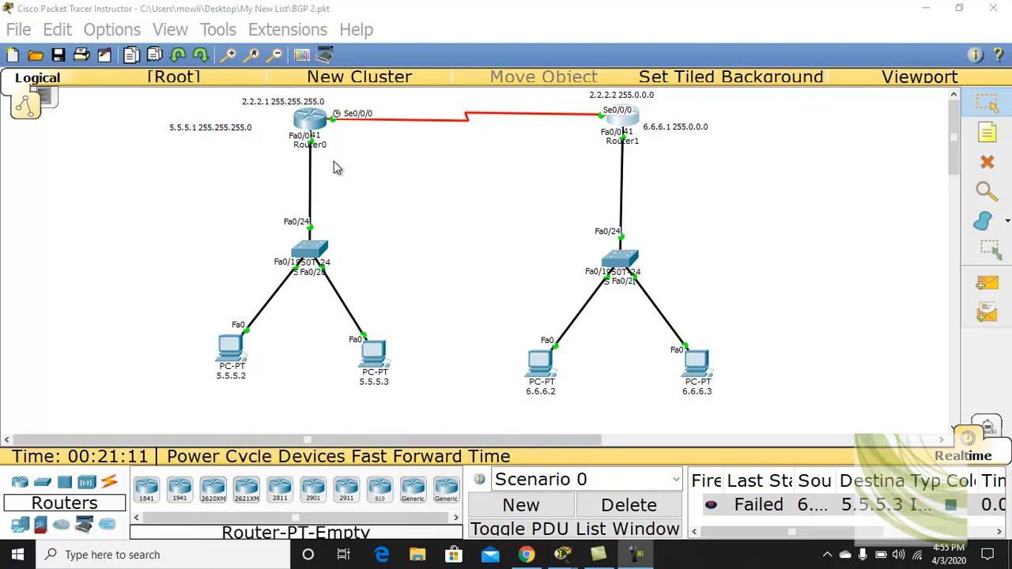
- Open Router0's command line and start a BGP routing process with AS number 100
{"action": "left_click", "coordinate": [311, 121]}
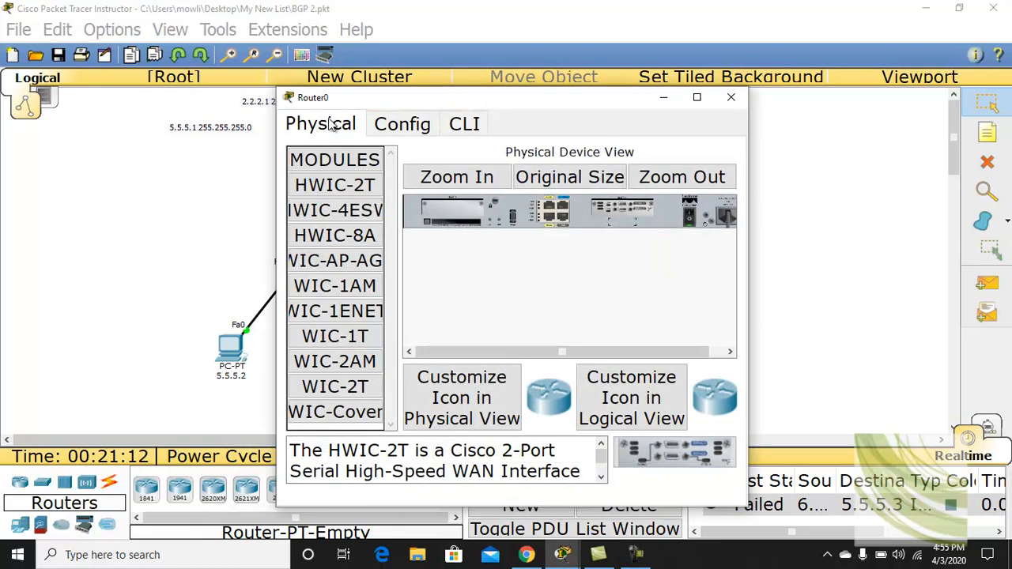
{"action": "left_click", "coordinate": [465, 124]}
{"action": "left_click", "coordinate": [698, 98]}
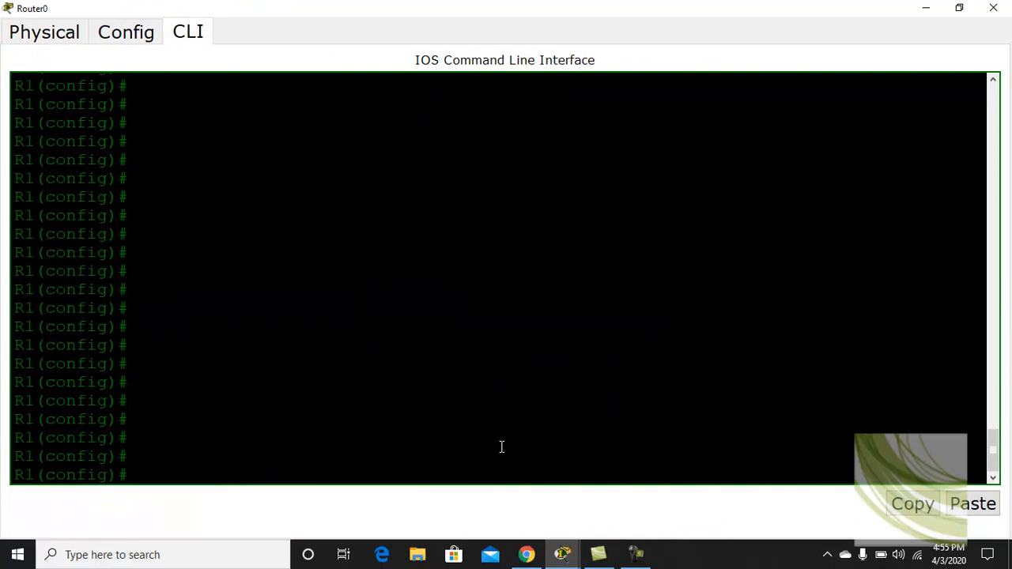
{"action": "type", "text": "rou"}
{"action": "key", "text": "Tab"}
{"action": "type", "text": "b"}
{"action": "key", "text": "Tab"}
{"action": "type", "text": "100"}
{"action": "key", "text": "Return"}
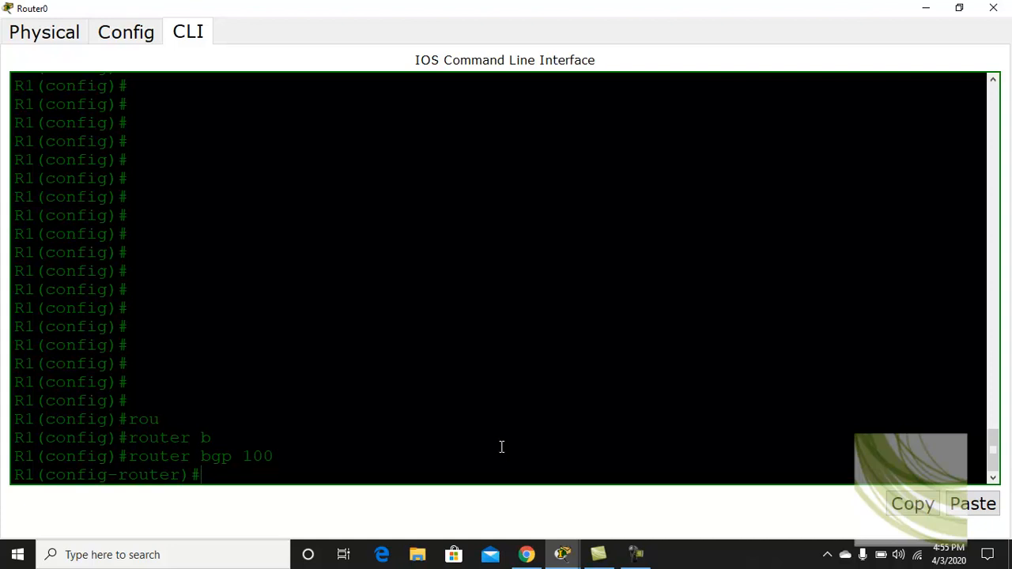
- Advertise network 2.2.2.1 in Router0's BGP 100 configuration, keeping the topology's address labels in view
{"action": "type", "text": "net"}
{"action": "key", "text": "Tab"}
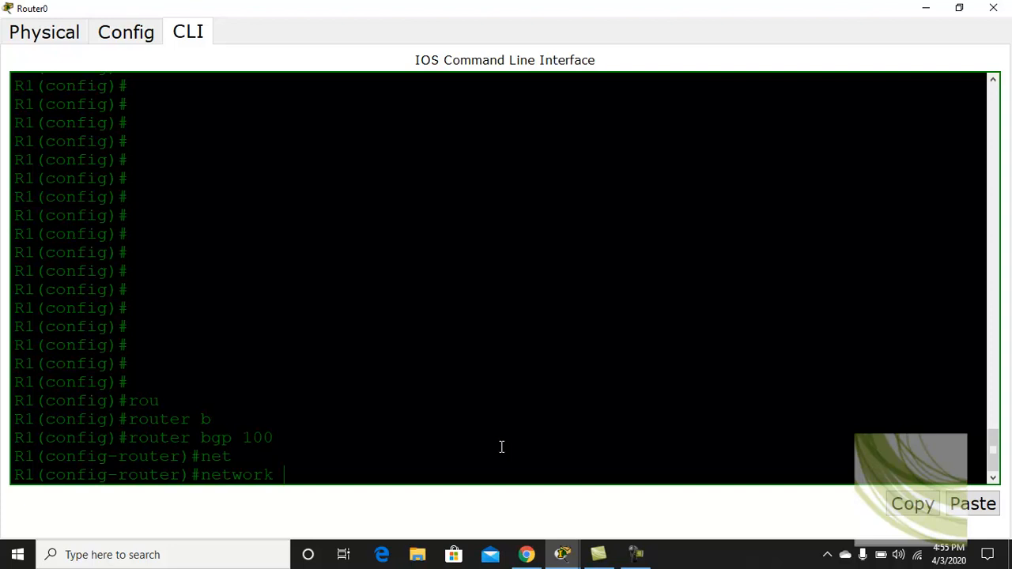
{"action": "double_click", "coordinate": [562, 7]}
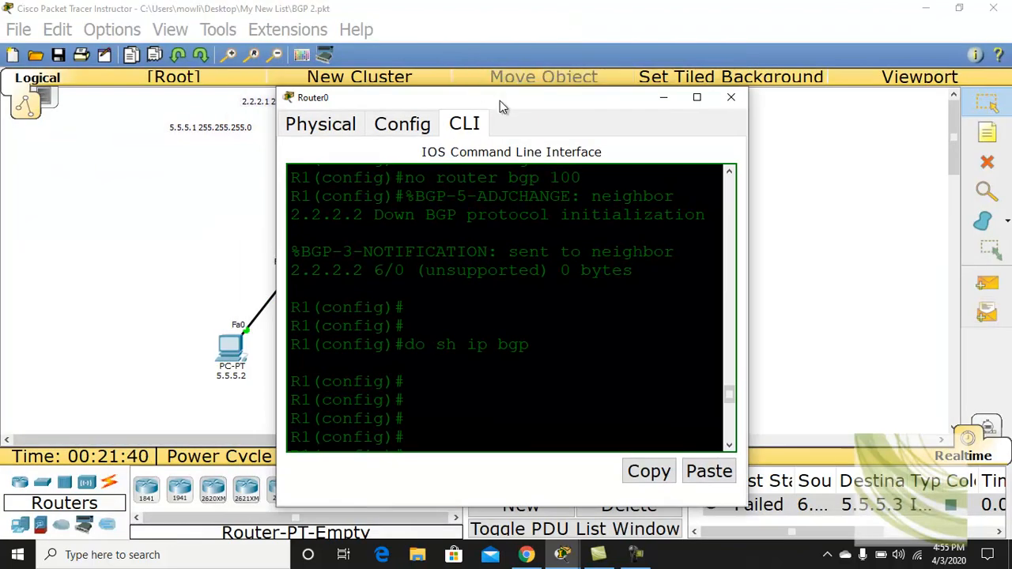
{"action": "left_click_drag", "start_coordinate": [500, 101], "coordinate": [654, 73]}
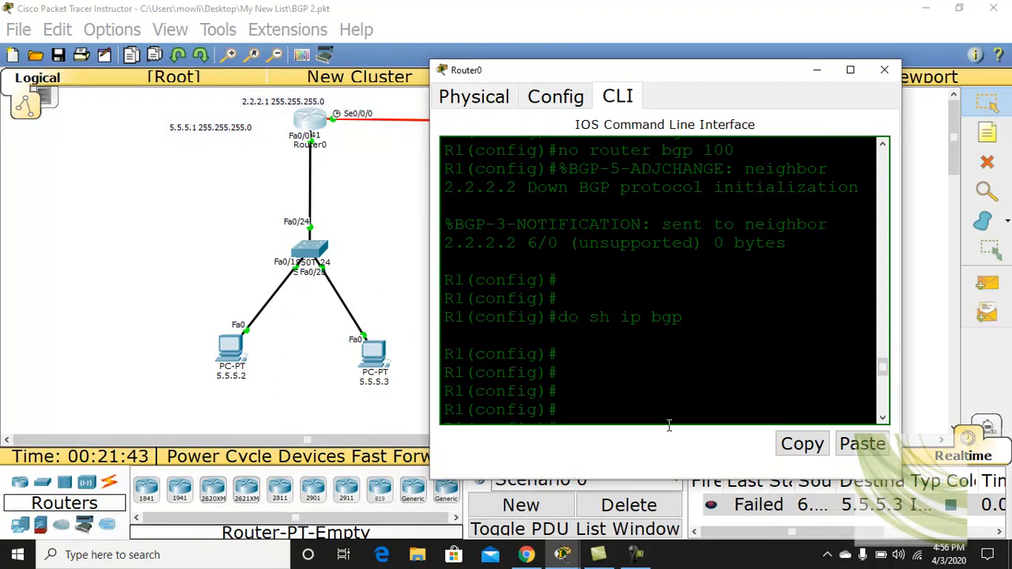
{"action": "left_click_drag", "start_coordinate": [883, 363], "coordinate": [883, 413]}
{"action": "type", "text": "2.2.2.1"}
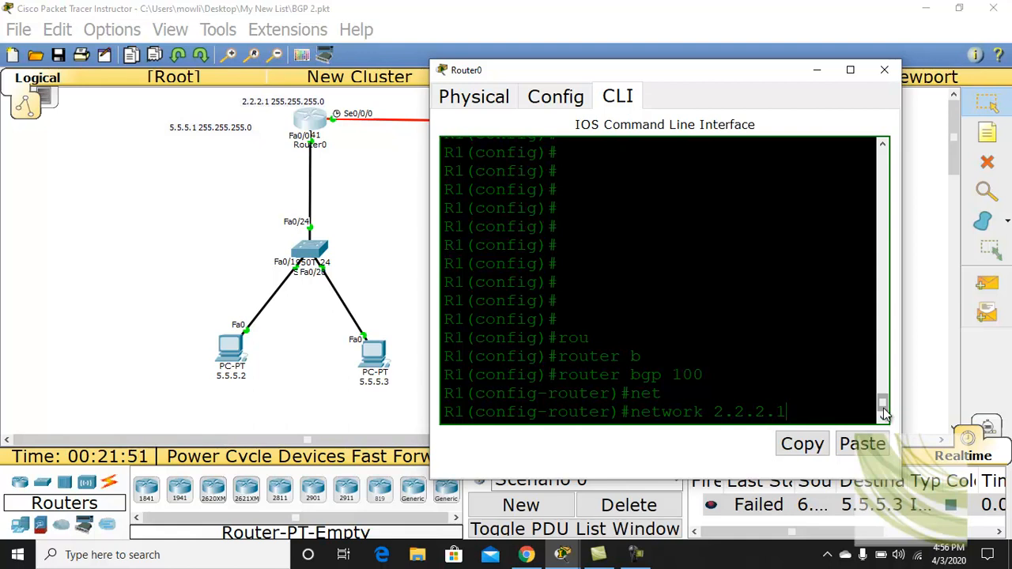
{"action": "key", "text": "Return"}
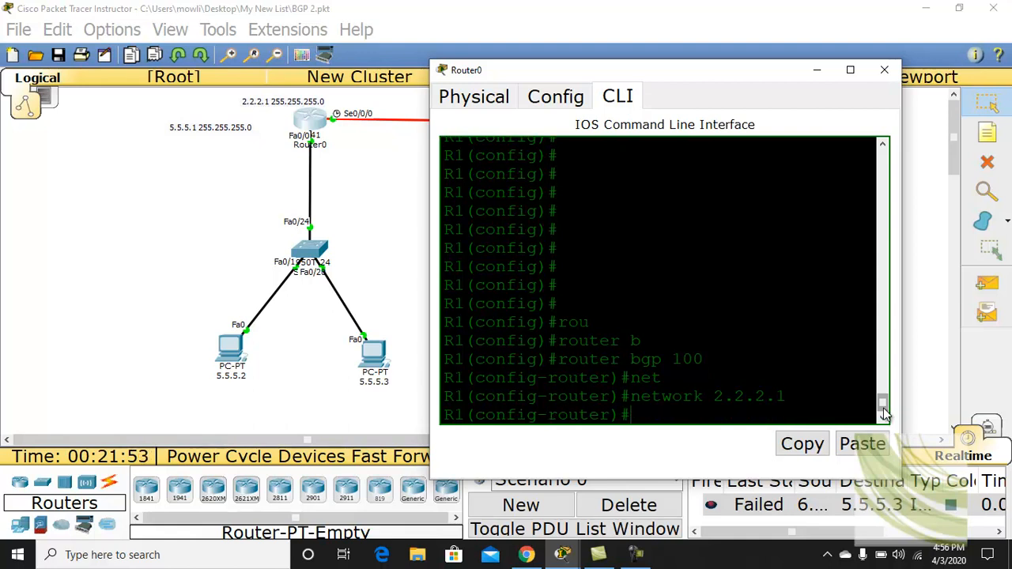
- Advertise network 5.5.5.1 in Router0's BGP 100 configuration
{"action": "type", "text": "net"}
{"action": "key", "text": "Tab"}
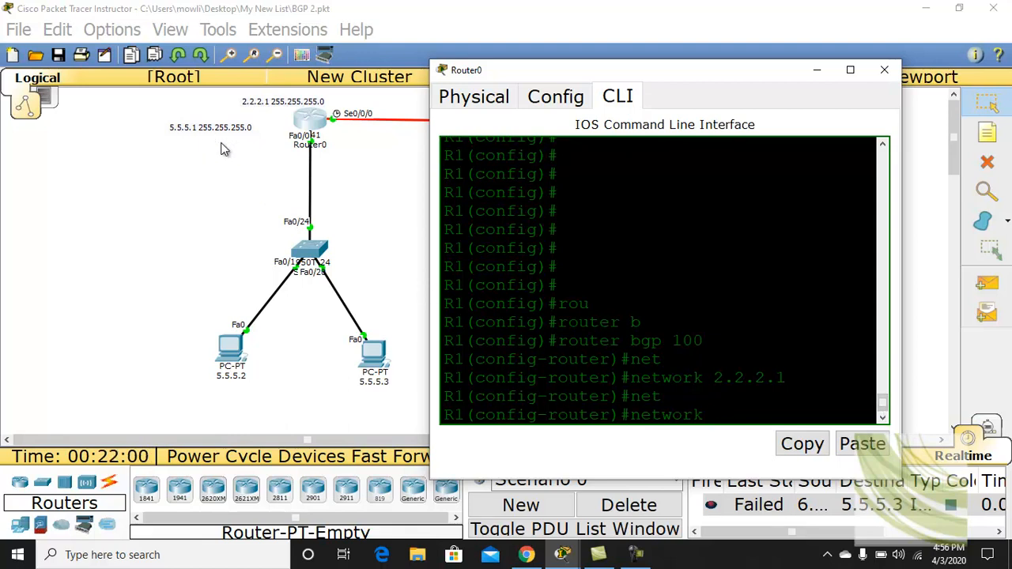
{"action": "type", "text": "5.5.5.1"}
{"action": "key", "text": "Return"}
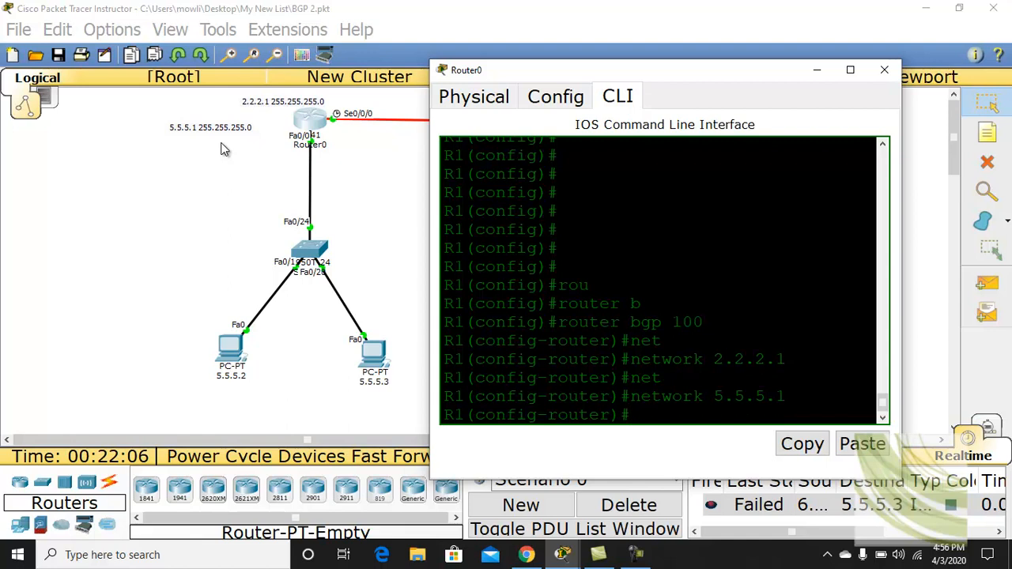
- Define 2.2.2.2 as a BGP neighbor of Router0 with remote AS 200, uncovering Router1's address labels for reference
{"action": "type", "text": "n"}
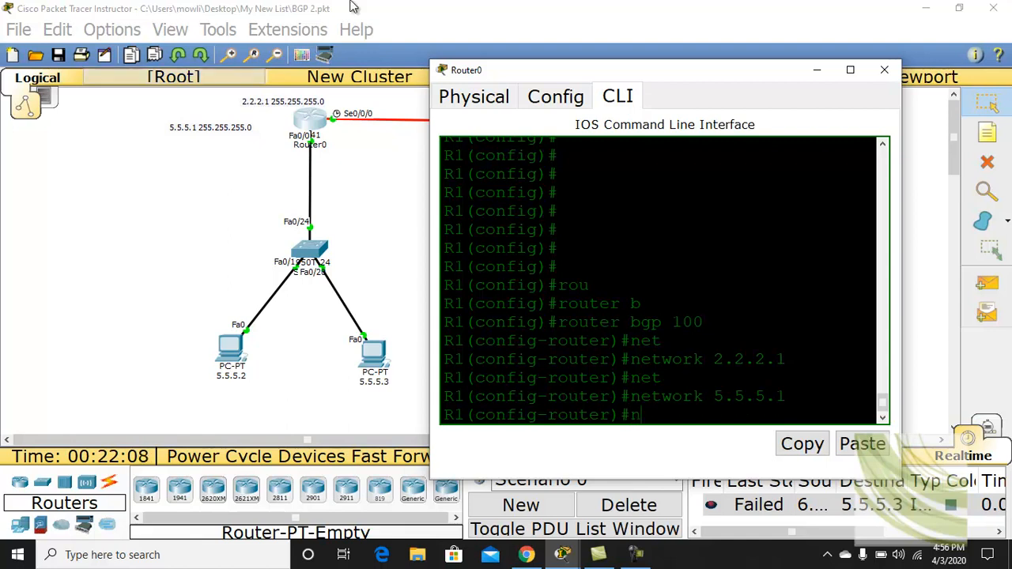
{"action": "left_click_drag", "start_coordinate": [617, 71], "coordinate": [237, 120]}
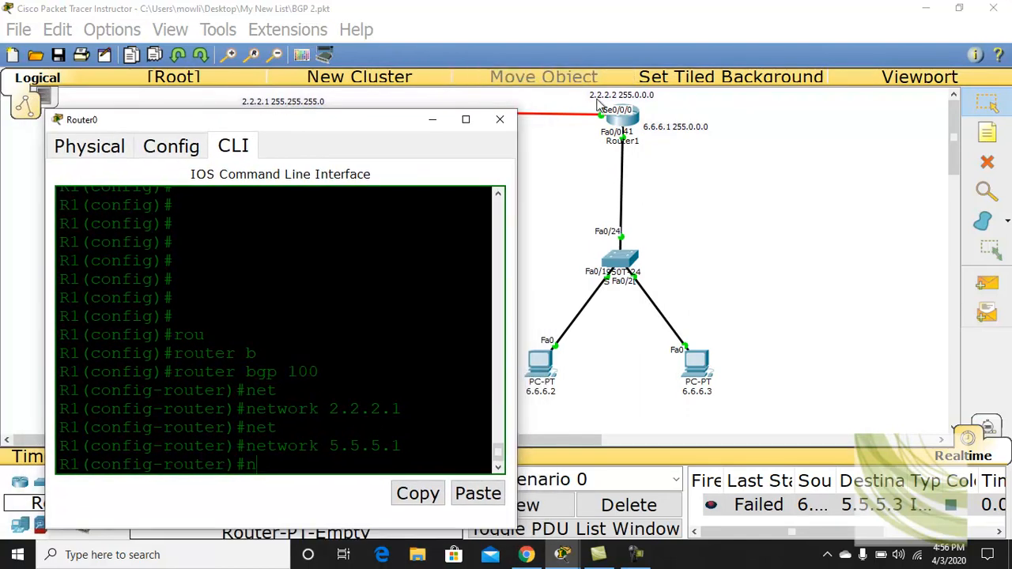
{"action": "left_click_drag", "start_coordinate": [355, 116], "coordinate": [366, 27]}
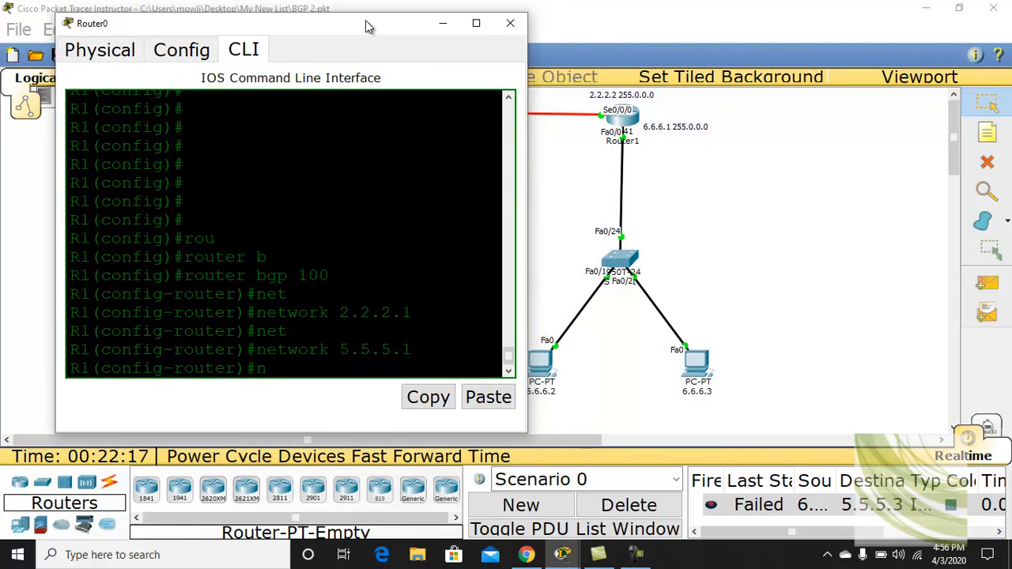
{"action": "type", "text": "ei"}
{"action": "key", "text": "Tab"}
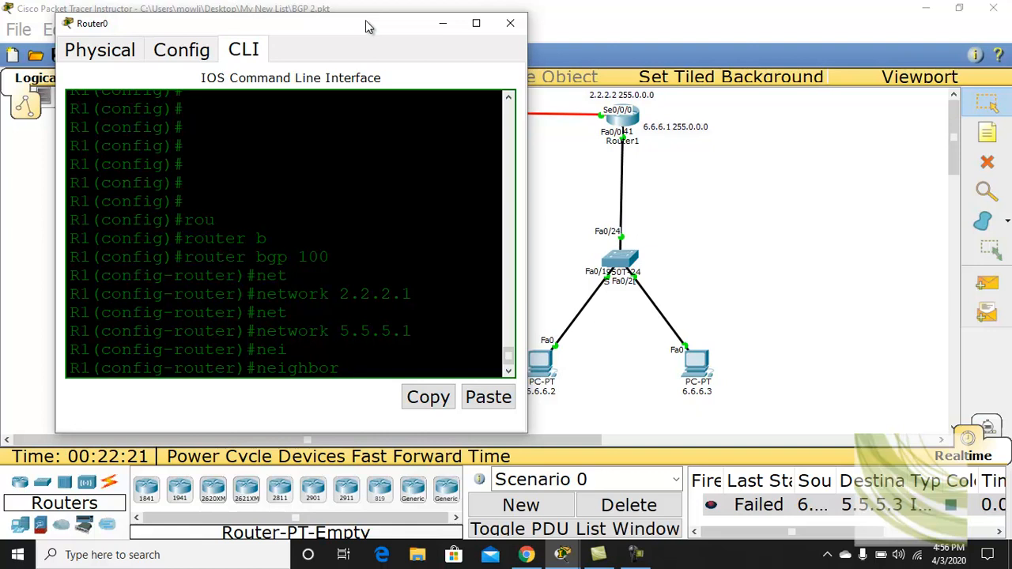
{"action": "type", "text": "2.2.2.2 re"}
{"action": "key", "text": "Tab"}
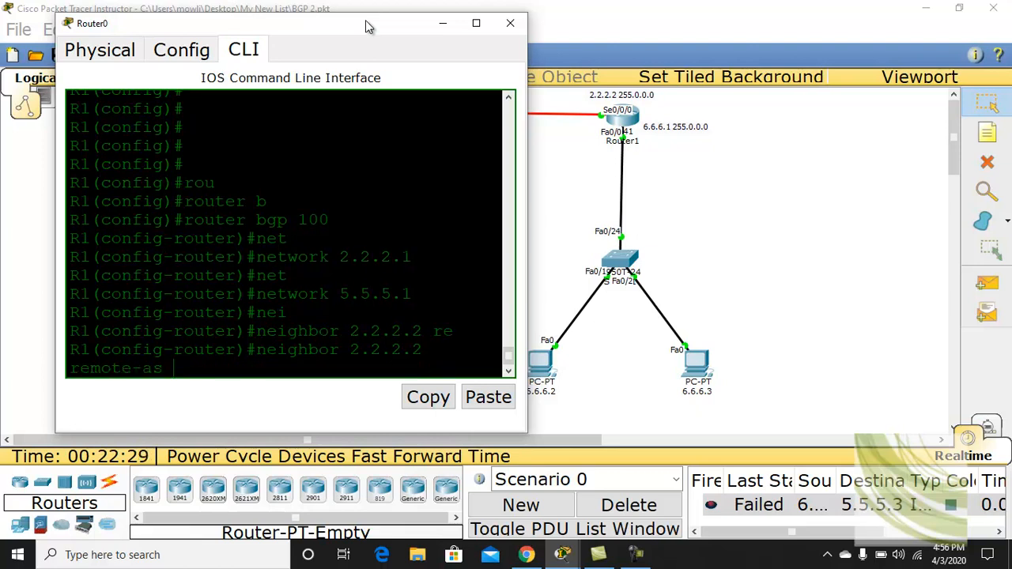
{"action": "type", "text": "200"}
{"action": "key", "text": "Return"}
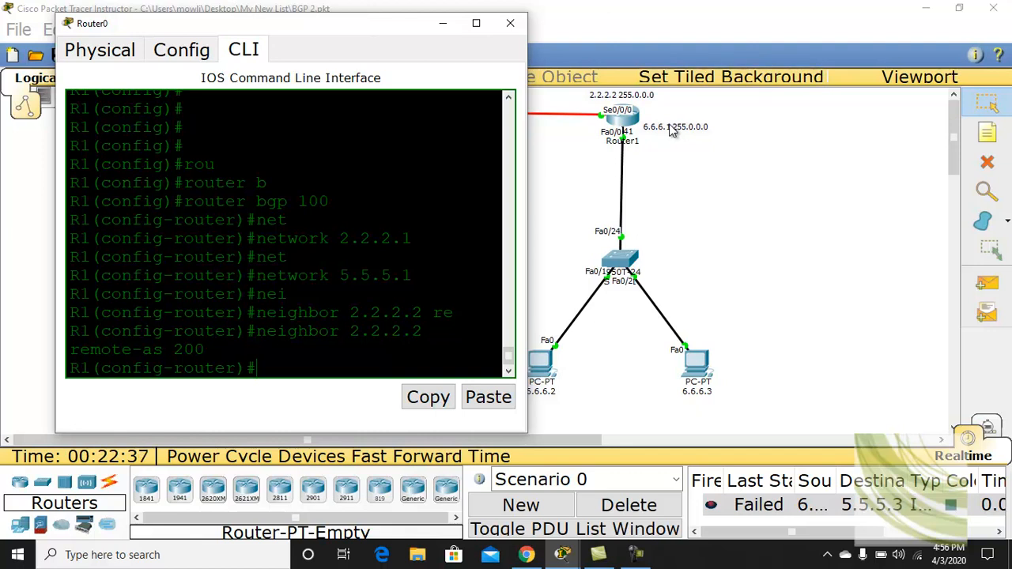
- Define 6.6.6.1 as another BGP neighbor of Router0 with remote AS 200
{"action": "type", "text": "nei"}
{"action": "key", "text": "Tab"}
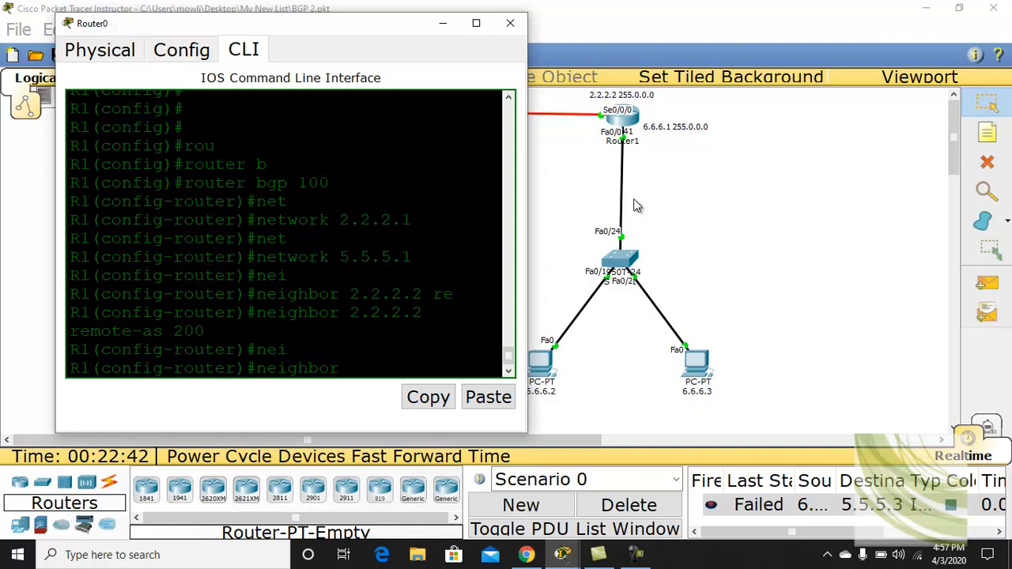
{"action": "type", "text": "6.6.6.1 re"}
{"action": "key", "text": "Tab"}
{"action": "type", "text": "200"}
{"action": "key", "text": "Return"}
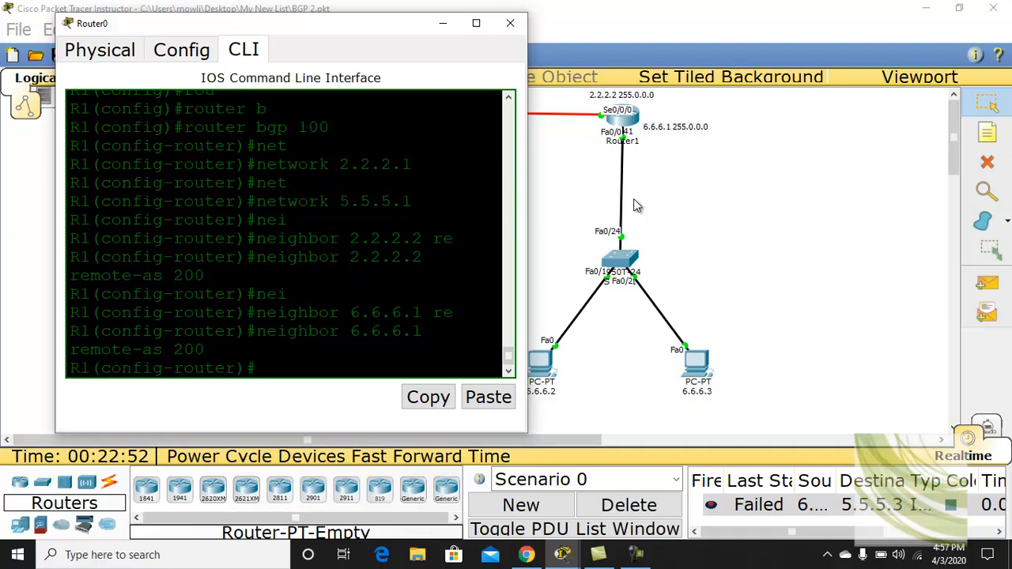
{"action": "left_click", "coordinate": [476, 23]}
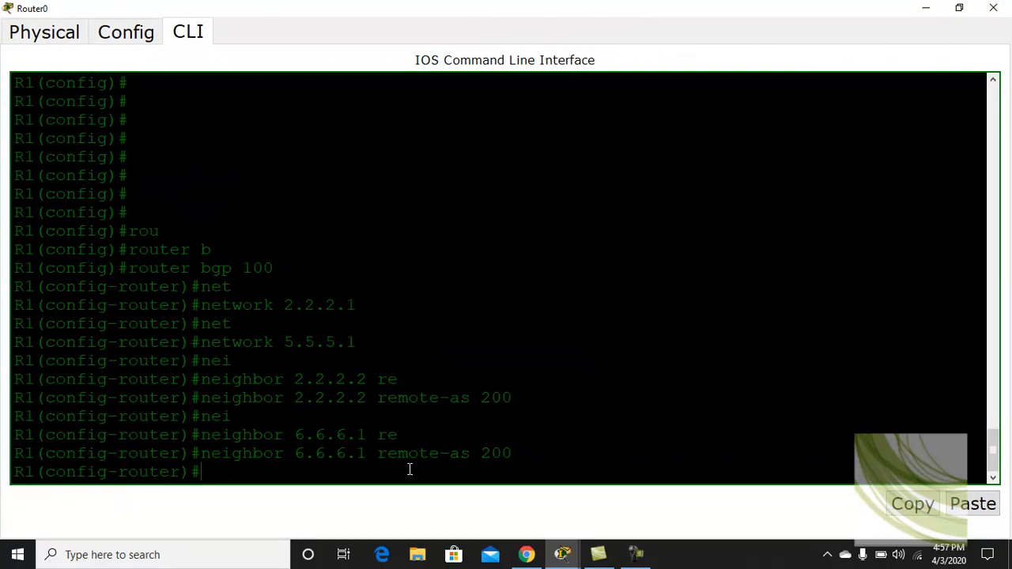
- Switch from Router0's console to Router1's command line and start a BGP routing process with AS number 200
{"action": "left_click", "coordinate": [926, 8]}
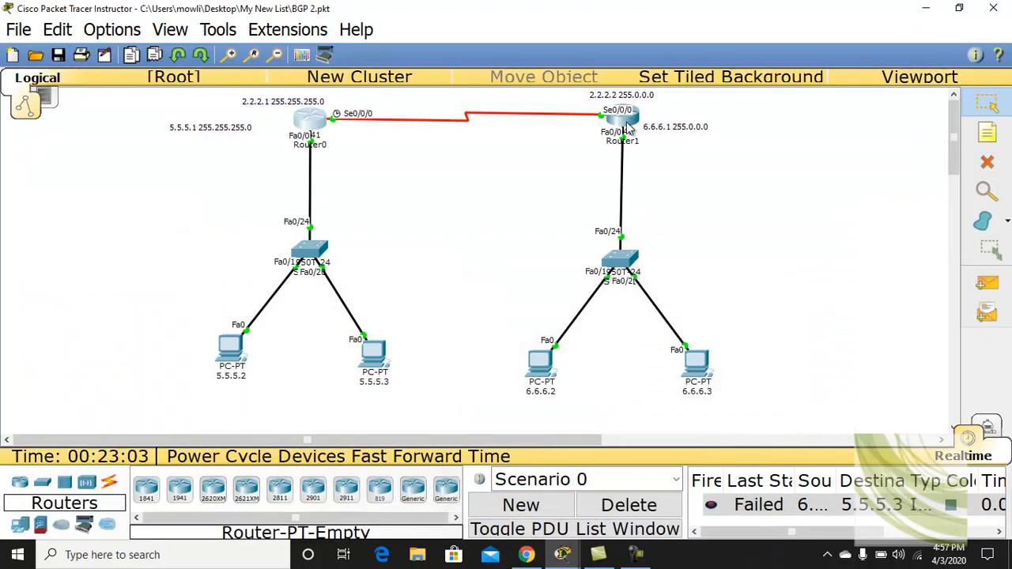
{"action": "left_click", "coordinate": [629, 125]}
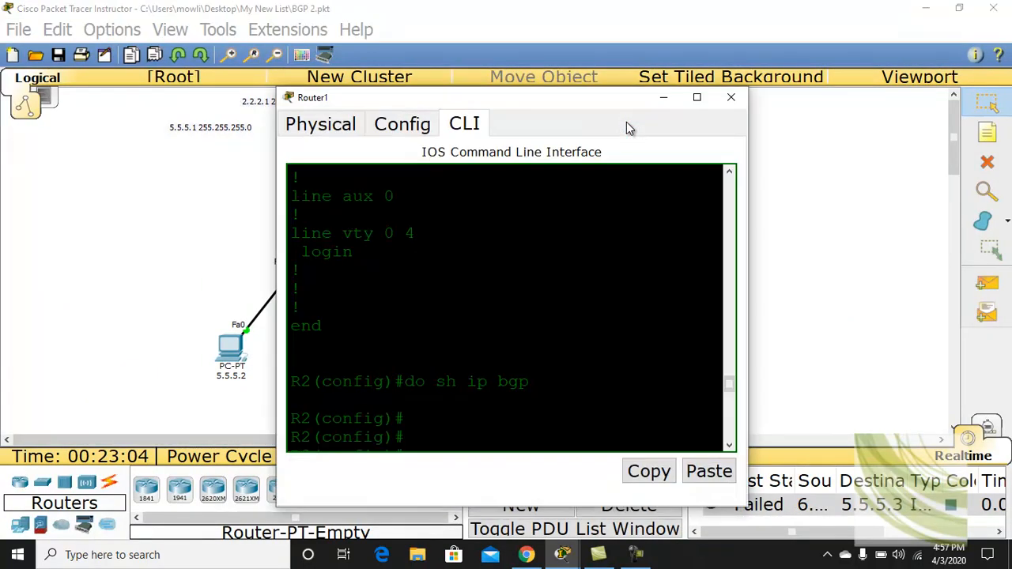
{"action": "left_click", "coordinate": [696, 97]}
{"action": "type", "text": "conft"}
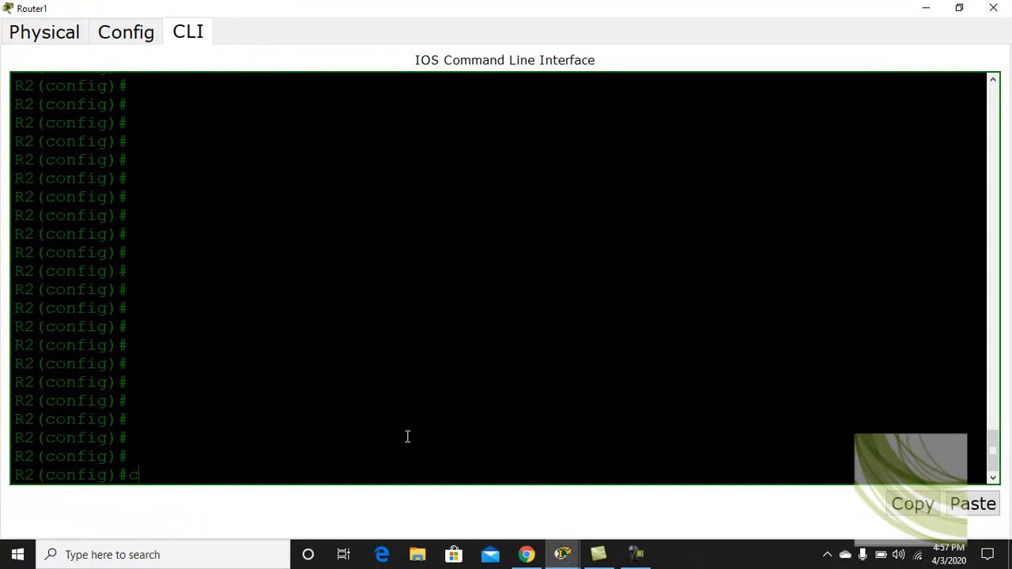
{"action": "key", "text": "BackSpace"}
{"action": "key", "text": "BackSpace"}
{"action": "key", "text": "BackSpace"}
{"action": "key", "text": "BackSpace"}
{"action": "key", "text": "BackSpace"}
{"action": "type", "text": "rou"}
{"action": "key", "text": "Tab"}
{"action": "type", "text": "b"}
{"action": "key", "text": "Tab"}
{"action": "type", "text": "200"}
{"action": "key", "text": "Return"}
- Advertise network 2.2.2.2 in Router1's BGP 200 configuration, keeping Router1's address labels in view
{"action": "type", "text": "net"}
{"action": "key", "text": "Tab"}
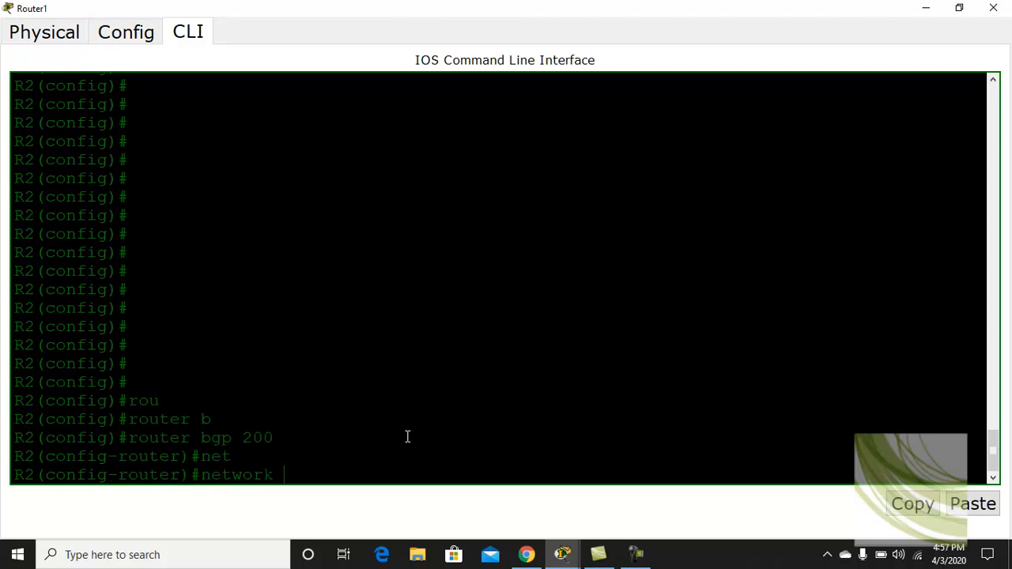
{"action": "double_click", "coordinate": [502, 6]}
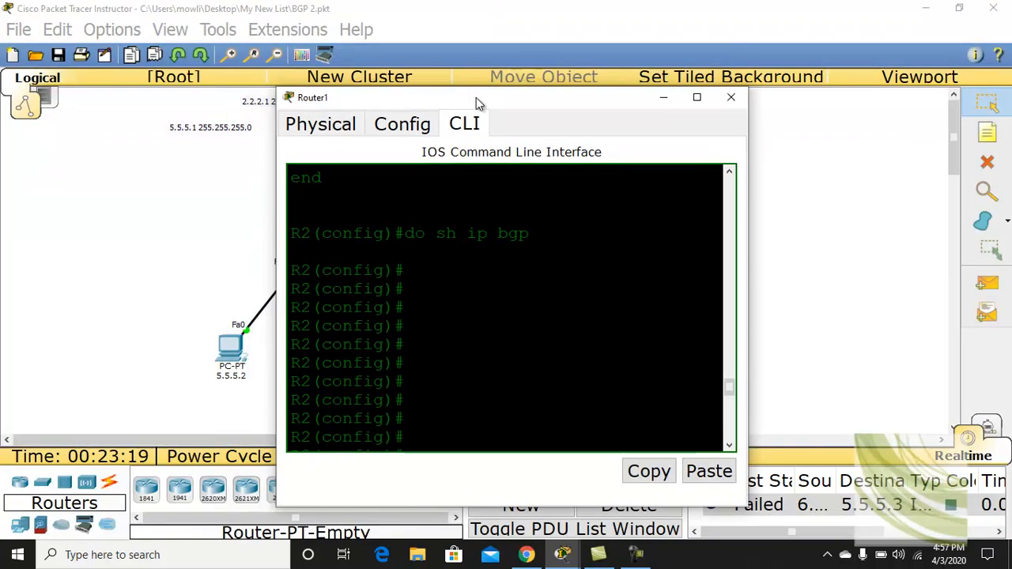
{"action": "left_click_drag", "start_coordinate": [498, 97], "coordinate": [298, 91]}
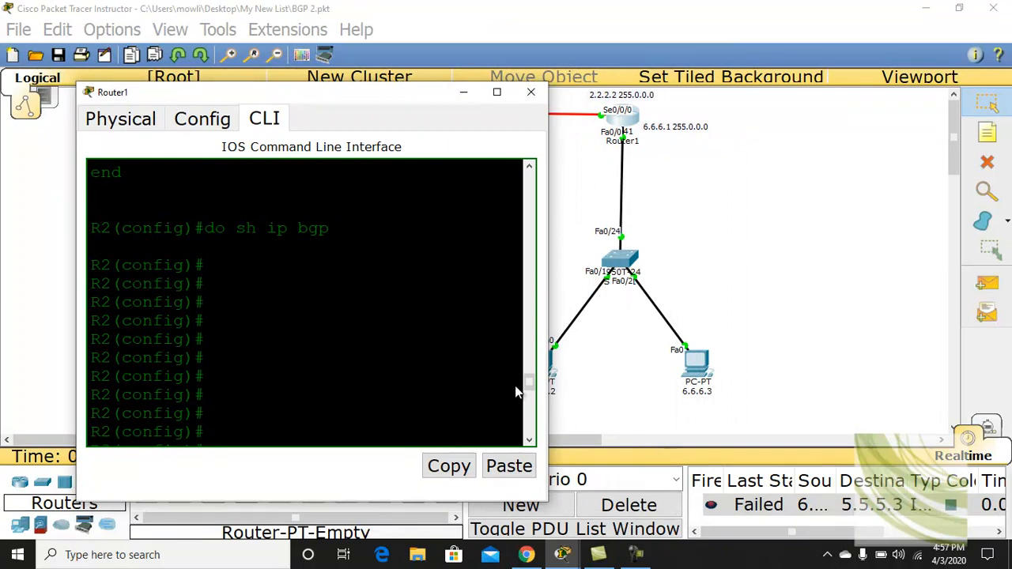
{"action": "left_click_drag", "start_coordinate": [530, 388], "coordinate": [529, 427]}
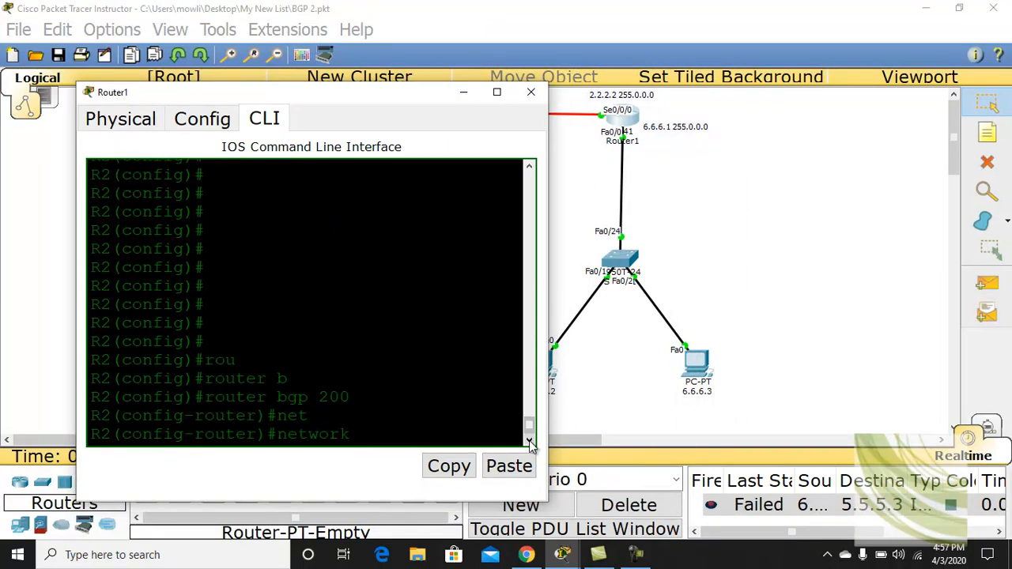
{"action": "type", "text": "2.2.2.2"}
{"action": "key", "text": "Return"}
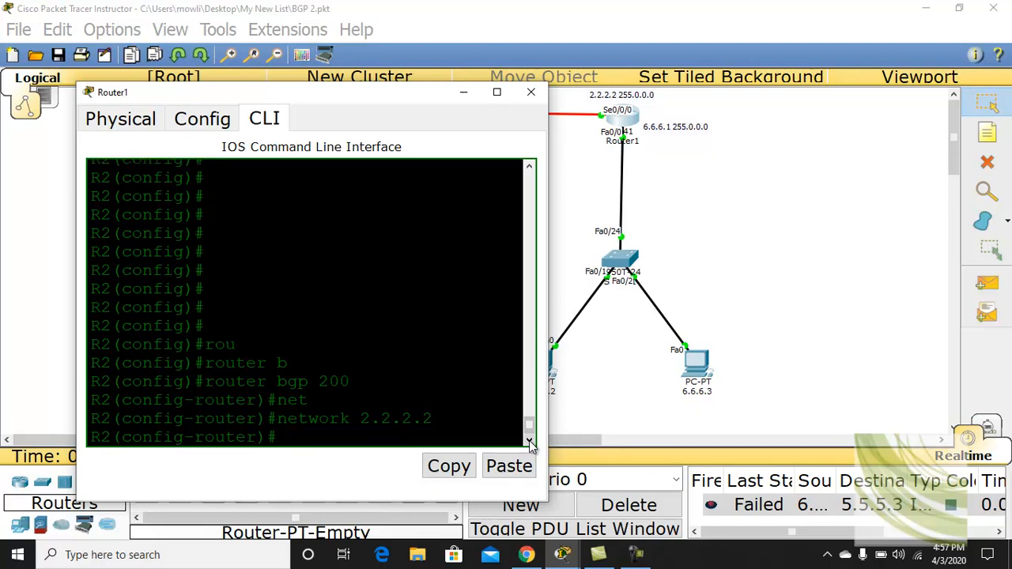
- Advertise network 6.6.6.1 in Router1's BGP 200 configuration
{"action": "type", "text": "net"}
{"action": "key", "text": "Tab"}
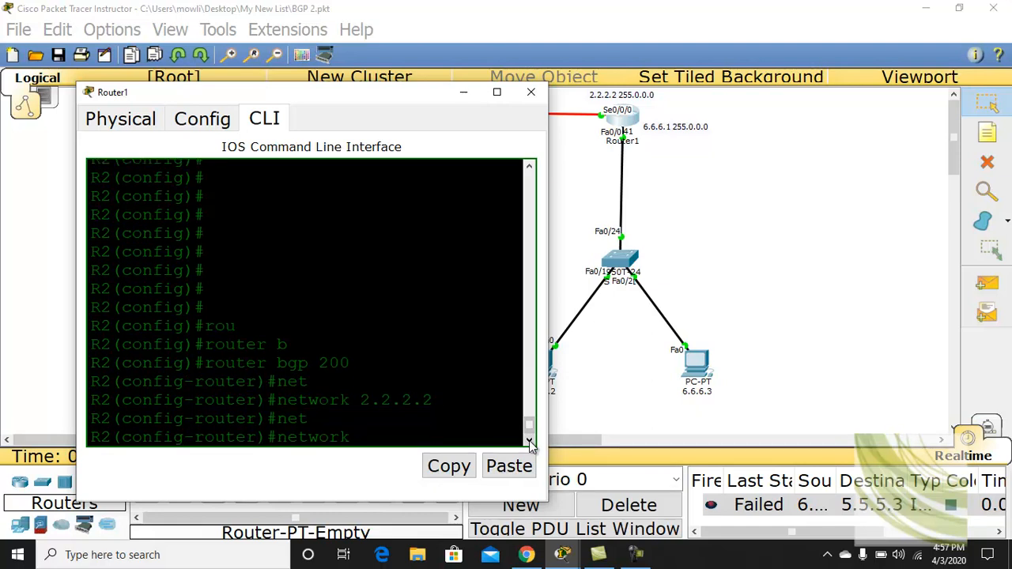
{"action": "type", "text": "6.6.6.6"}
{"action": "key", "text": "Return"}
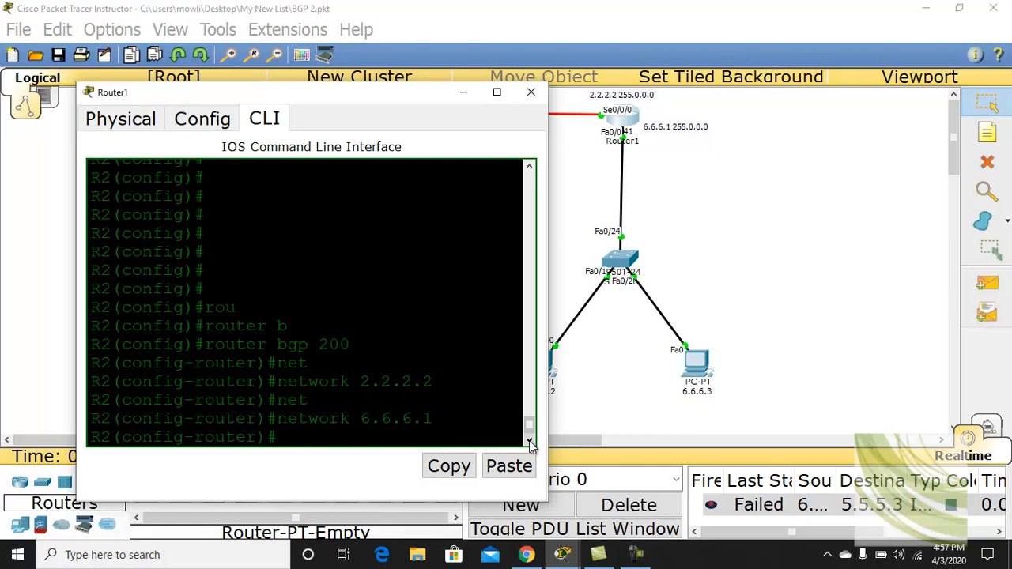
- Define 2.2.2.1 as a BGP neighbor of Router1 with remote AS 100, uncovering Router0's address labels for reference
{"action": "type", "text": "nei"}
{"action": "left_click_drag", "start_coordinate": [345, 92], "coordinate": [706, 75]}
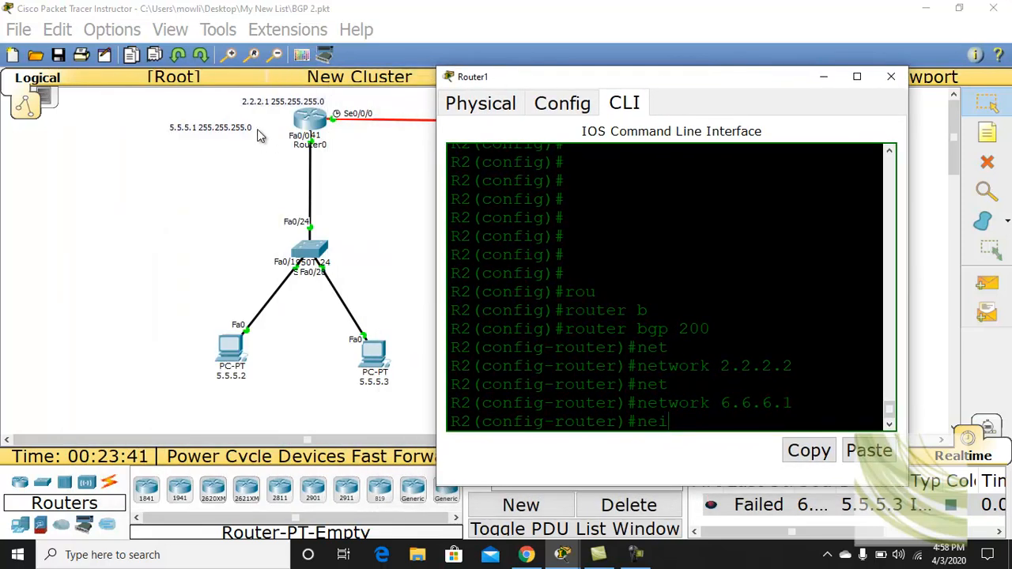
{"action": "type", "text": "i"}
{"action": "key", "text": "Tab"}
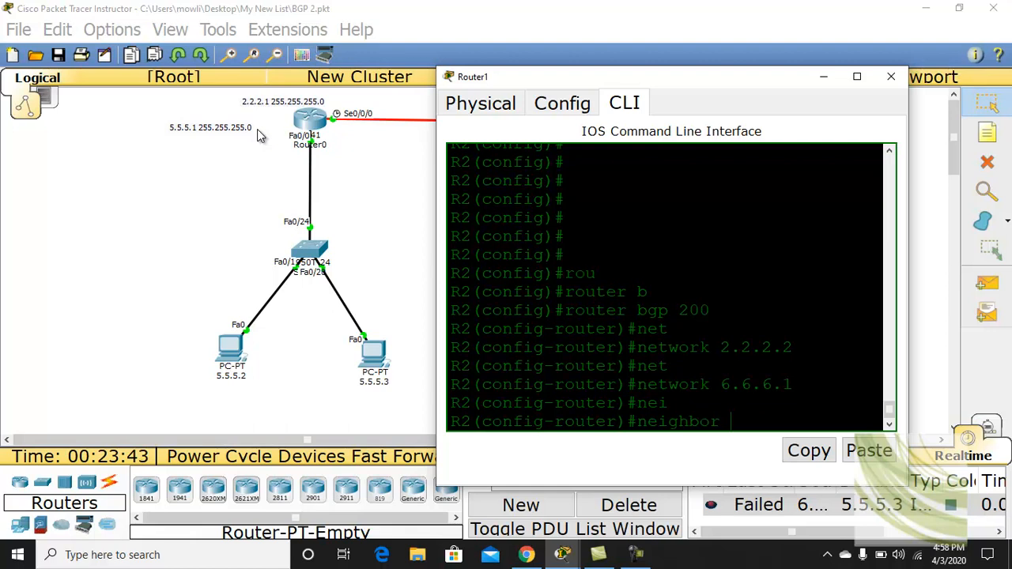
{"action": "type", "text": "2.2.2.1 re"}
{"action": "key", "text": "Tab"}
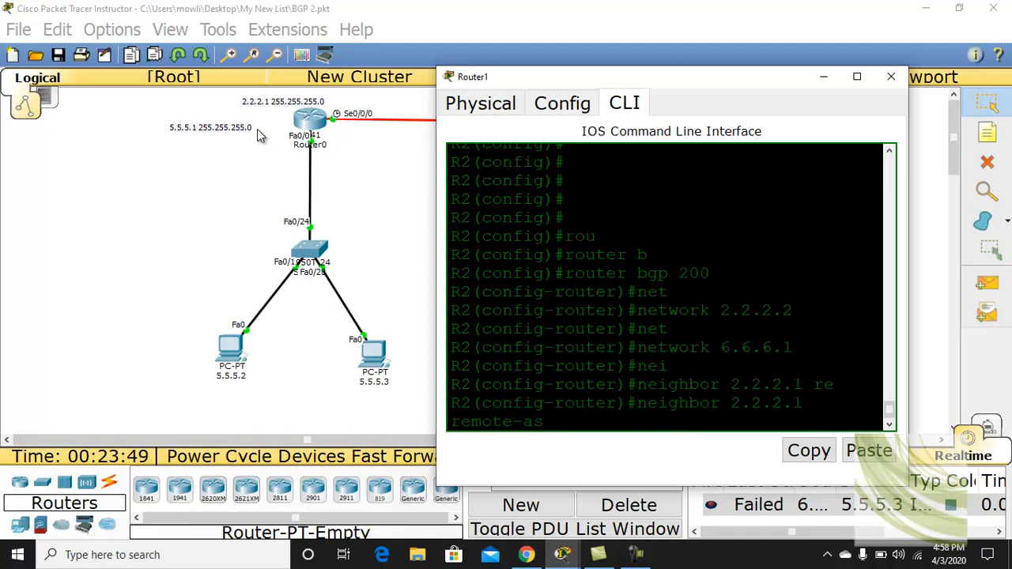
{"action": "type", "text": "100"}
{"action": "key", "text": "Return"}
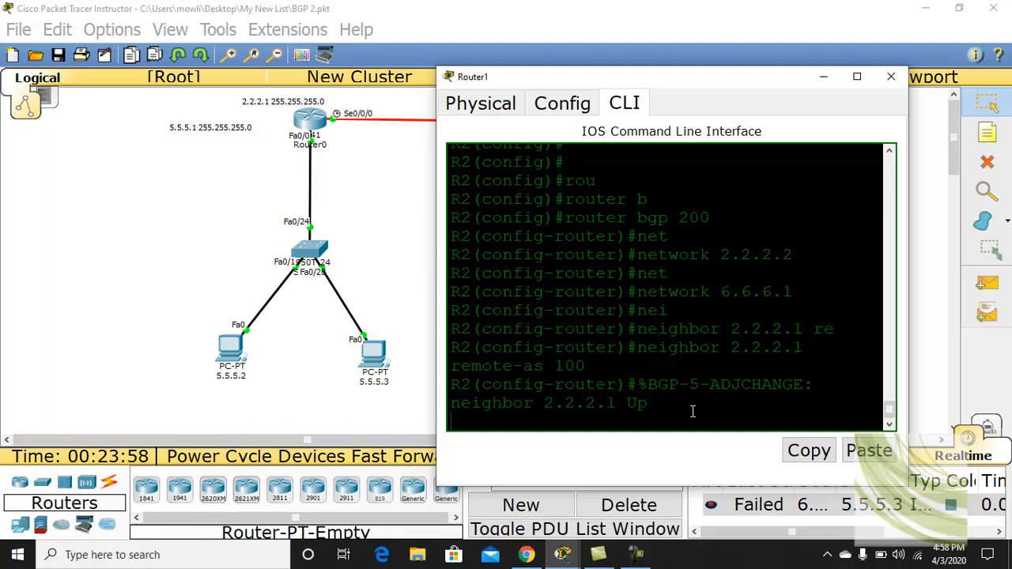
{"action": "key", "text": "Return"}
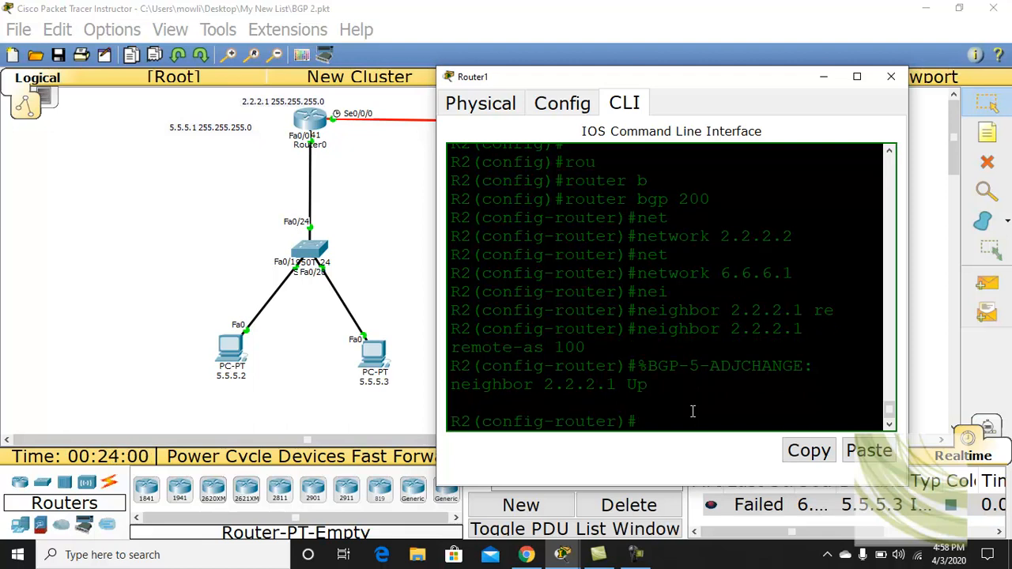
- Define 5.5.5.1 as a BGP neighbor of Router1 with remote AS 100
{"action": "type", "text": "nei"}
{"action": "key", "text": "Tab"}
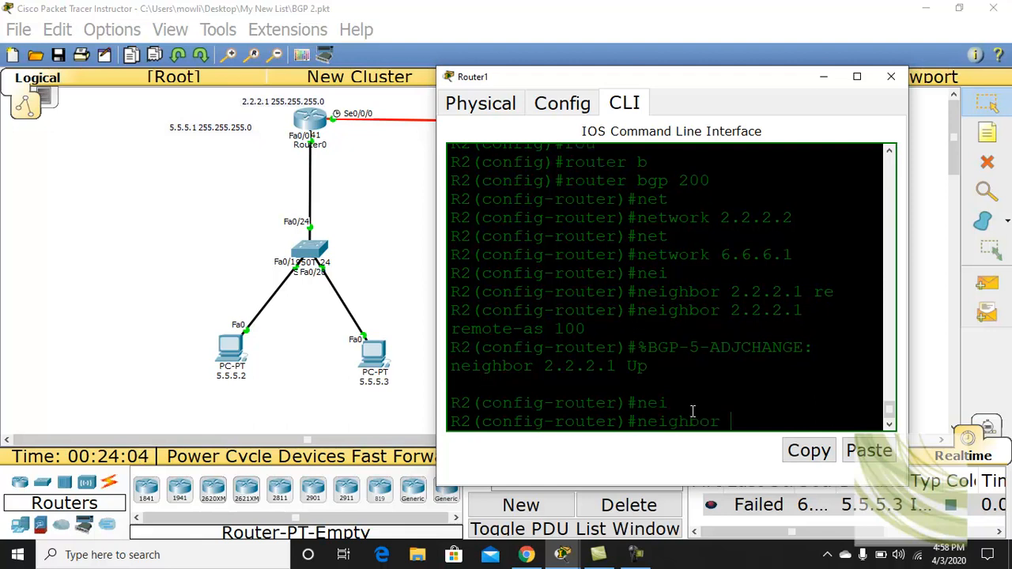
{"action": "type", "text": "5.5.5.1 re"}
{"action": "left_click", "coordinate": [856, 76]}
{"action": "type", "text": "m"}
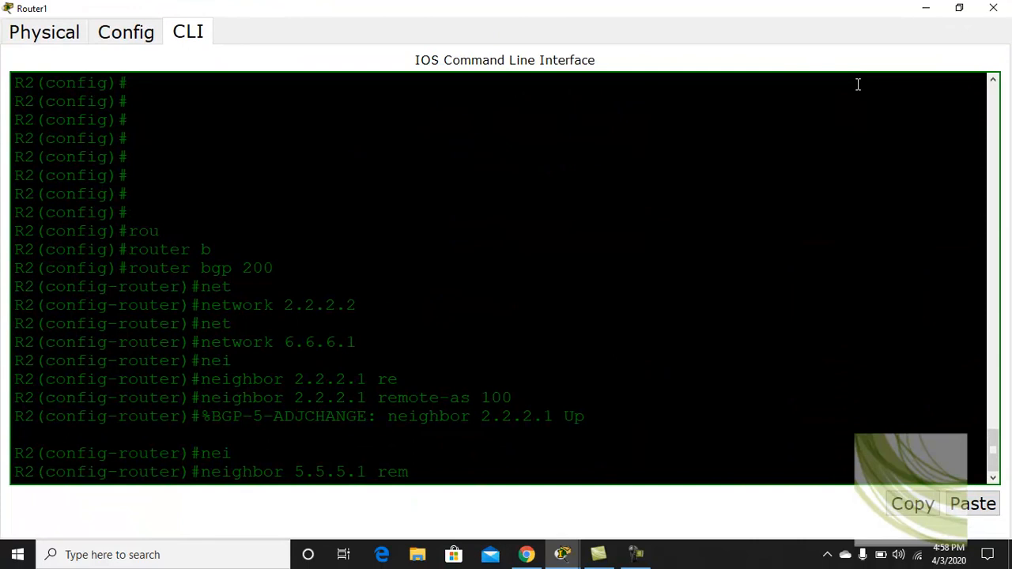
{"action": "key", "text": "Tab"}
{"action": "type", "text": "100"}
{"action": "key", "text": "Return"}
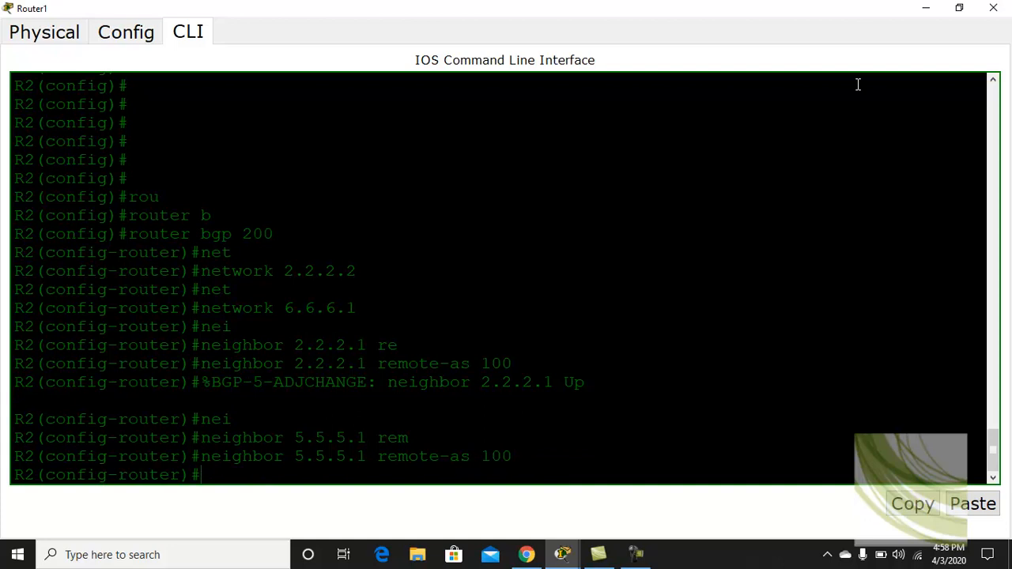
- Shrink Router1's console, review its latest BGP commands, and delete the previous PDU scenario results
{"action": "double_click", "coordinate": [826, 18]}
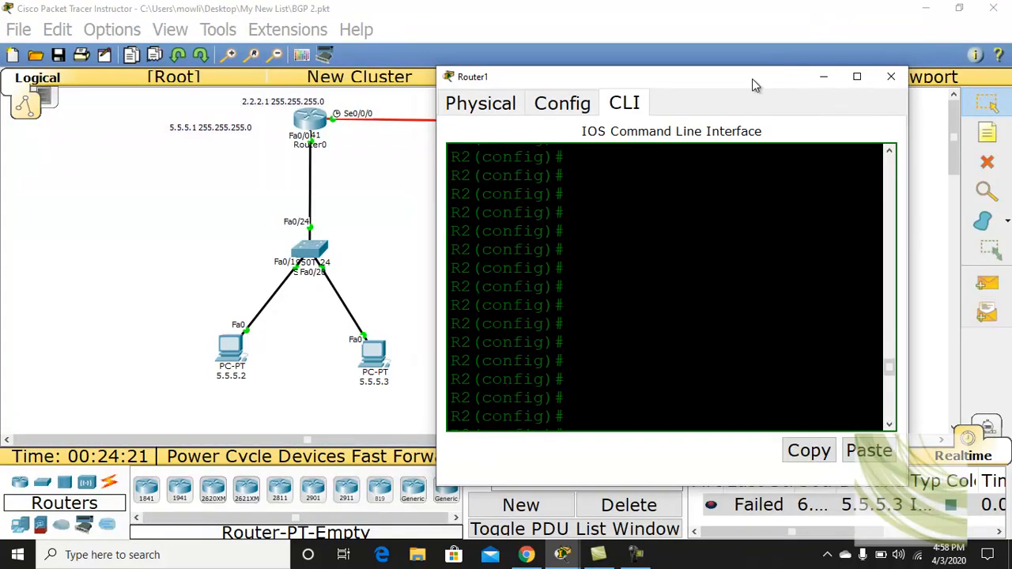
{"action": "left_click_drag", "start_coordinate": [752, 83], "coordinate": [830, 19]}
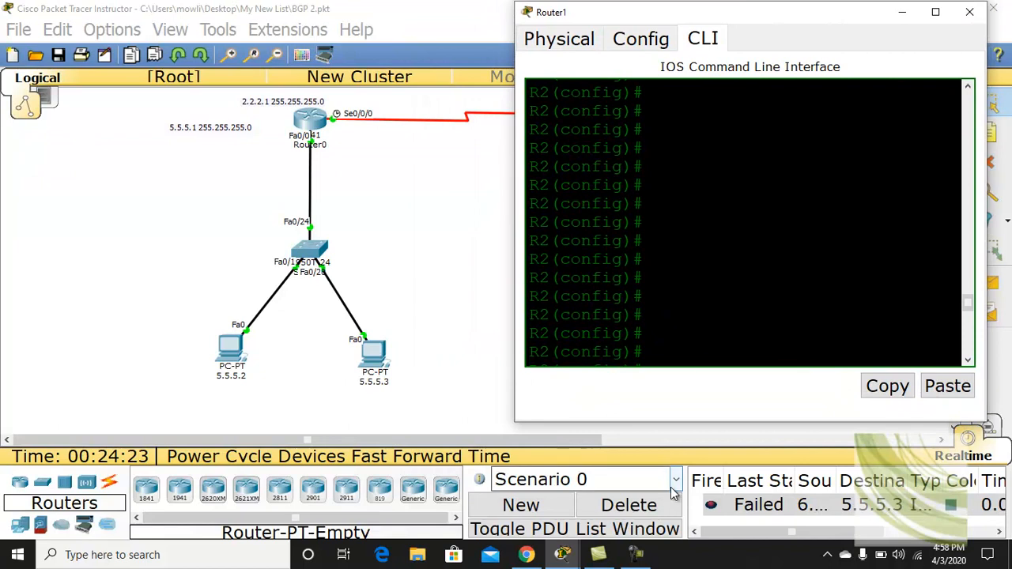
{"action": "left_click_drag", "start_coordinate": [969, 303], "coordinate": [968, 353]}
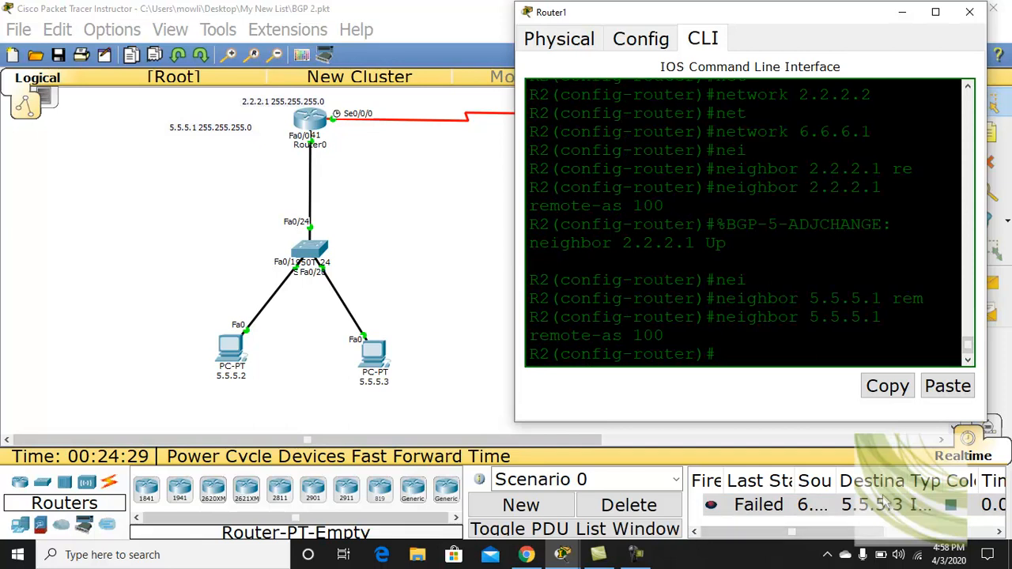
{"action": "left_click", "coordinate": [643, 508]}
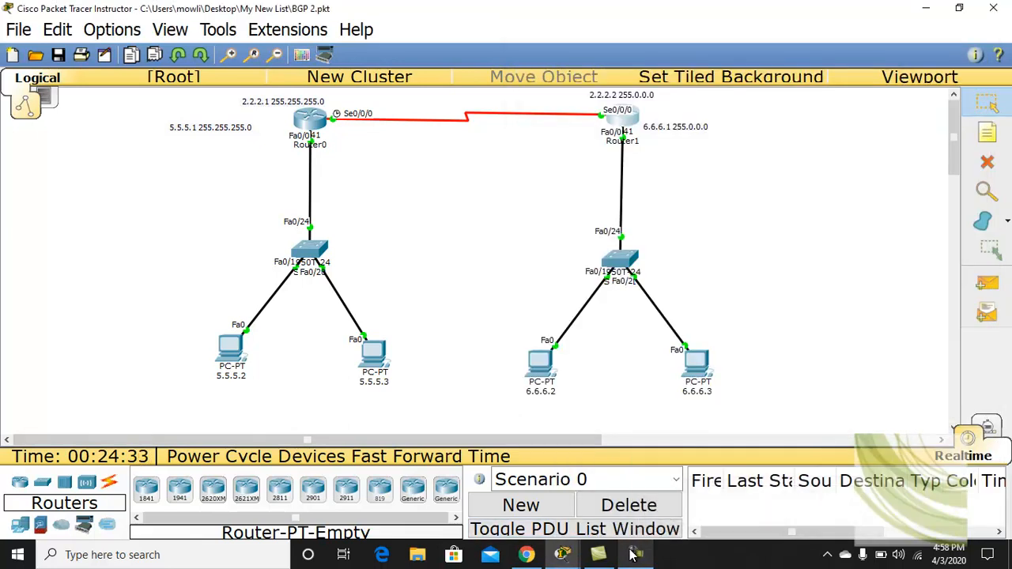
- Check Router0's console for the BGP adjacency message about neighbor 2.2.2.2, and return to the topology
{"action": "mouse_move", "coordinate": [562, 555]}
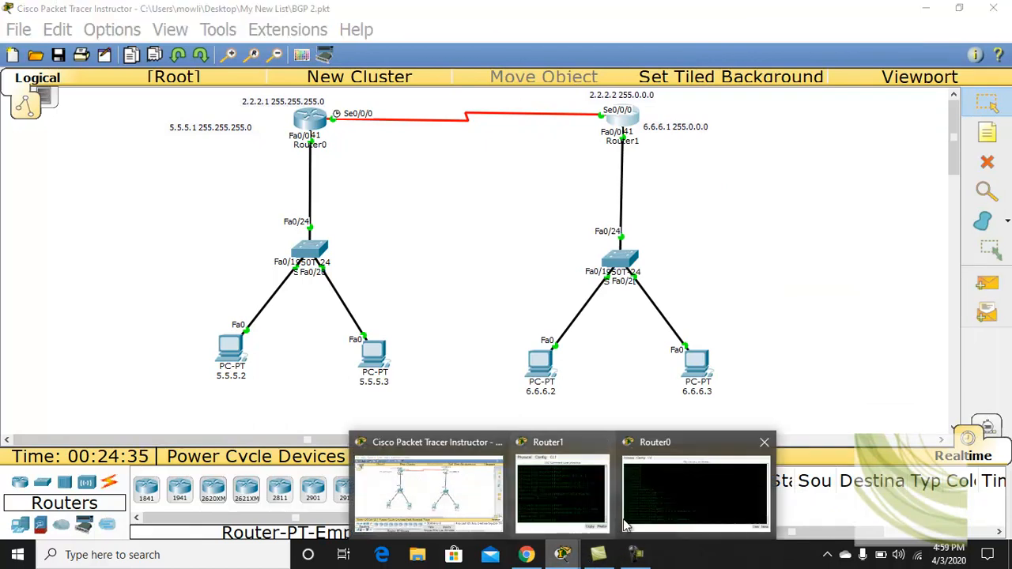
{"action": "left_click", "coordinate": [660, 498]}
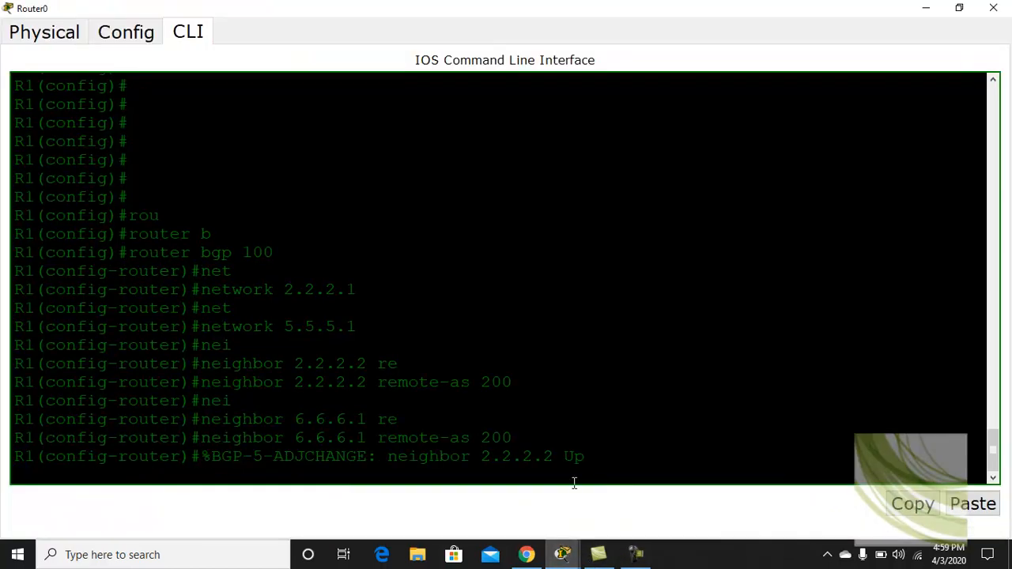
{"action": "left_click_drag", "start_coordinate": [592, 457], "coordinate": [212, 457]}
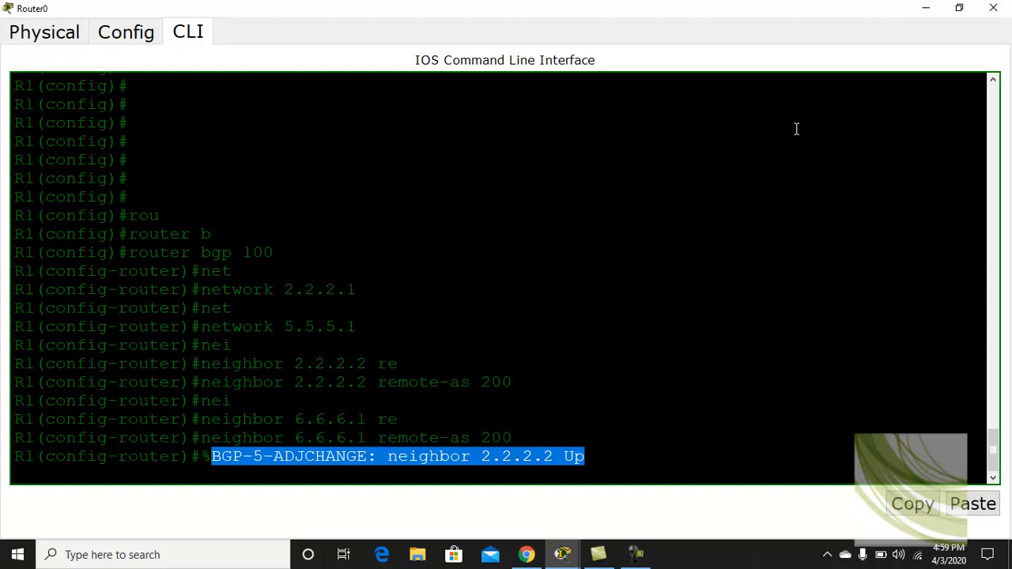
{"action": "left_click", "coordinate": [923, 9]}
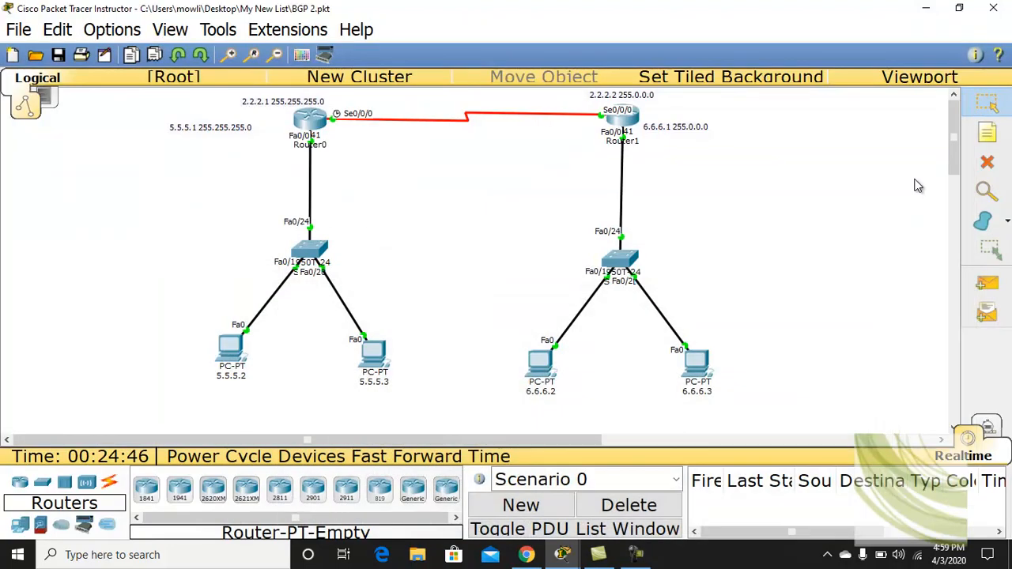
- Test connectivity by sending a simple PDU from PC 6.6.6.2 to PC 5.5.5.3
{"action": "left_click", "coordinate": [985, 286]}
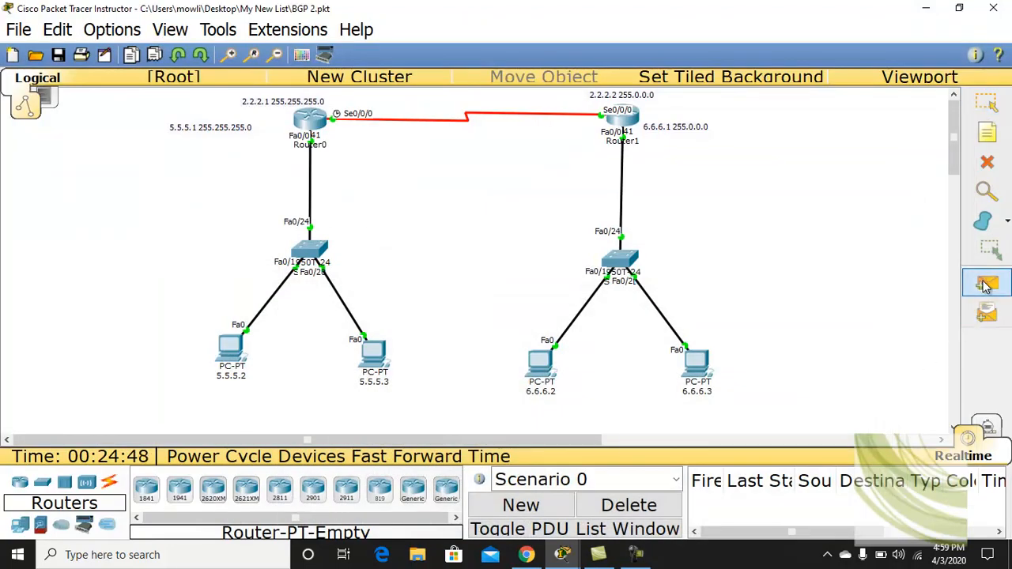
{"action": "left_click", "coordinate": [540, 362]}
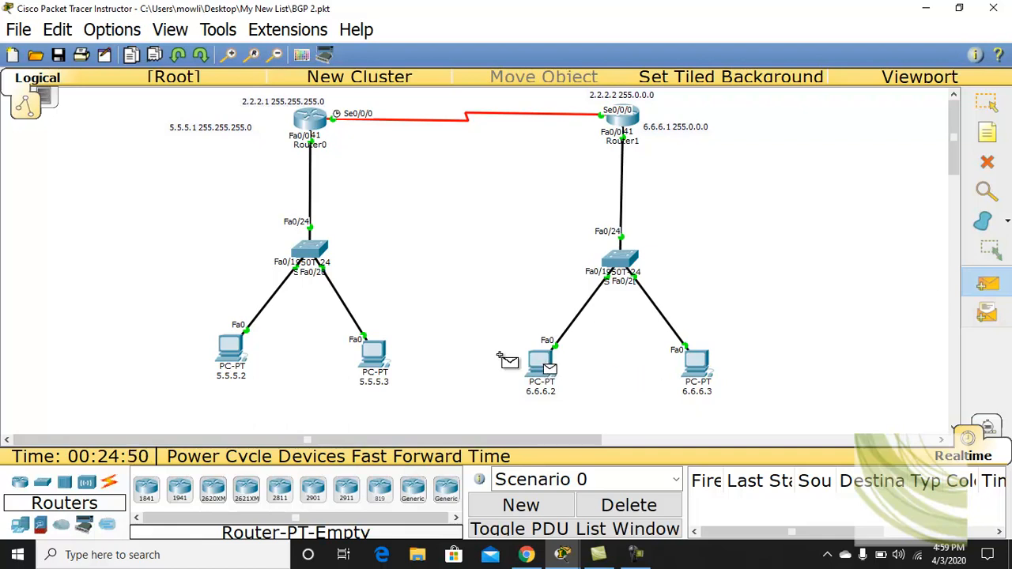
{"action": "left_click", "coordinate": [378, 356]}
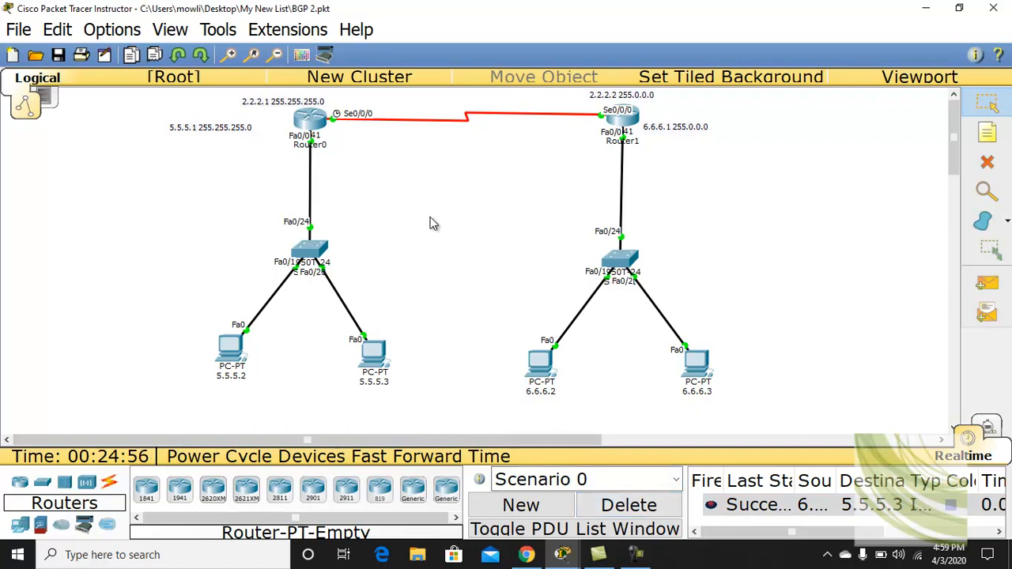
- Send a simple PDU from PC 5.5.5.2 to PC 6.6.6.3 and check its status in the PDU list
{"action": "left_click", "coordinate": [984, 286]}
{"action": "left_click", "coordinate": [234, 348]}
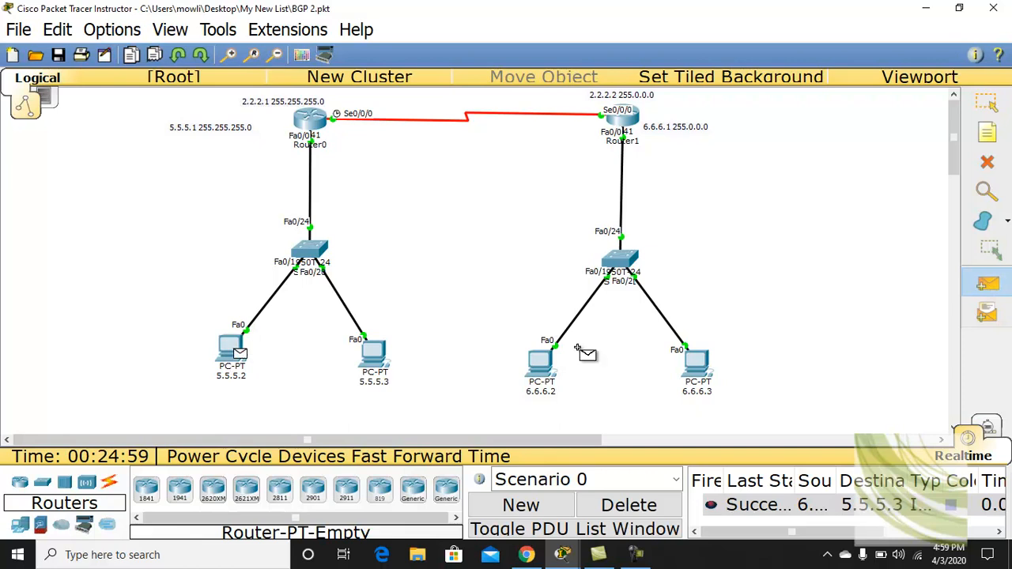
{"action": "left_click", "coordinate": [697, 362]}
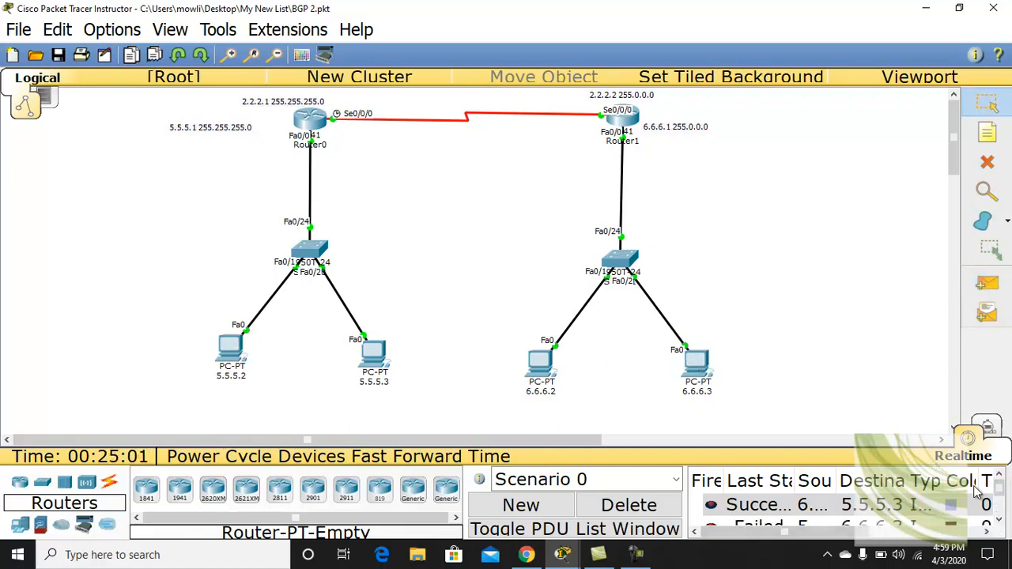
{"action": "scroll", "coordinate": [1002, 491], "scroll_direction": "down", "scroll_amount": 1}
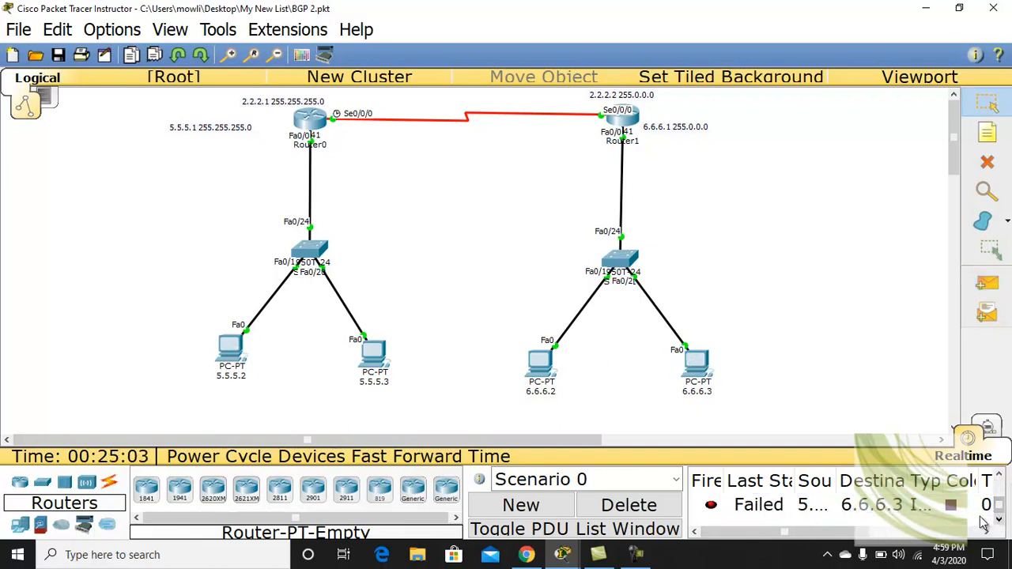
- Clear the PDU scenario and resend a simple PDU from PC 5.5.5.2 to PC 6.6.6.3
{"action": "left_click", "coordinate": [647, 506]}
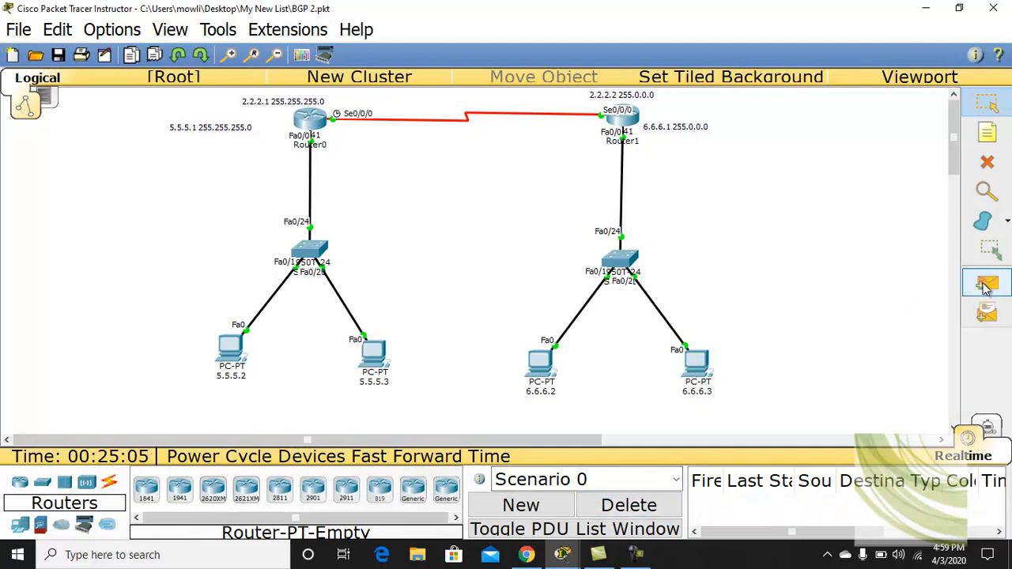
{"action": "left_click", "coordinate": [987, 285]}
{"action": "left_click", "coordinate": [246, 347]}
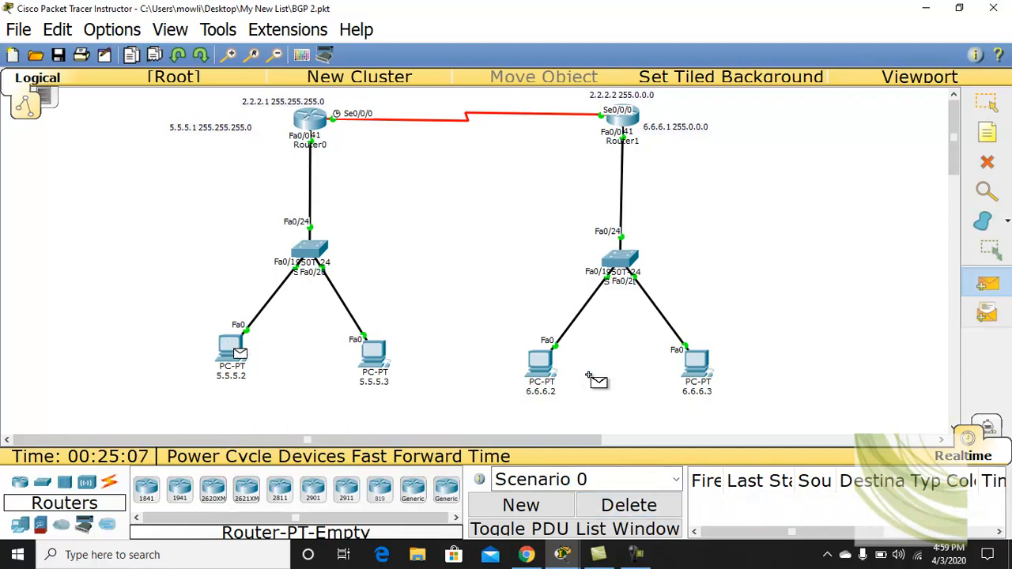
{"action": "left_click", "coordinate": [711, 365]}
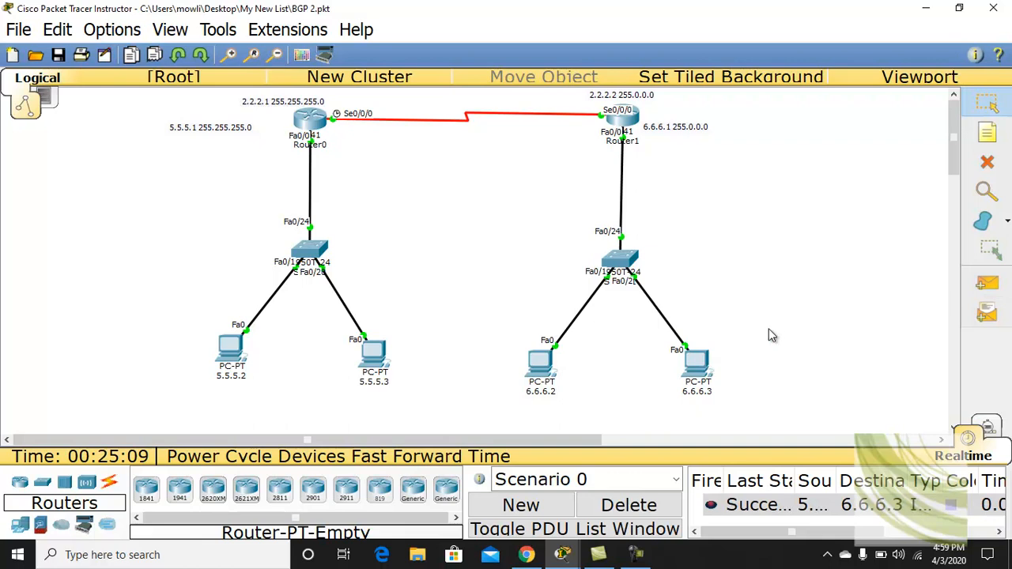
- Reopen Router0's command line and exit BGP router configuration to global configuration mode
{"action": "left_click_drag", "start_coordinate": [720, 237], "coordinate": [705, 285]}
{"action": "left_click", "coordinate": [314, 120]}
{"action": "left_click", "coordinate": [477, 25]}
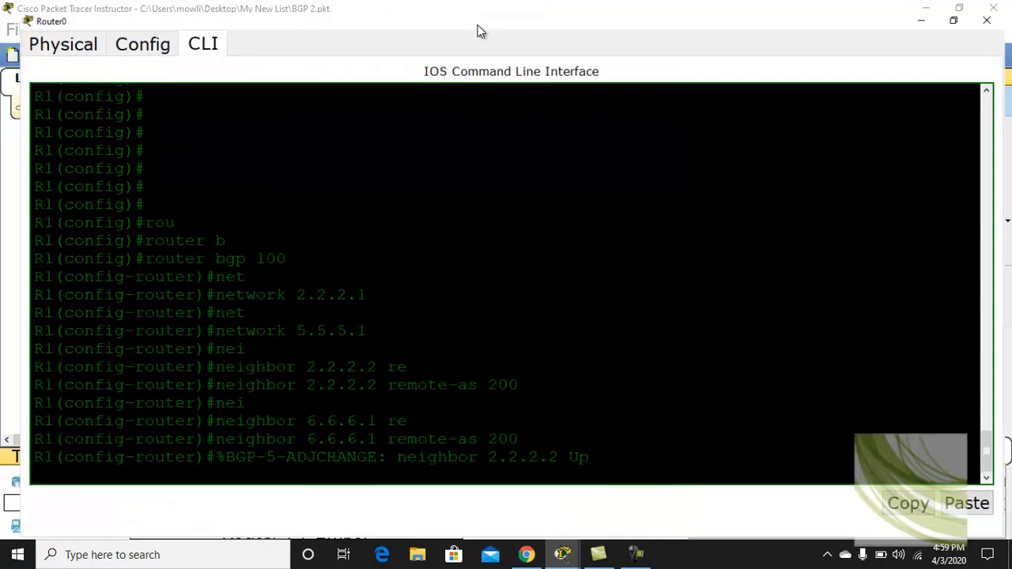
{"action": "key", "text": "Return"}
{"action": "key", "text": "Return"}
{"action": "key", "text": "Return"}
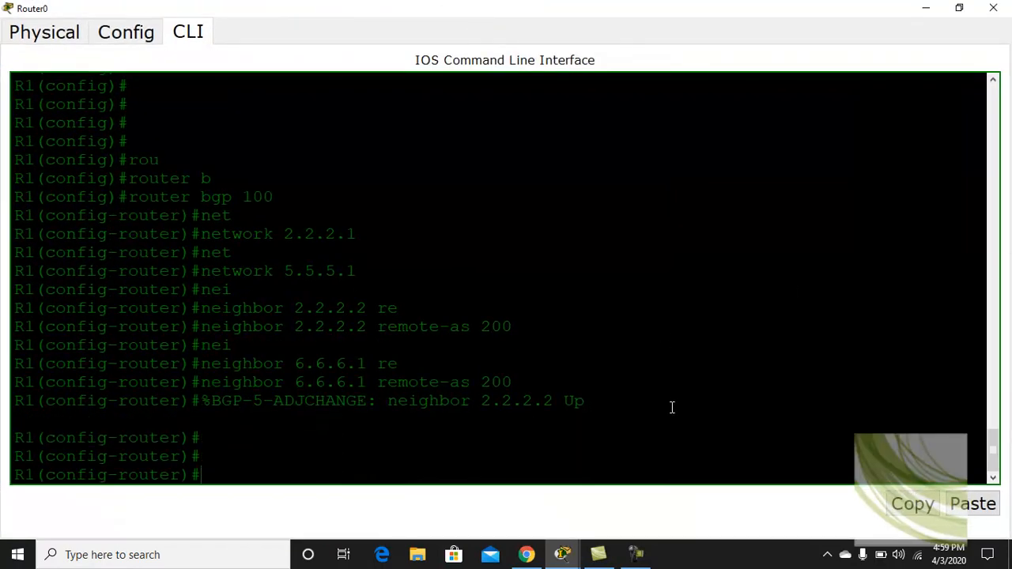
{"action": "type", "text": "exit"}
{"action": "key", "text": "Return"}
{"action": "type", "text": "\\"}
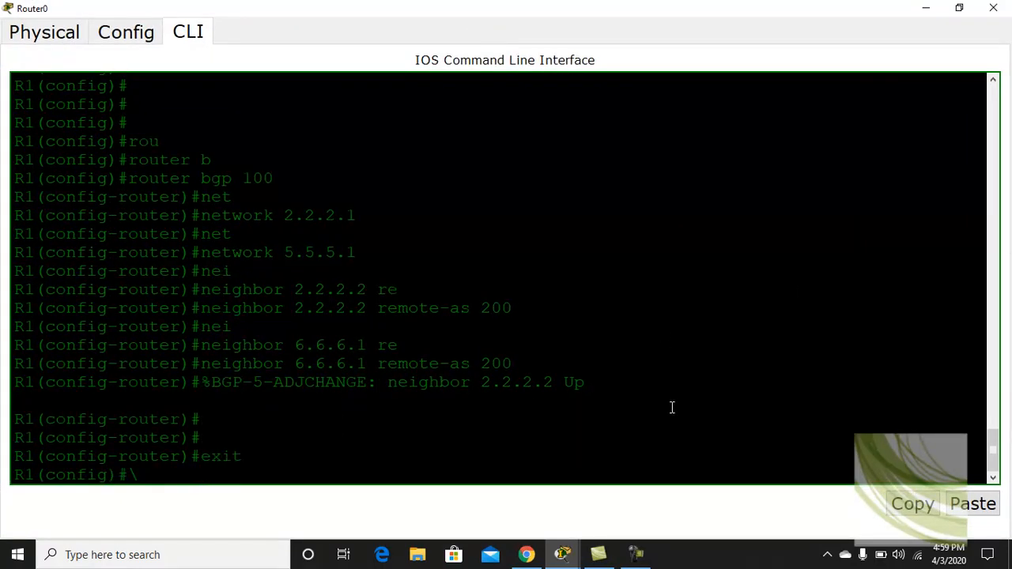
{"action": "key", "text": "Return"}
{"action": "key", "text": "Return"}
- Exit Router0's global configuration to privileged mode and abort the accidental domain name lookup
{"action": "type", "text": "exit"}
{"action": "key", "text": "Return"}
{"action": "type", "text": "\\"}
{"action": "key", "text": "Return"}
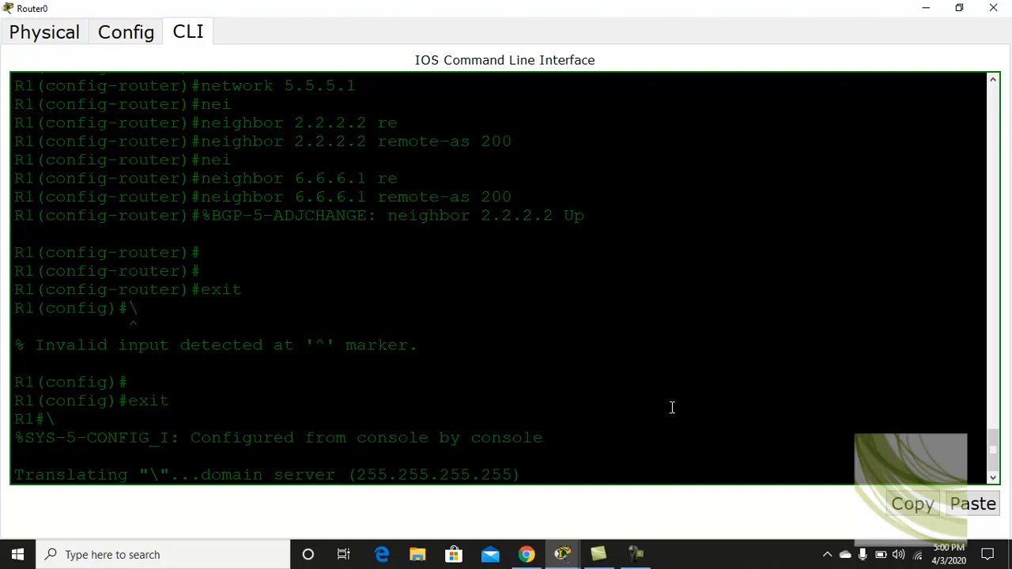
{"action": "key", "text": "ctrl+shift+6"}
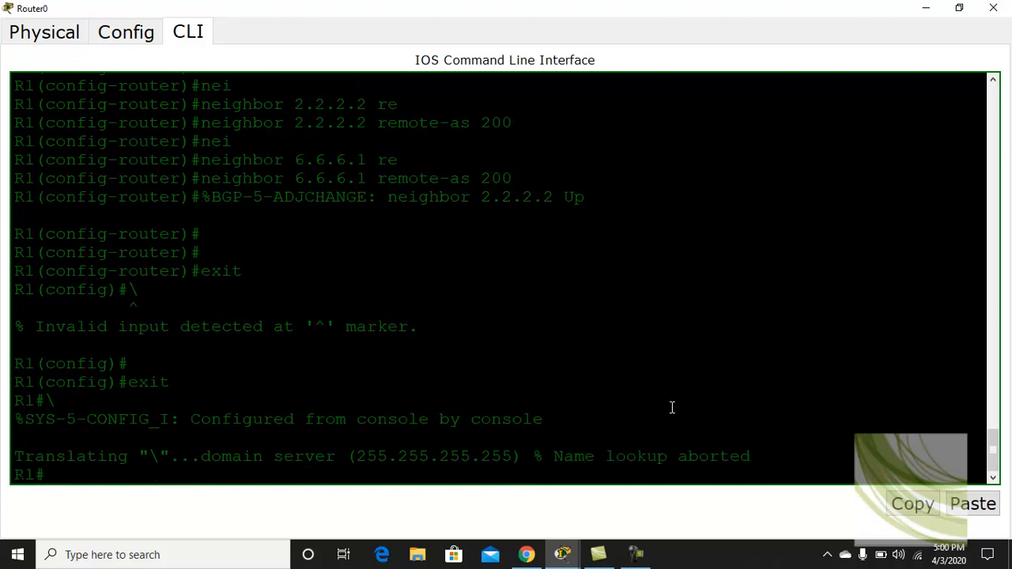
- Display Router0's BGP summary with the command "sh ip bgp summary"
{"action": "key", "text": "Return"}
{"action": "type", "text": "sh ip "}
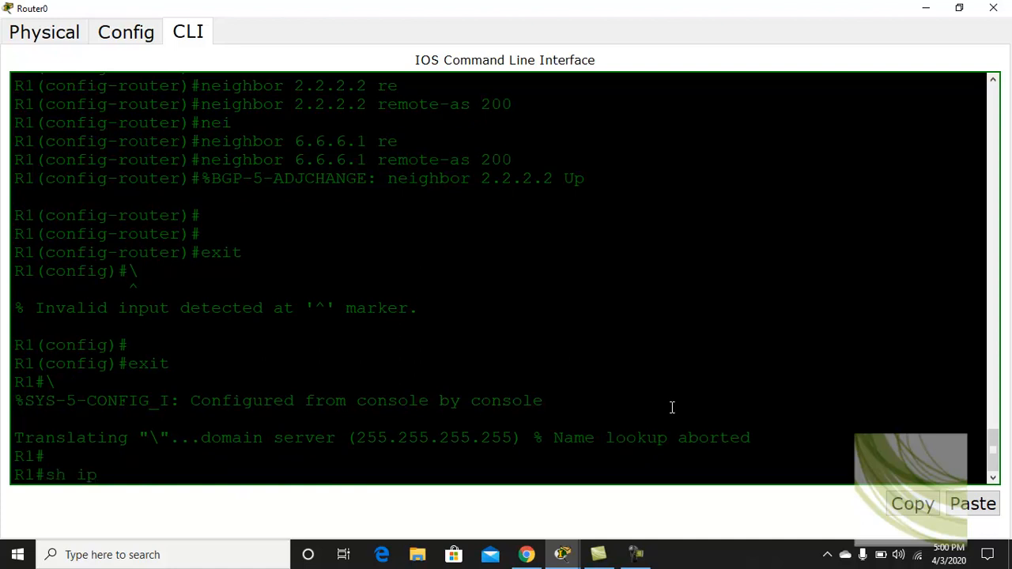
{"action": "type", "text": "bgp s"}
{"action": "key", "text": "Tab"}
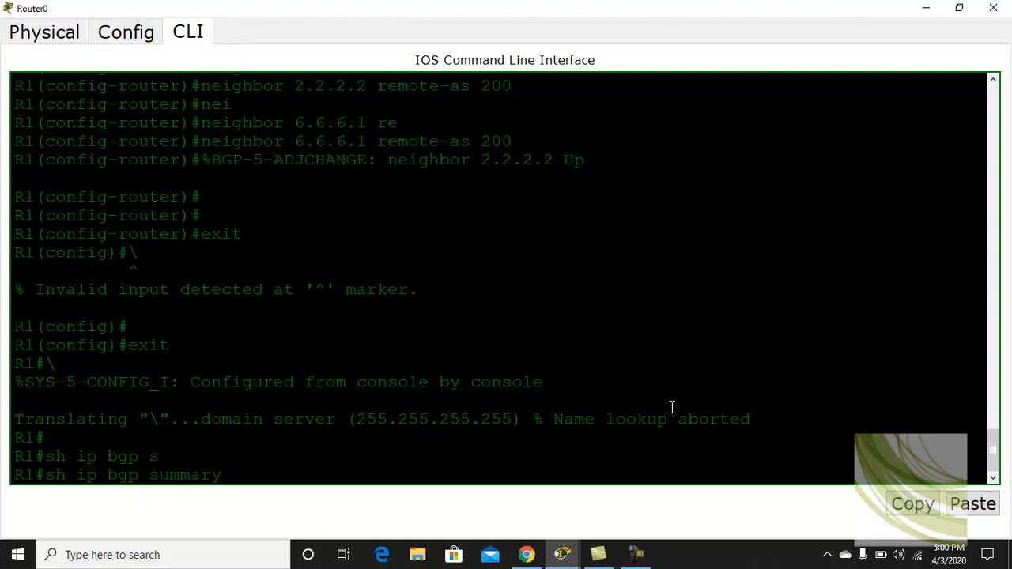
{"action": "key", "text": "Return"}
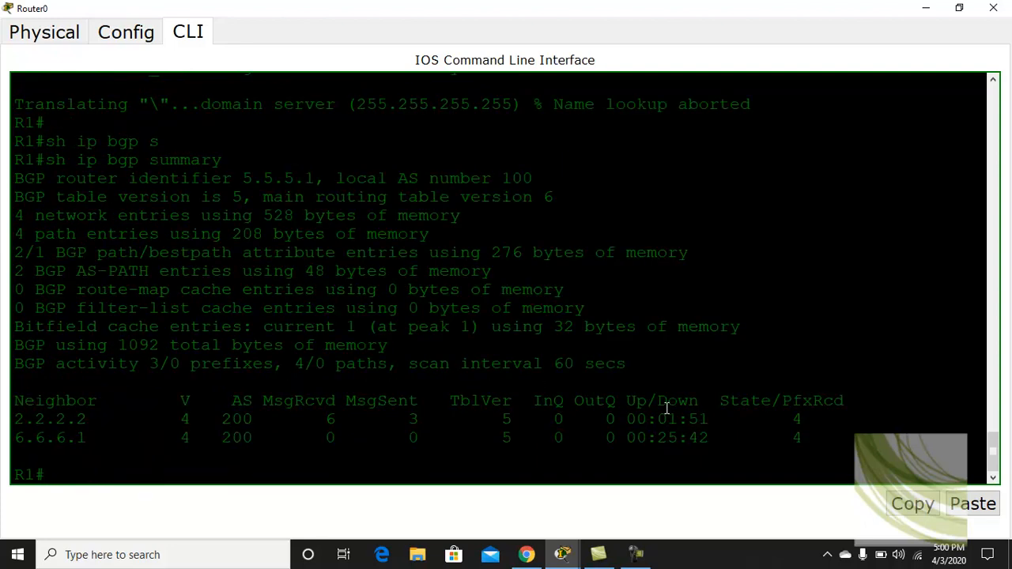
- Examine the AS, message count, Up/Down and State/PfxRcd columns of the BGP neighbor table
{"action": "left_click", "coordinate": [688, 440]}
{"action": "left_click_drag", "start_coordinate": [225, 400], "coordinate": [422, 400]}
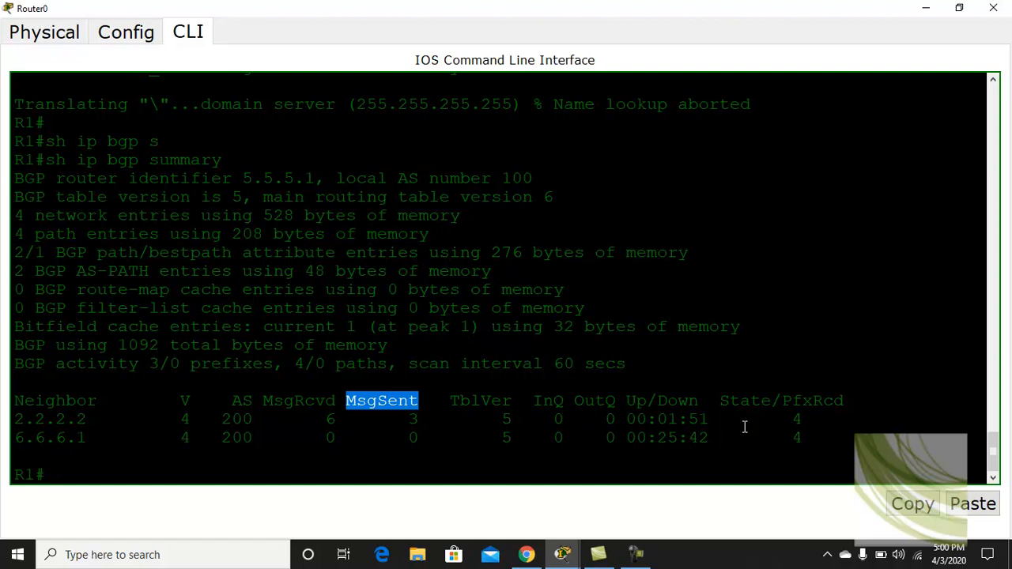
{"action": "left_click_drag", "start_coordinate": [709, 397], "coordinate": [851, 401]}
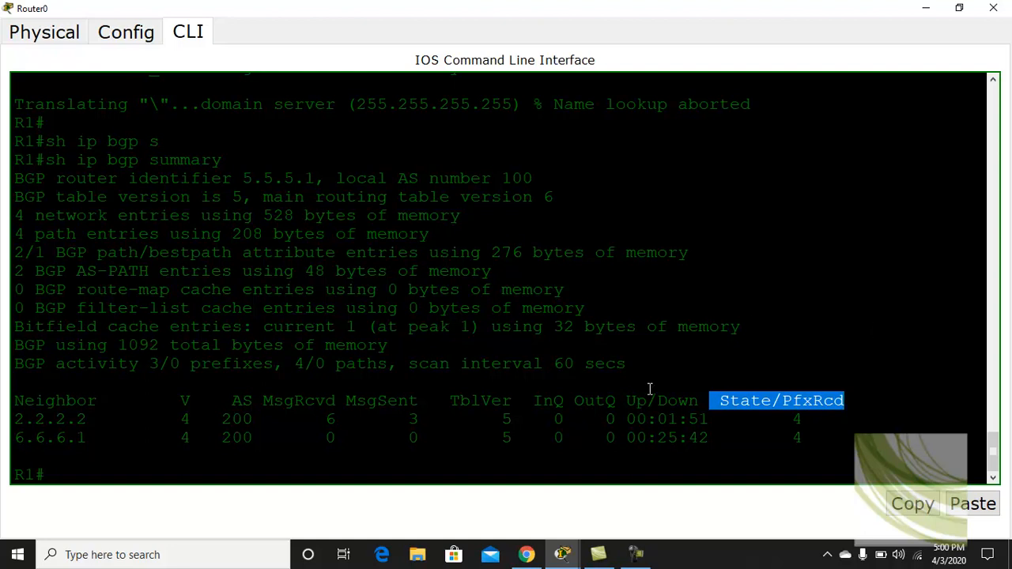
- Copy the neighbor table from the BGP summary into a new workspace note and reposition the note beside Router0
{"action": "left_click_drag", "start_coordinate": [761, 455], "coordinate": [6, 407]}
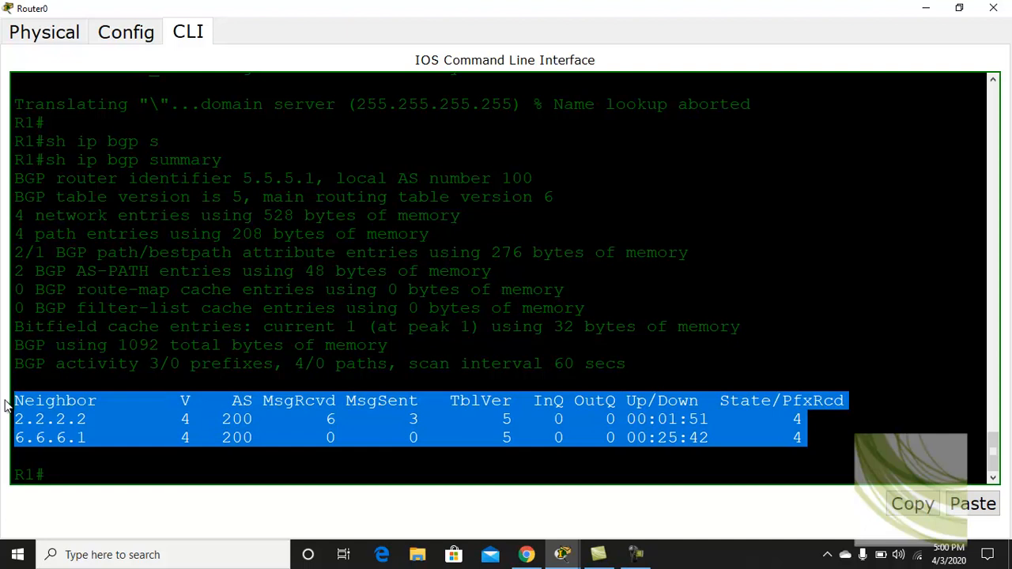
{"action": "left_click", "coordinate": [912, 506]}
{"action": "left_click", "coordinate": [925, 8]}
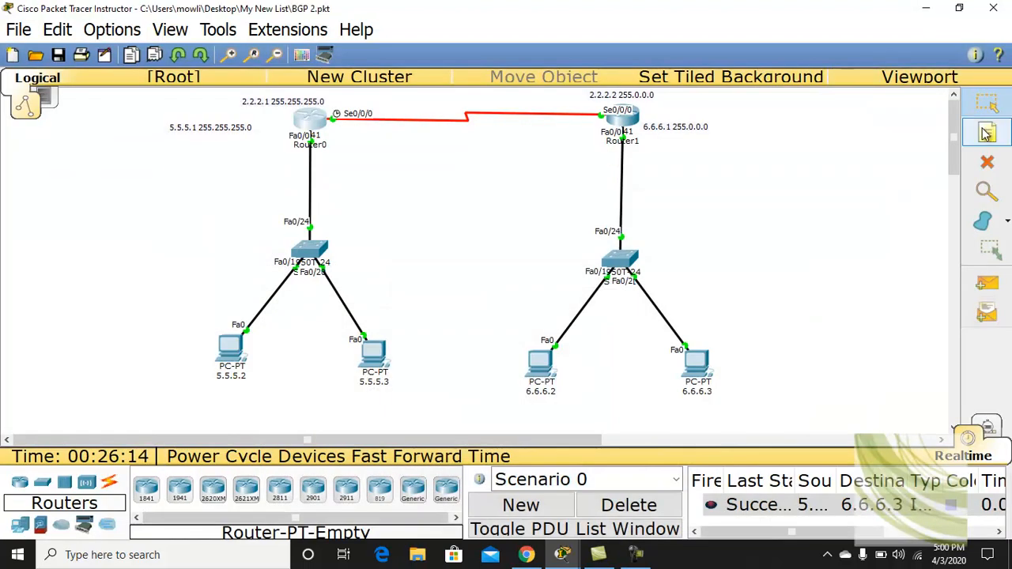
{"action": "left_click", "coordinate": [987, 133]}
{"action": "left_click", "coordinate": [29, 150]}
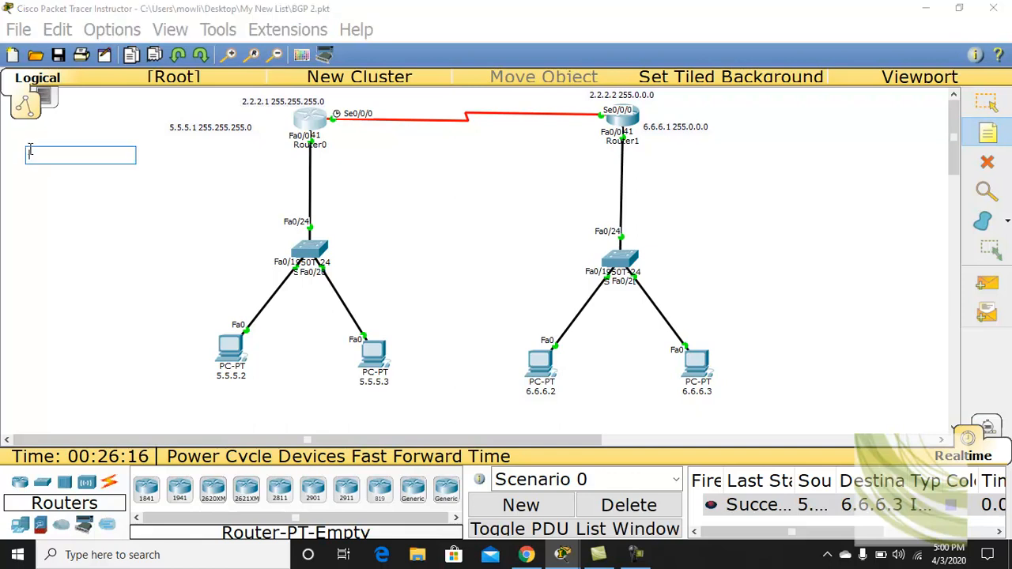
{"action": "key", "text": "ctrl+v"}
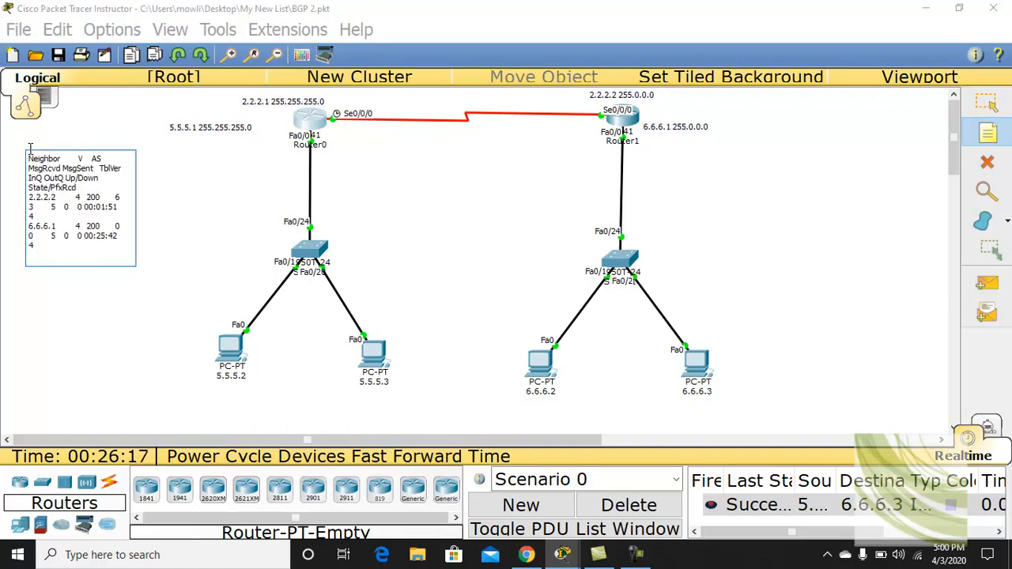
{"action": "left_click", "coordinate": [986, 103]}
{"action": "left_click_drag", "start_coordinate": [240, 167], "coordinate": [201, 169]}
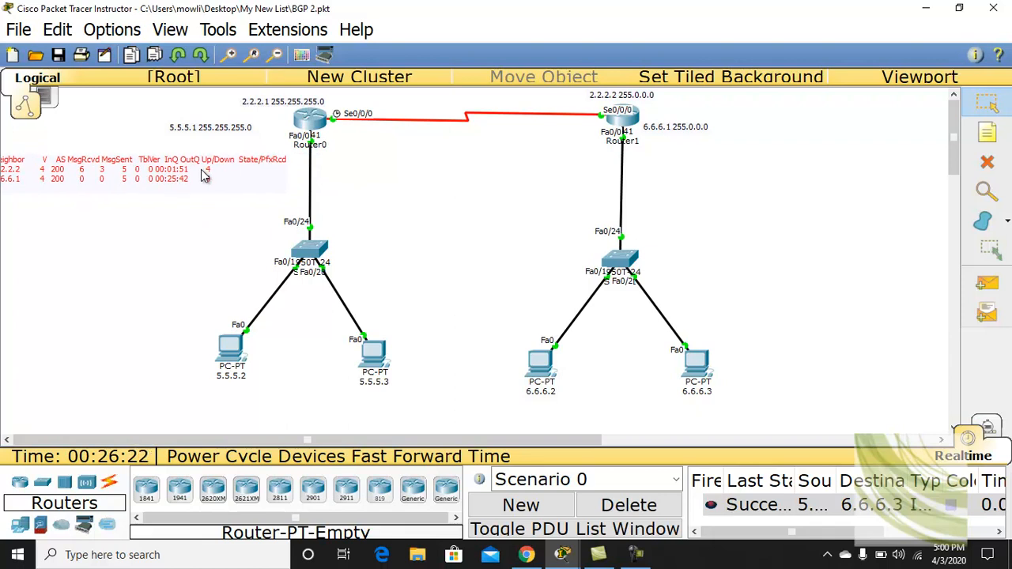
- Shift Router0, its connected switch and the PCs 5.5.5.2 and 5.5.5.3 closer to Router1's network to free space for notes
{"action": "left_click_drag", "start_coordinate": [311, 126], "coordinate": [336, 133]}
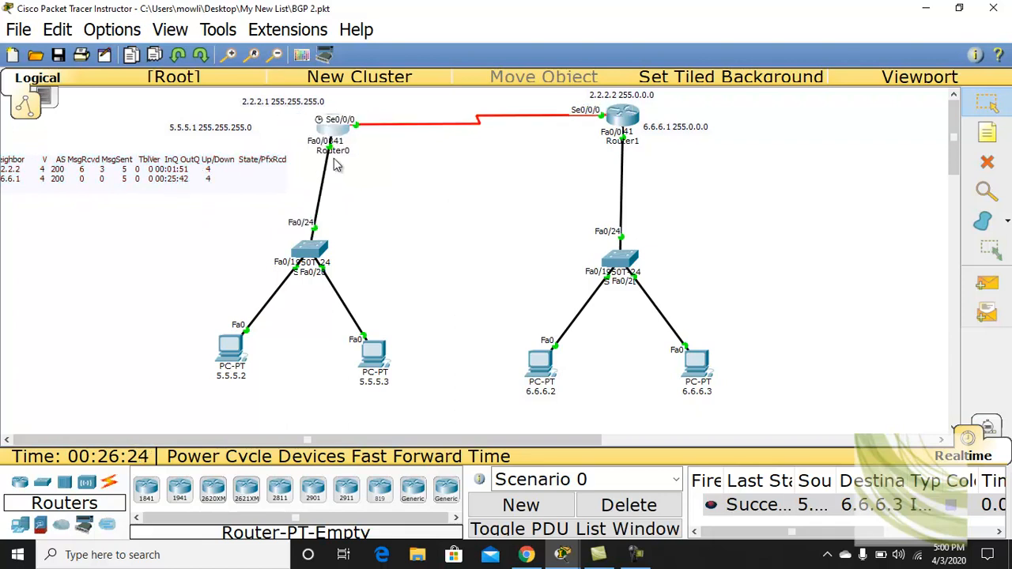
{"action": "left_click_drag", "start_coordinate": [313, 254], "coordinate": [332, 249]}
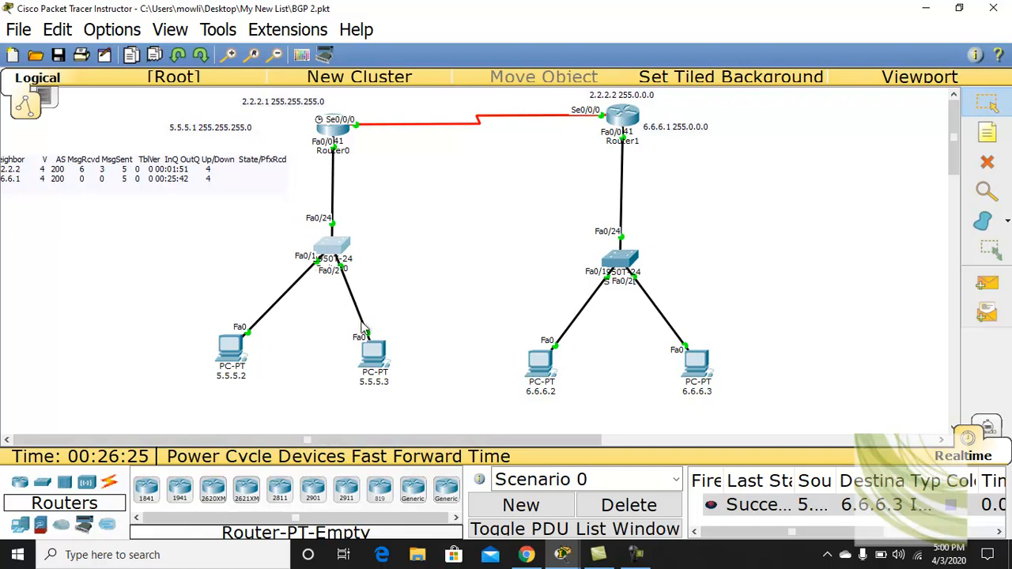
{"action": "left_click_drag", "start_coordinate": [382, 357], "coordinate": [407, 356]}
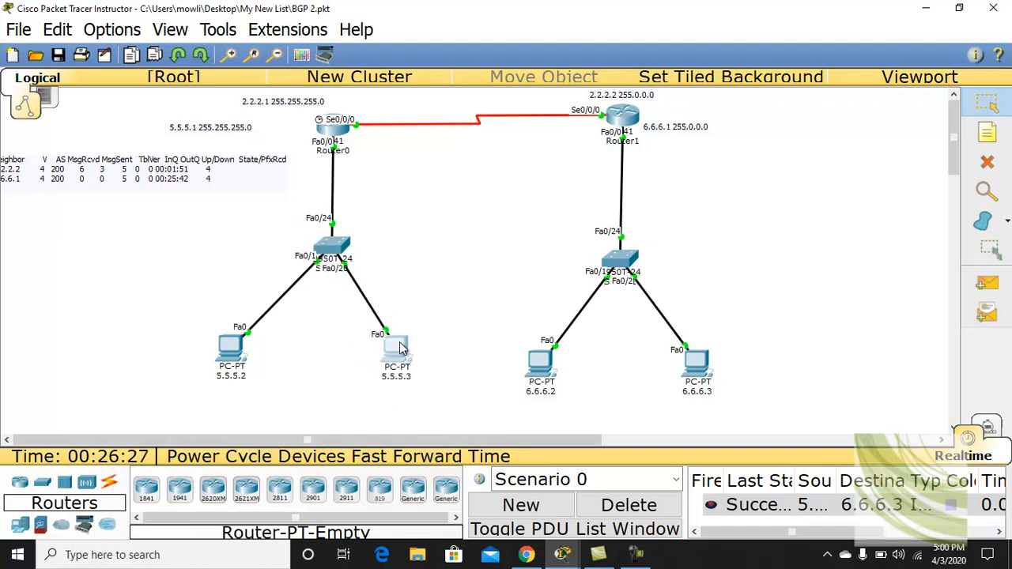
{"action": "left_click_drag", "start_coordinate": [228, 358], "coordinate": [274, 348]}
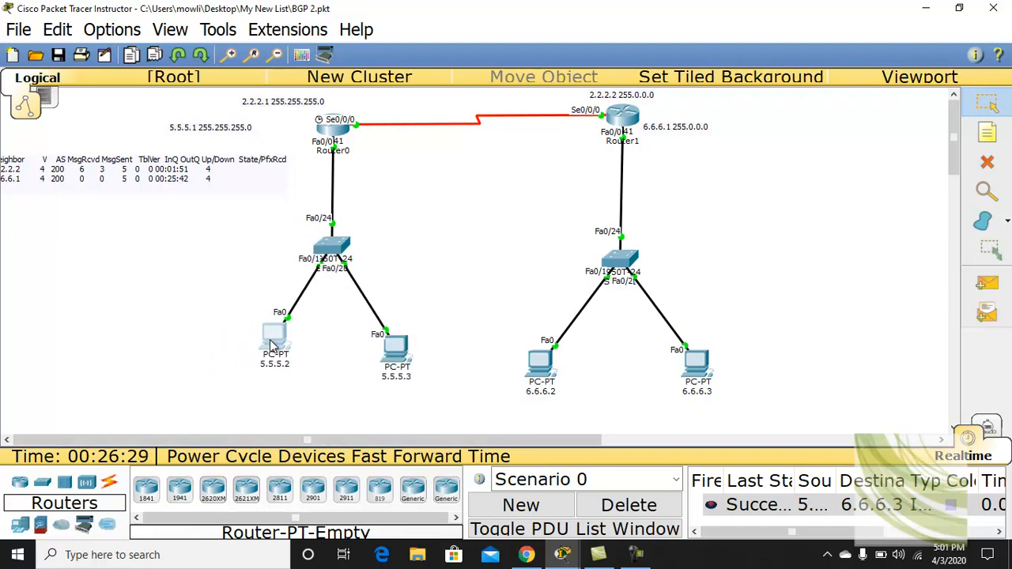
- Move the BGP neighbor table note fully into view and reposition the 5.5.5.1 and 2.2.2.1 address labels around Router0
{"action": "left_click_drag", "start_coordinate": [207, 183], "coordinate": [228, 180]}
{"action": "left_click", "coordinate": [237, 128]}
{"action": "left_click_drag", "start_coordinate": [241, 134], "coordinate": [356, 109]}
- Display Router0's routing table in its CLI with the command "sh ip route"
{"action": "left_click", "coordinate": [428, 184]}
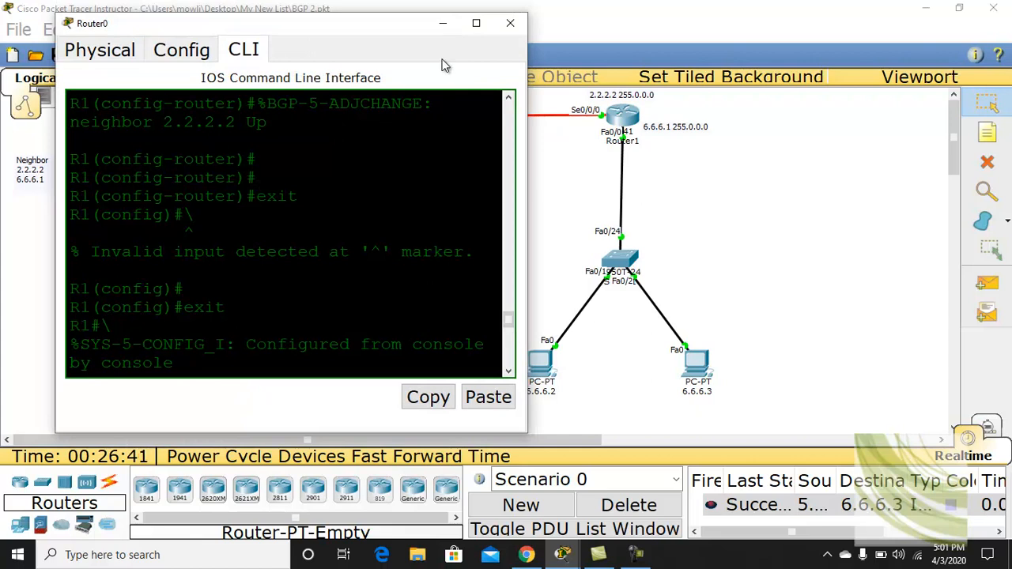
{"action": "left_click", "coordinate": [476, 28]}
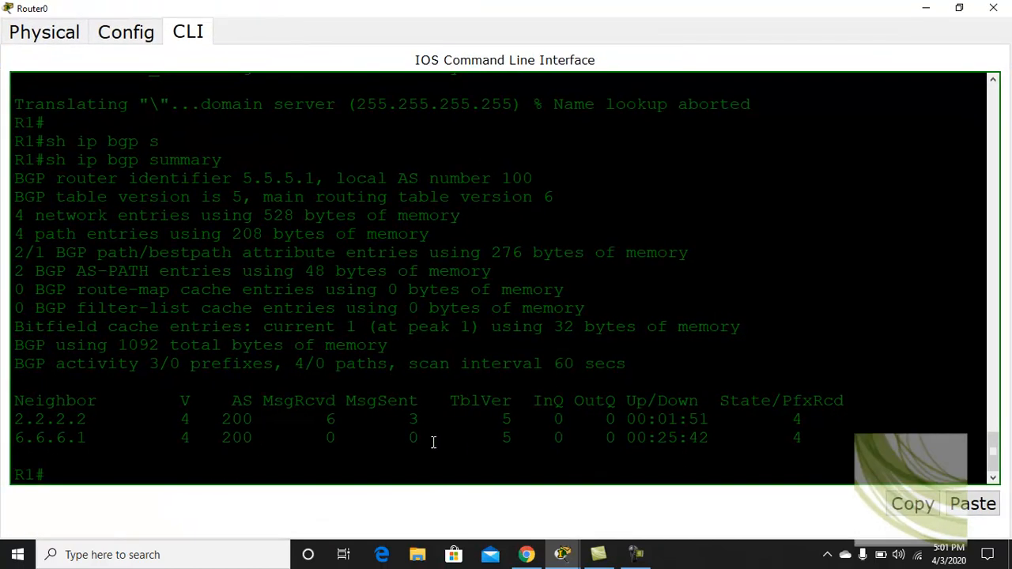
{"action": "key", "text": "Return"}
{"action": "key", "text": "Return"}
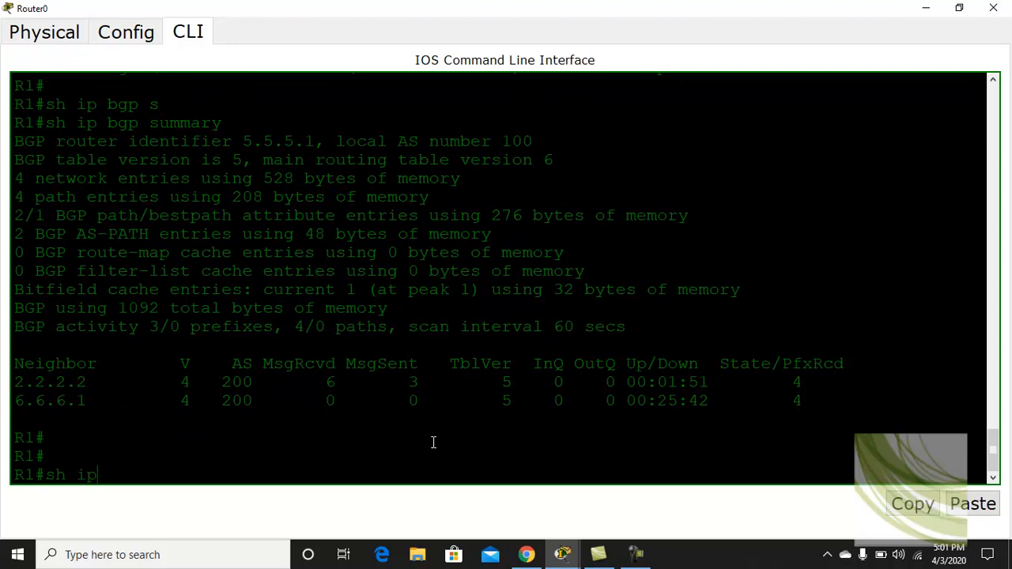
{"action": "type", "text": "sh iproute"}
{"action": "key", "text": "BackSpace"}
{"action": "key", "text": "BackSpace"}
{"action": "key", "text": "BackSpace"}
{"action": "key", "text": "BackSpace"}
{"action": "key", "text": "BackSpace"}
{"action": "type", "text": "r"}
{"action": "key", "text": "Return"}
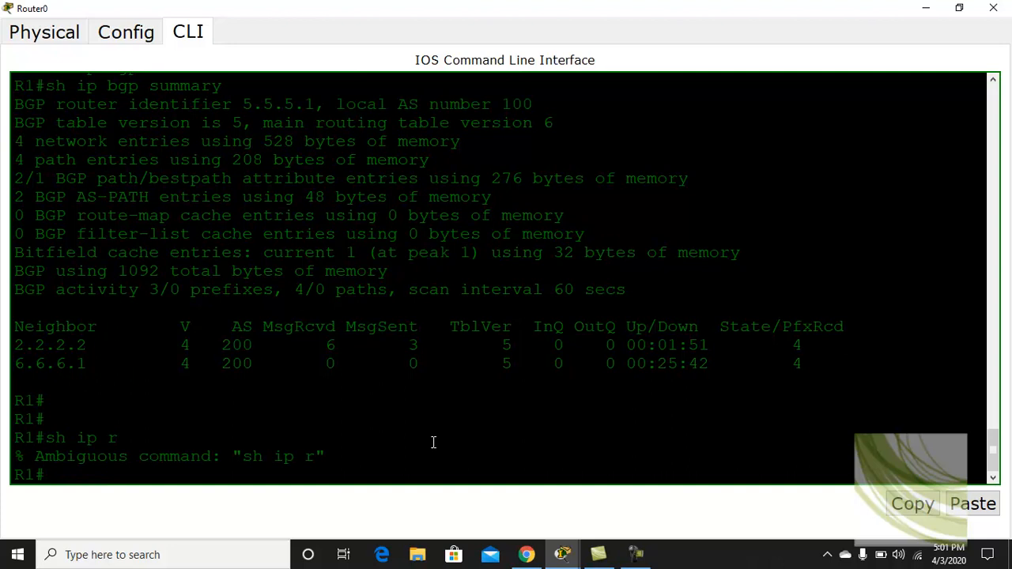
{"action": "key", "text": "Up"}
{"action": "type", "text": "oute"}
{"action": "key", "text": "Return"}
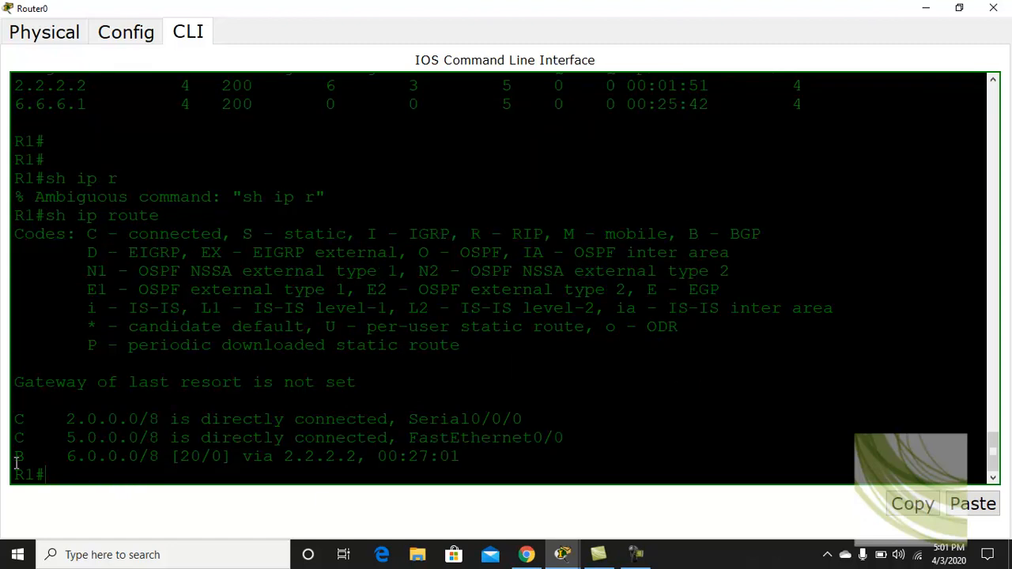
- Copy the two connected routes and the BGP route into a new workspace note placed below the neighbor table note
{"action": "left_click_drag", "start_coordinate": [14, 457], "coordinate": [461, 457]}
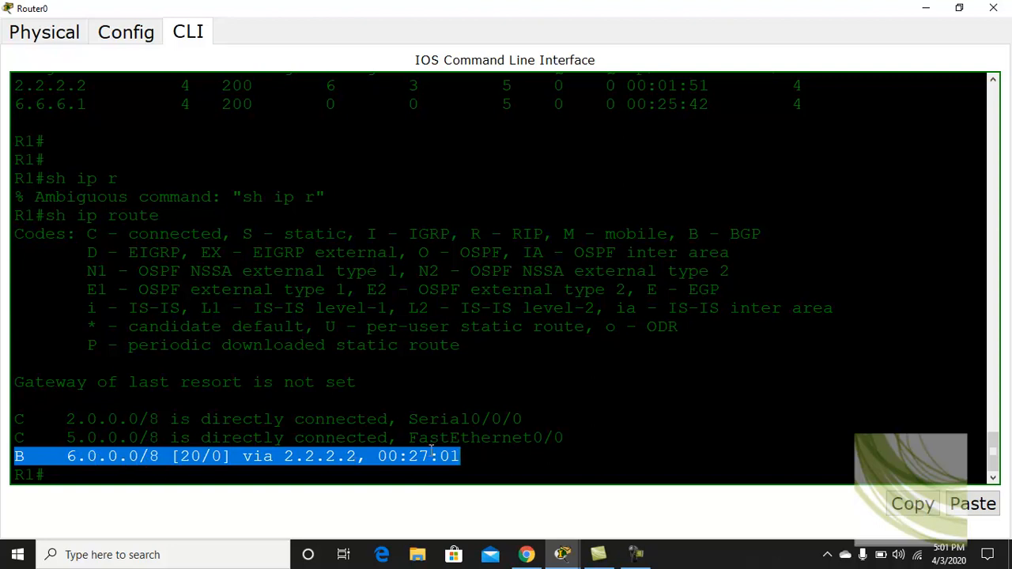
{"action": "left_click", "coordinate": [511, 477]}
{"action": "left_click_drag", "start_coordinate": [465, 459], "coordinate": [11, 431]}
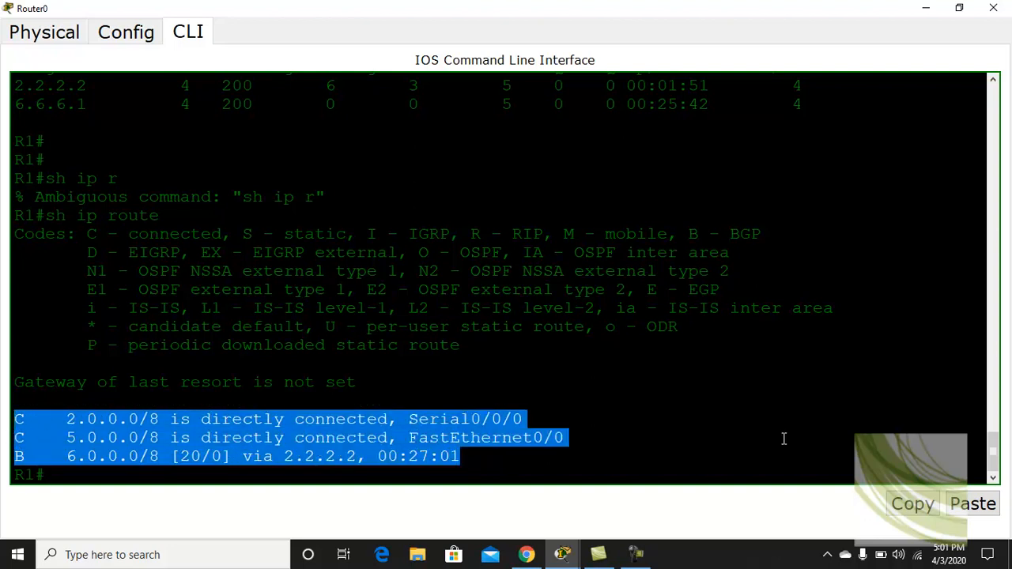
{"action": "left_click", "coordinate": [926, 15]}
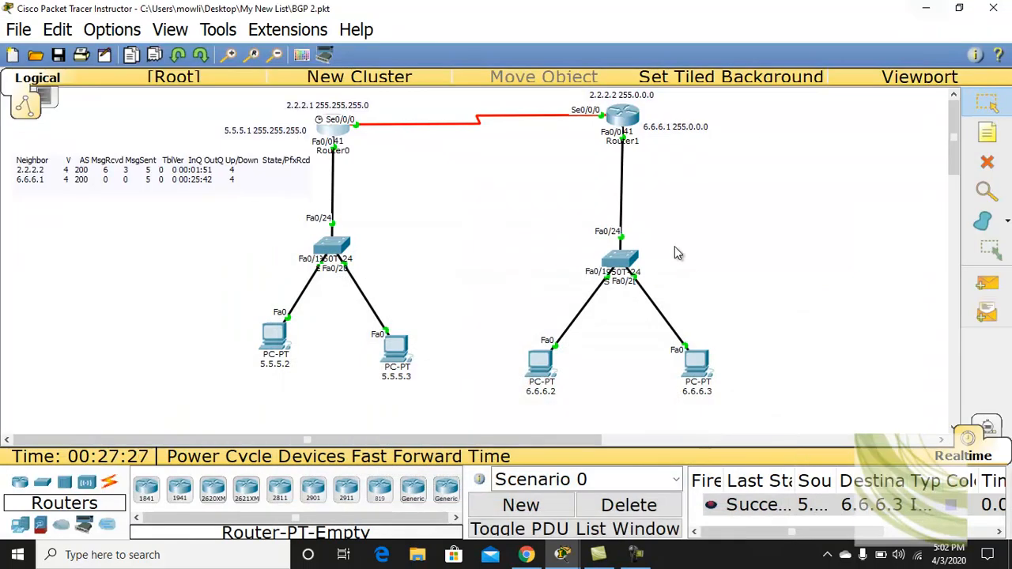
{"action": "left_click", "coordinate": [987, 134]}
{"action": "left_click", "coordinate": [19, 215]}
{"action": "key", "text": "ctrl+v"}
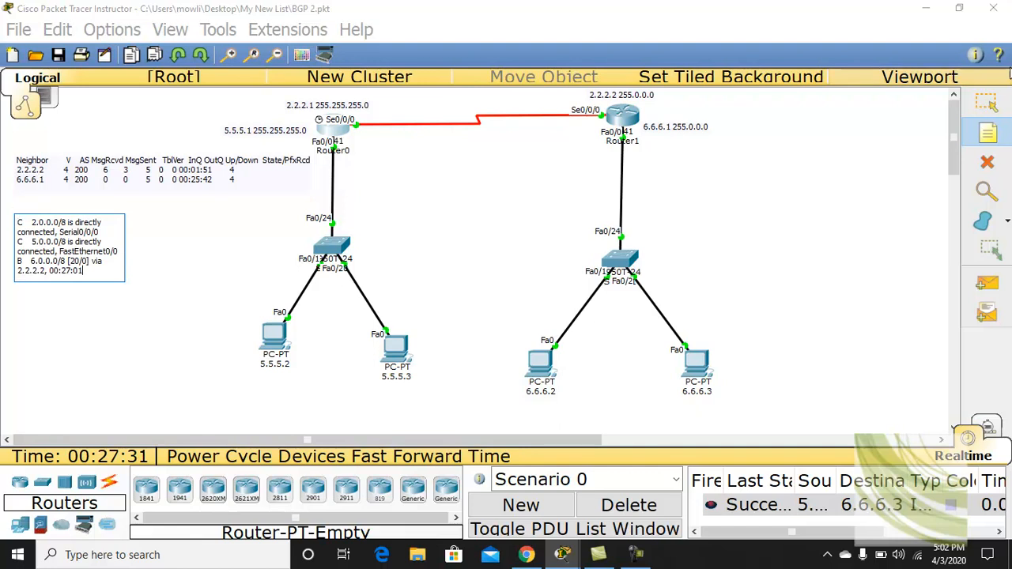
{"action": "left_click", "coordinate": [984, 108]}
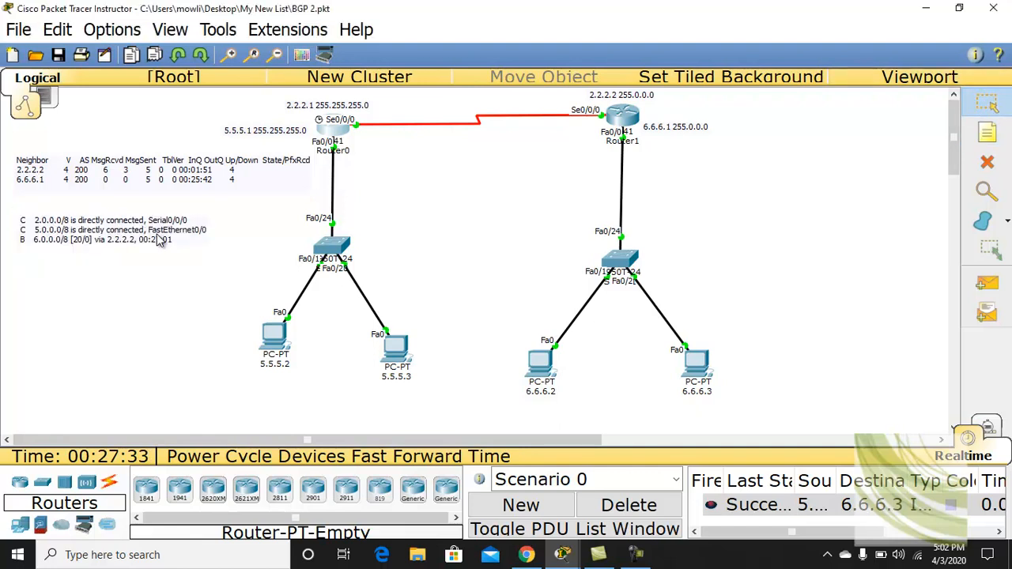
{"action": "left_click_drag", "start_coordinate": [153, 241], "coordinate": [158, 226]}
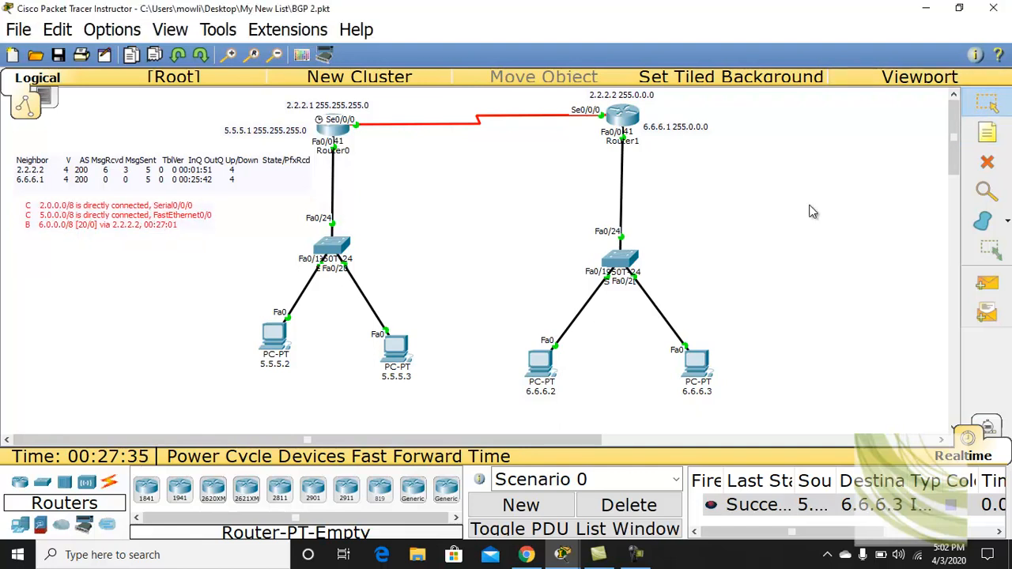
- Display Router0's routing protocol details in its CLI with the command "sh ip protocols"
{"action": "left_click", "coordinate": [340, 130]}
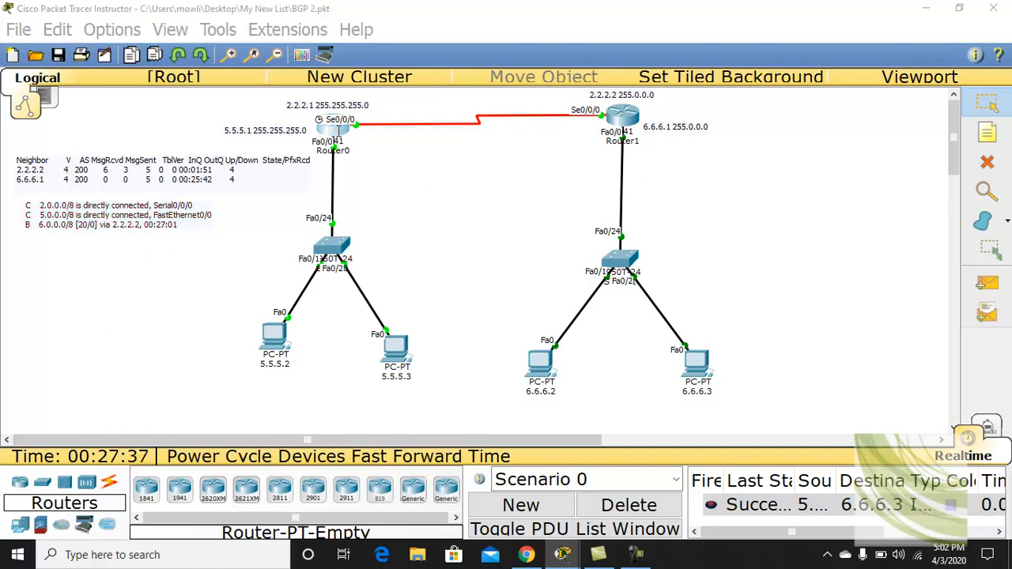
{"action": "left_click", "coordinate": [476, 23]}
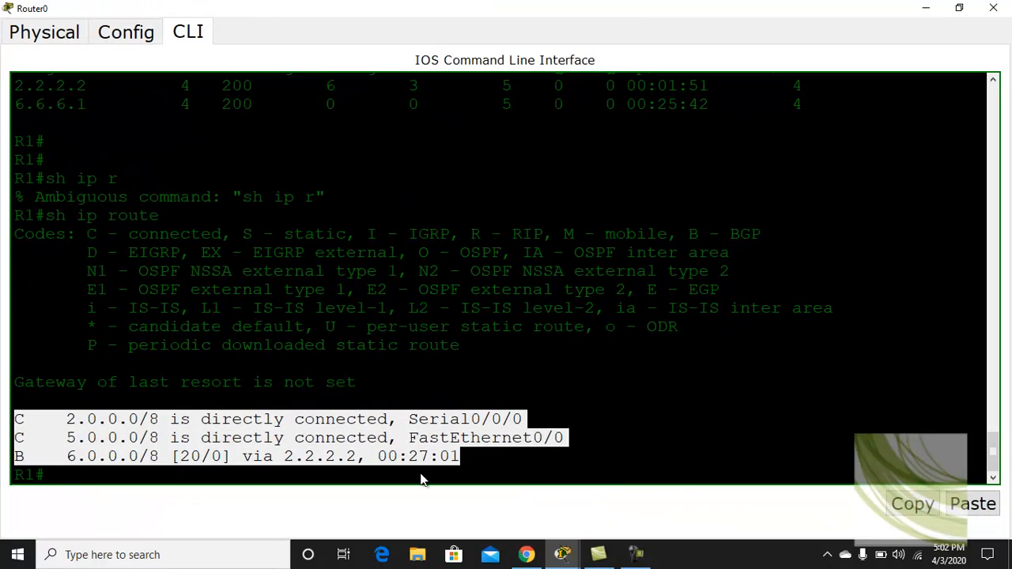
{"action": "left_click", "coordinate": [477, 480]}
{"action": "type", "text": "sh ip route"}
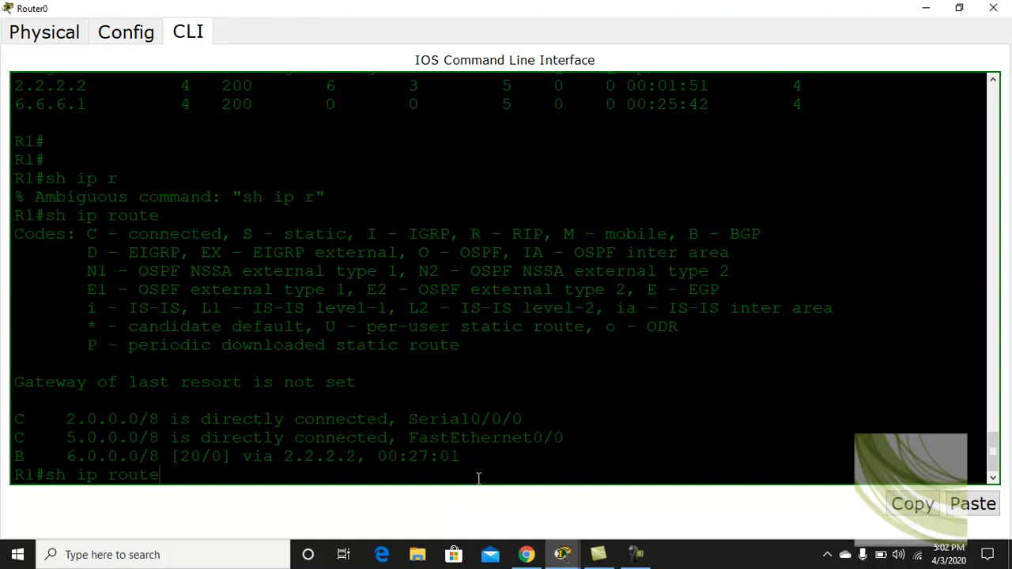
{"action": "key", "text": "BackSpace"}
{"action": "key", "text": "BackSpace"}
{"action": "key", "text": "BackSpace"}
{"action": "key", "text": "BackSpace"}
{"action": "type", "text": "pr"}
{"action": "key", "text": "Tab"}
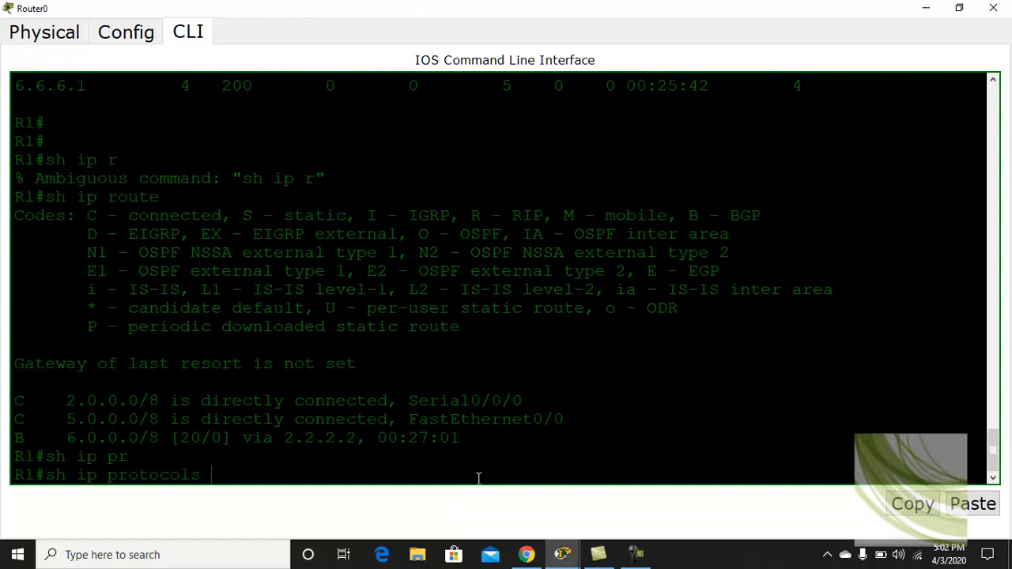
{"action": "key", "text": "Return"}
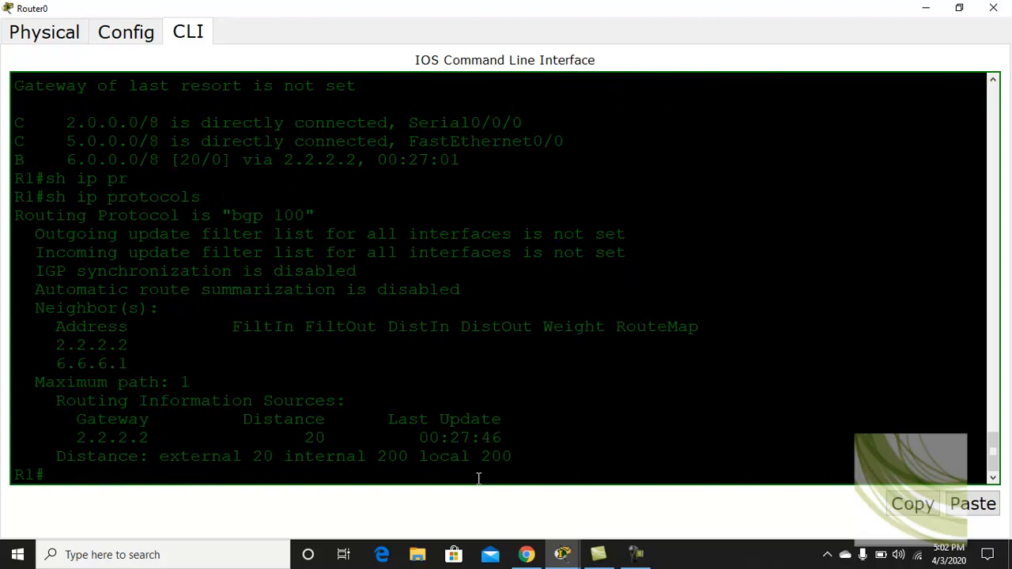
- Copy the whole "sh ip protocols" output into a new workspace note placed just below the routes note
{"action": "left_click_drag", "start_coordinate": [509, 458], "coordinate": [16, 224]}
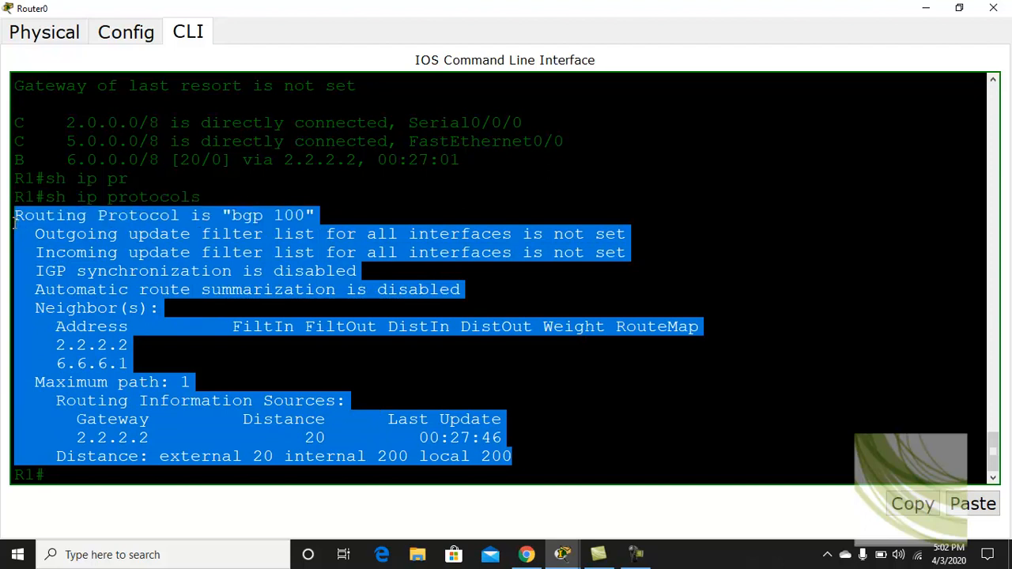
{"action": "left_click", "coordinate": [912, 505]}
{"action": "left_click", "coordinate": [924, 8]}
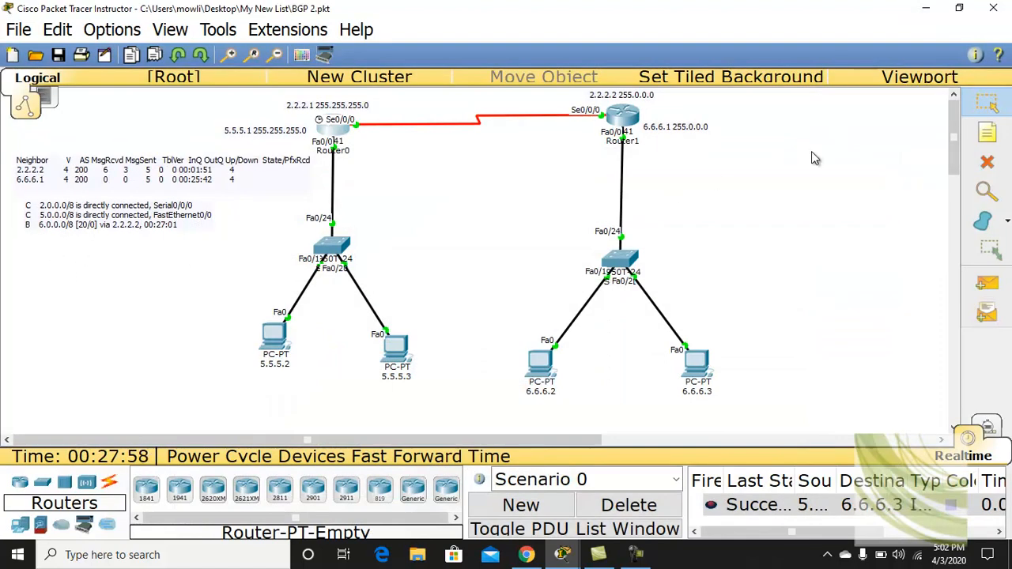
{"action": "left_click", "coordinate": [987, 134]}
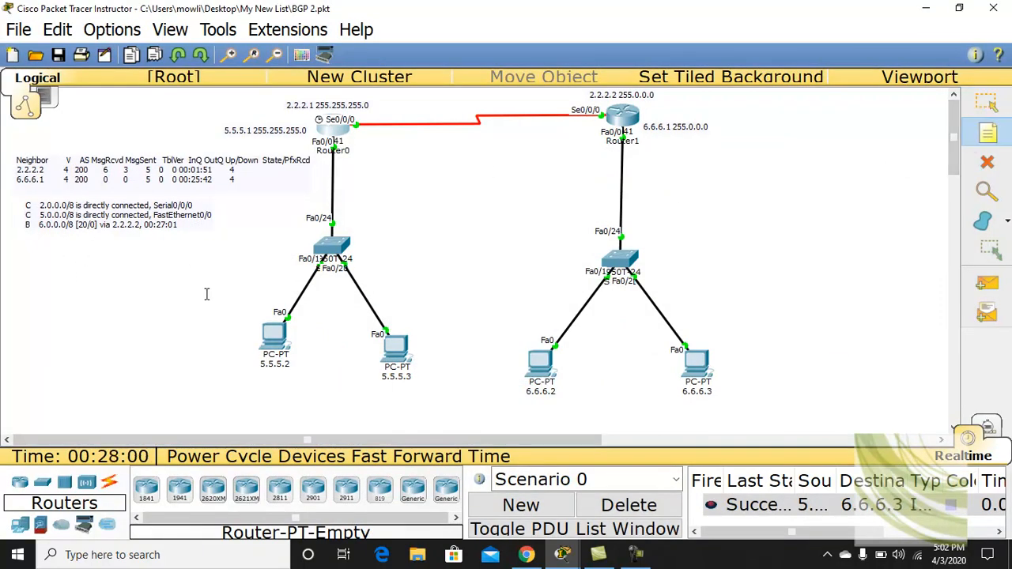
{"action": "left_click", "coordinate": [25, 255]}
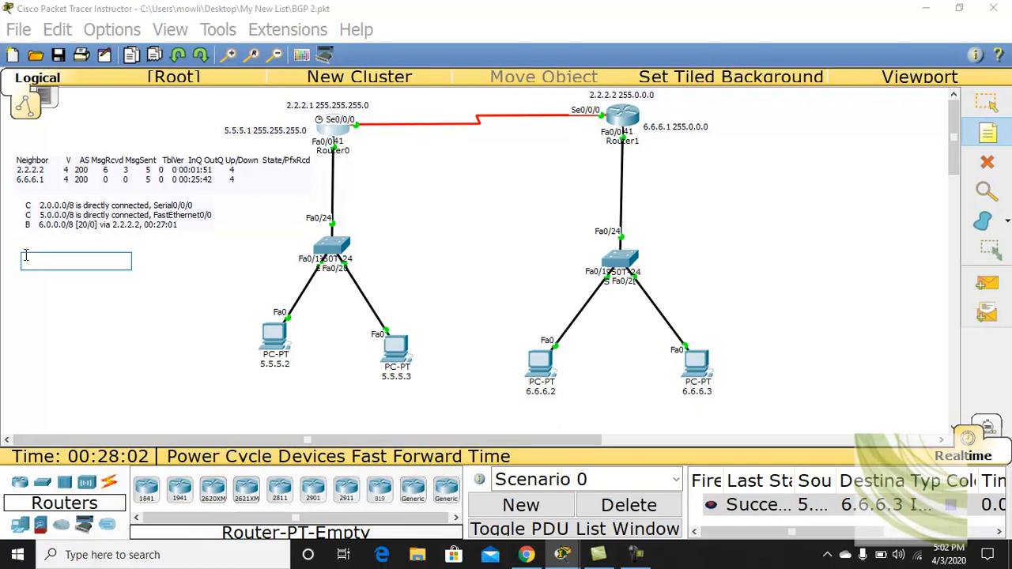
{"action": "key", "text": "ctrl+v"}
{"action": "left_click", "coordinate": [985, 107]}
{"action": "left_click", "coordinate": [115, 269]}
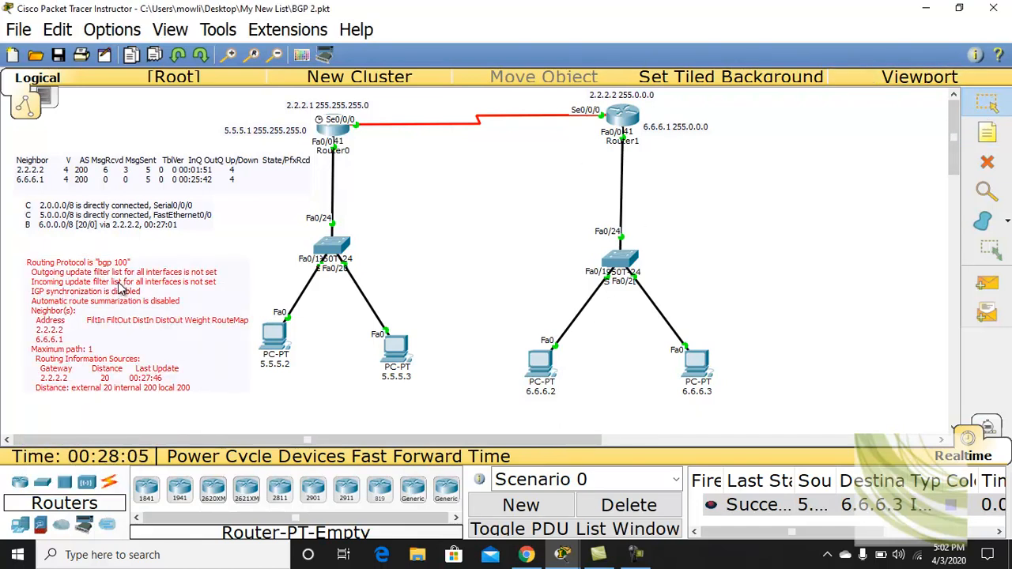
{"action": "left_click_drag", "start_coordinate": [115, 268], "coordinate": [116, 272]}
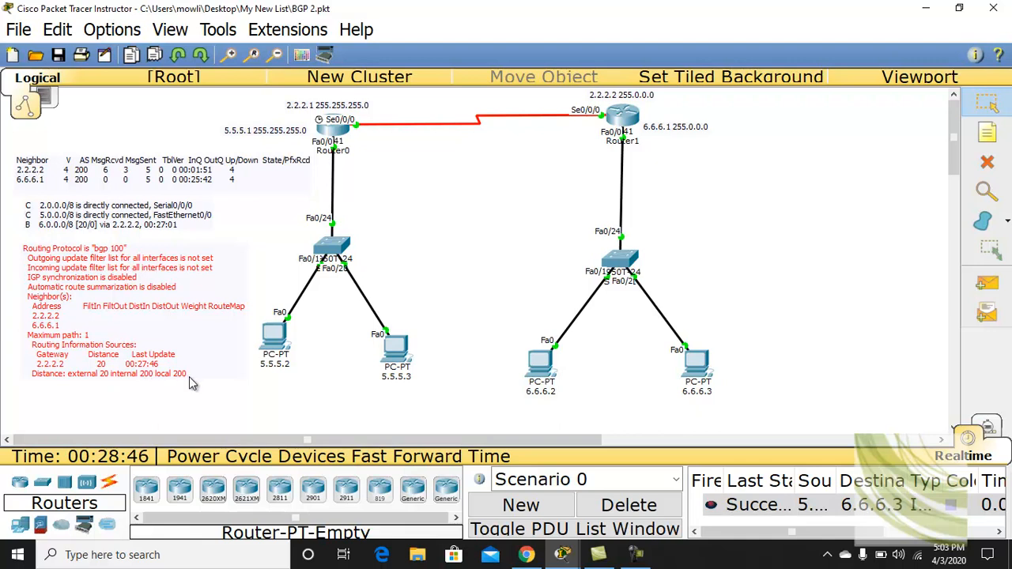
- Open Router1's CLI and exit from BGP router configuration back to privileged mode
{"action": "left_click", "coordinate": [624, 117]}
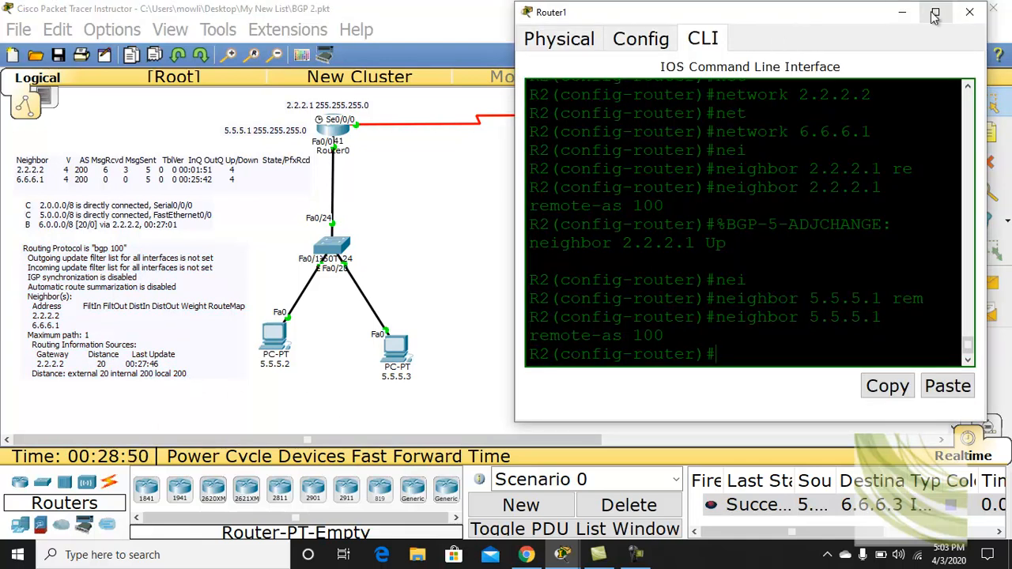
{"action": "left_click", "coordinate": [936, 16]}
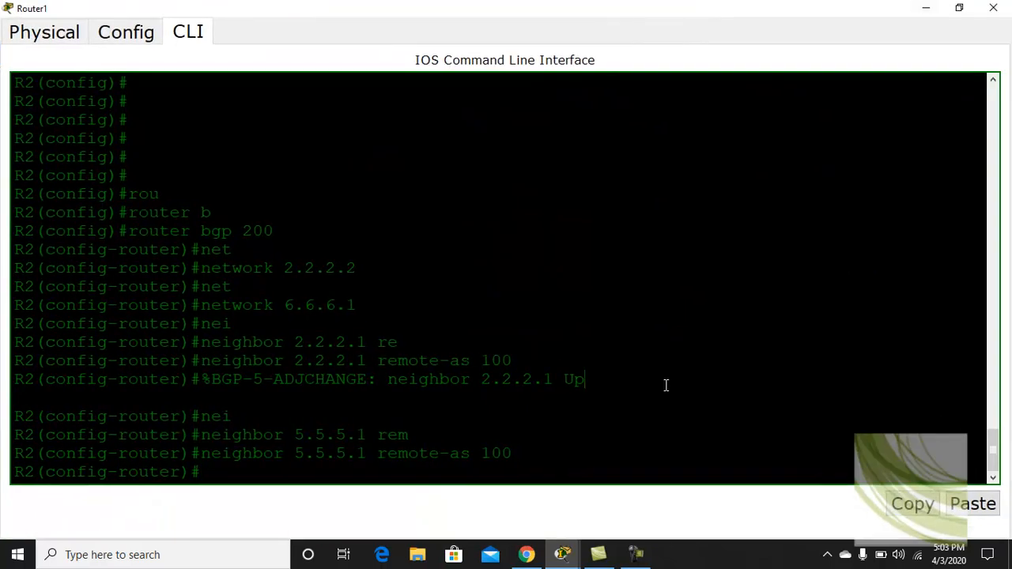
{"action": "key", "text": "Return"}
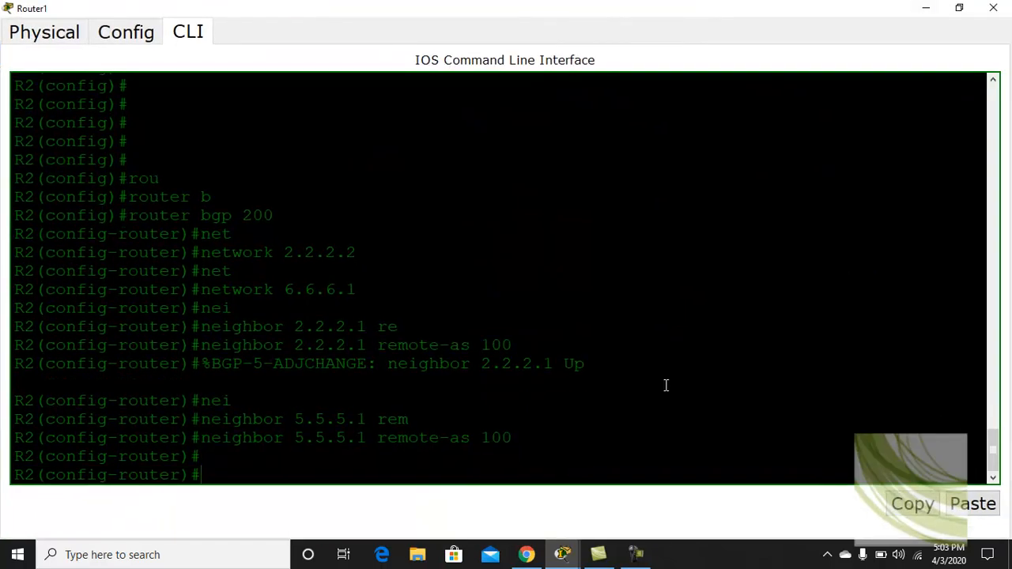
{"action": "type", "text": "exit"}
{"action": "key", "text": "Return"}
{"action": "type", "text": "eit"}
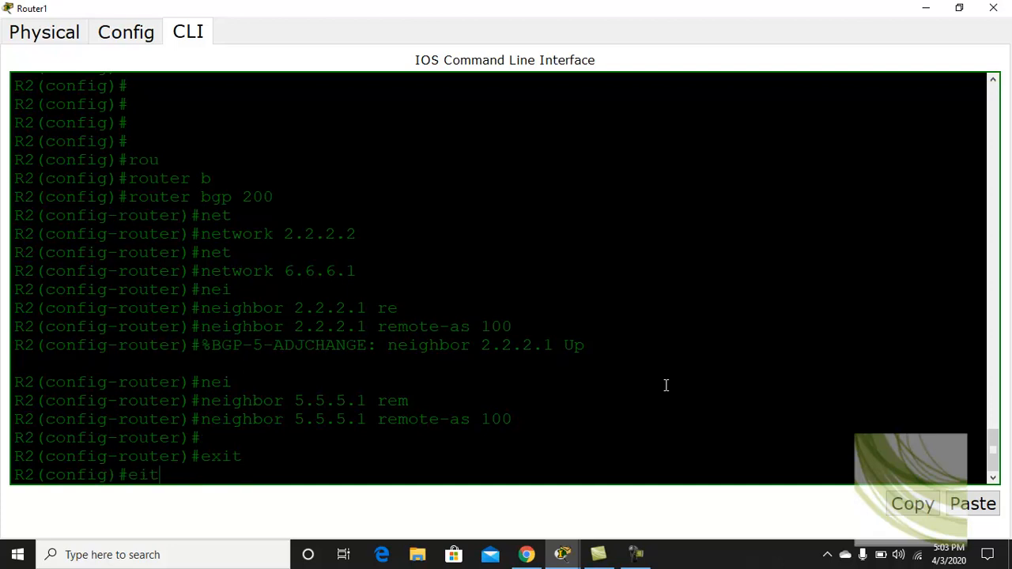
{"action": "key", "text": "Return"}
{"action": "type", "text": "e"}
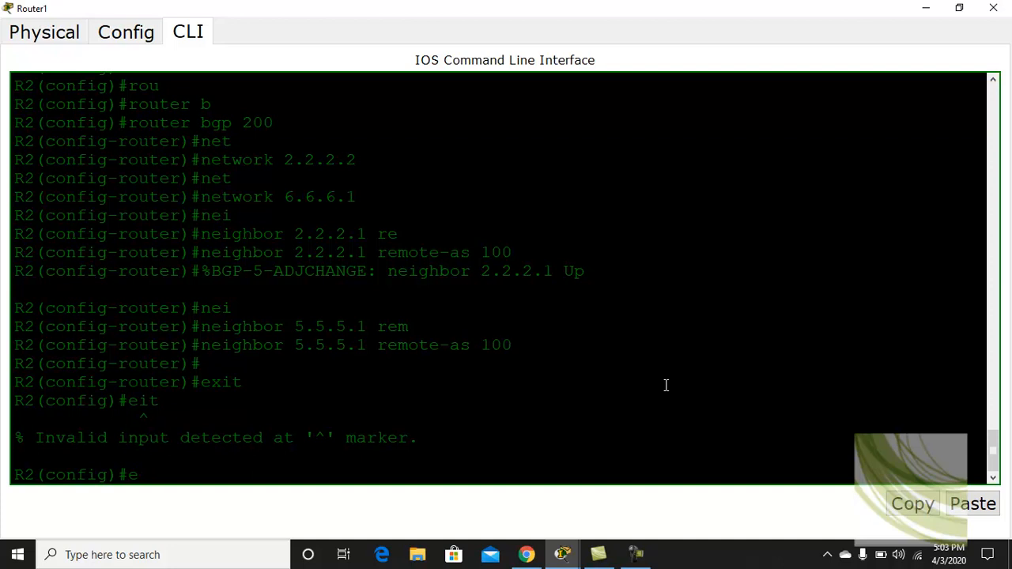
{"action": "type", "text": "xit"}
{"action": "key", "text": "Return"}
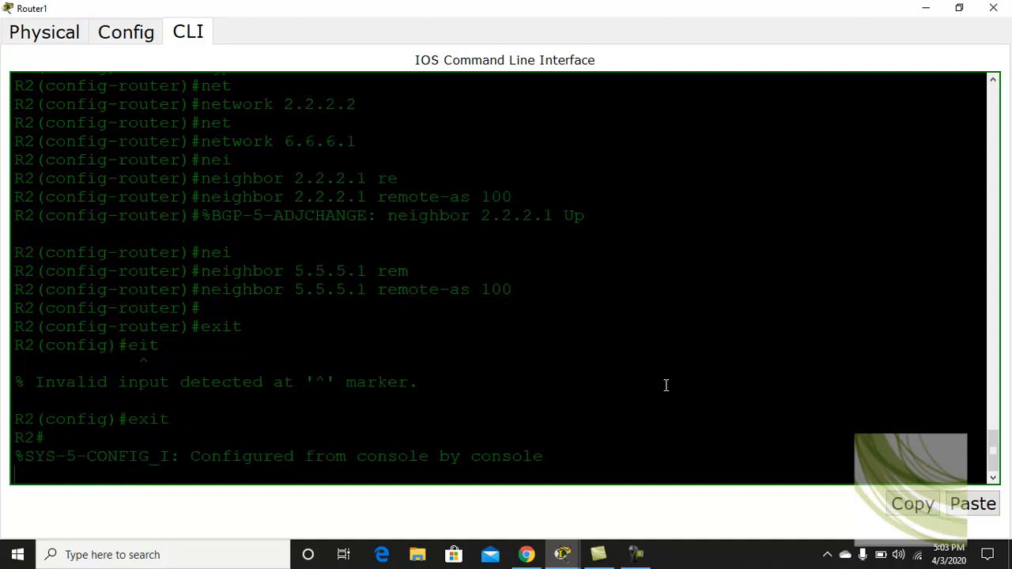
- Save Router1's running configuration with the command "wr"
{"action": "key", "text": "Return"}
{"action": "type", "text": "wr"}
{"action": "key", "text": "Return"}
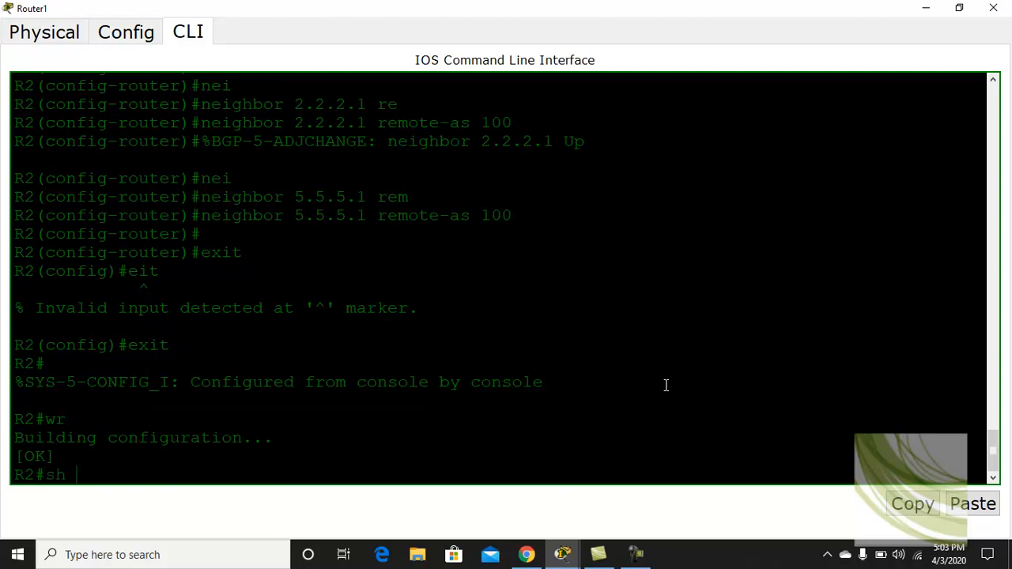
- Run "sh ip bgp" in Router1's CLI and copy the network table from its output, including the header row
{"action": "type", "text": "sh ip bgp"}
{"action": "key", "text": "Return"}
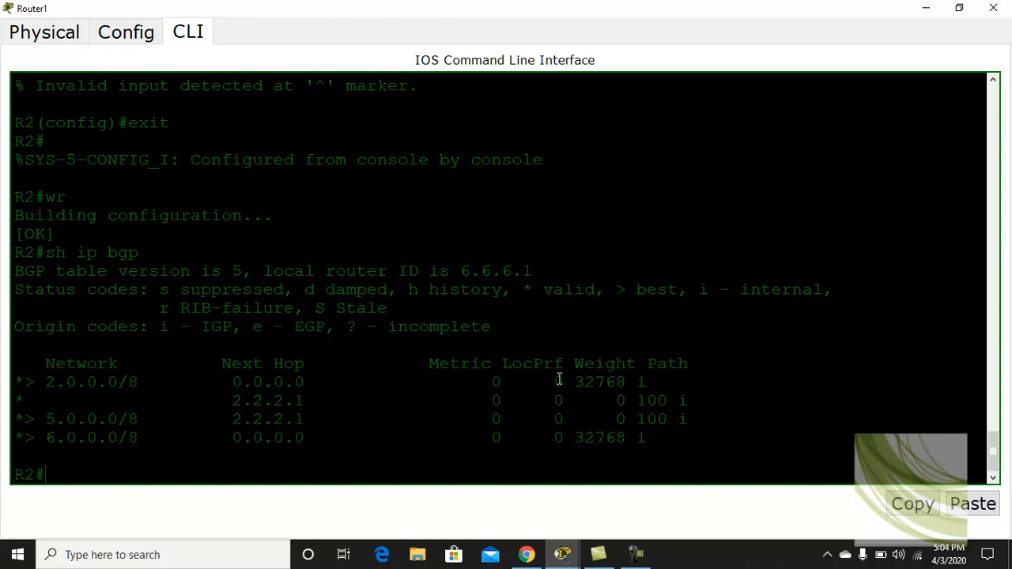
{"action": "left_click_drag", "start_coordinate": [317, 444], "coordinate": [47, 358]}
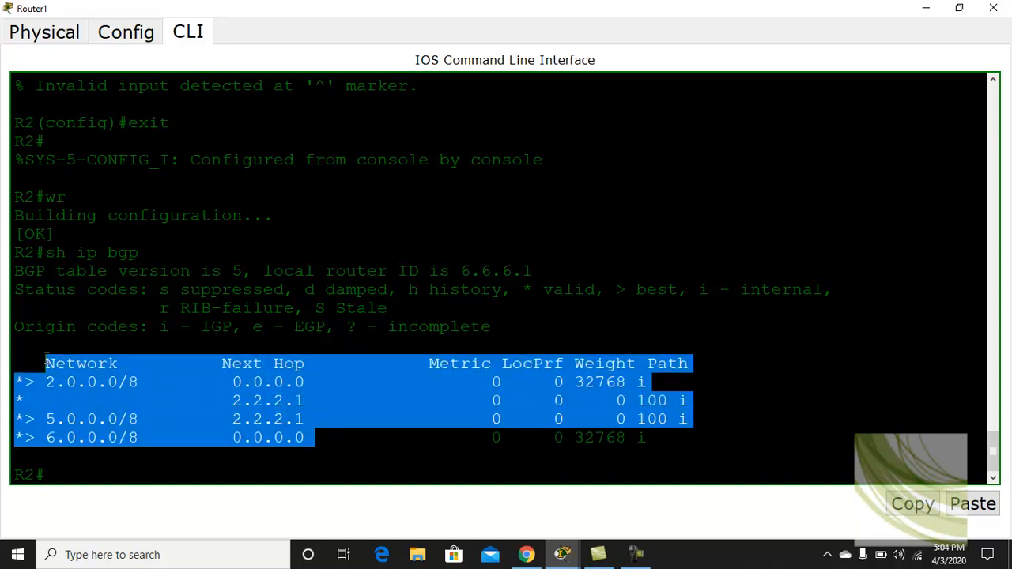
{"action": "left_click", "coordinate": [680, 450]}
{"action": "left_click_drag", "start_coordinate": [648, 438], "coordinate": [38, 368]}
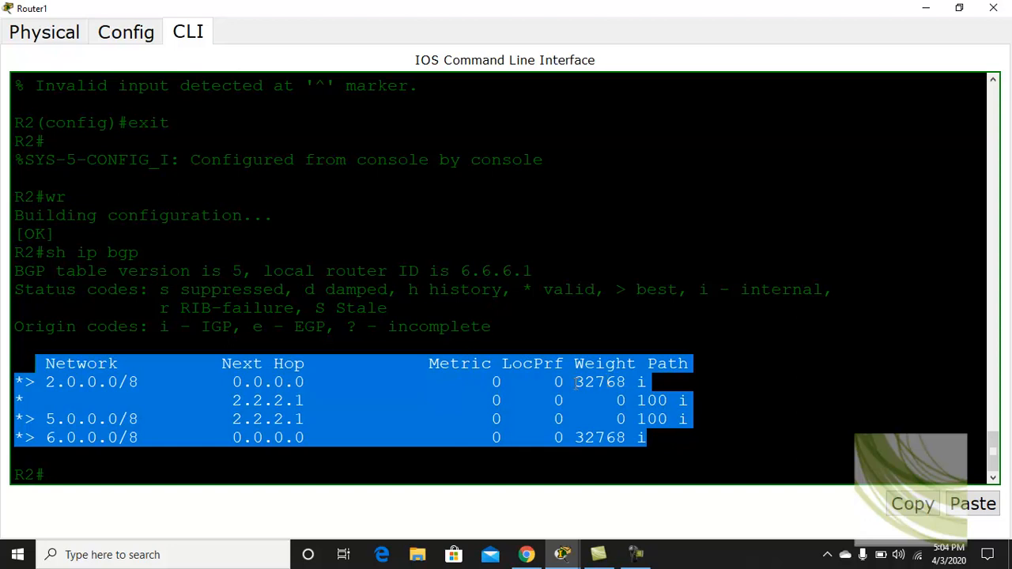
{"action": "left_click", "coordinate": [914, 506]}
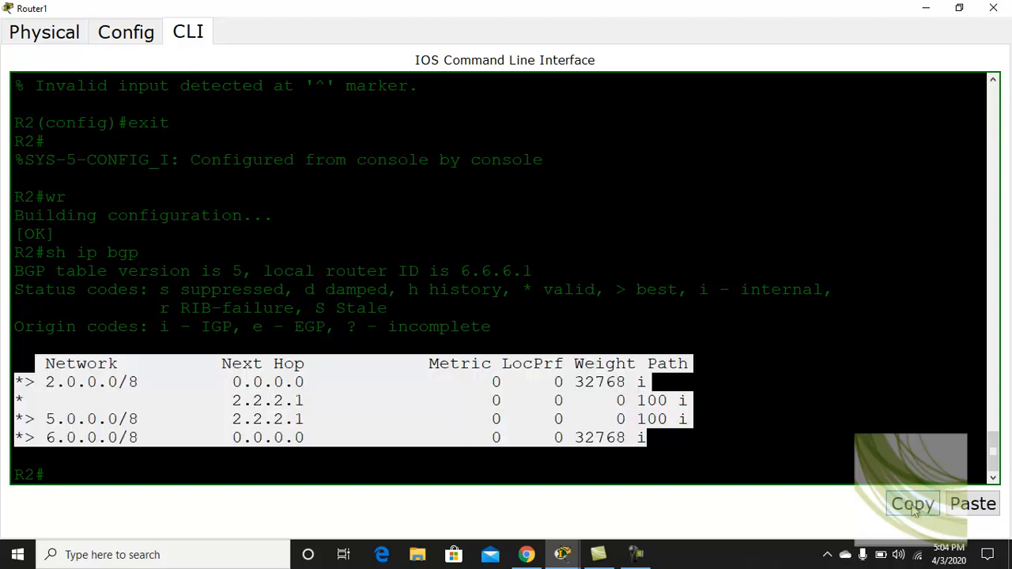
- Paste the copied BGP network table into a new workspace note and place it beside Router1, just below its 6.6.6.1 address label
{"action": "left_click", "coordinate": [925, 8]}
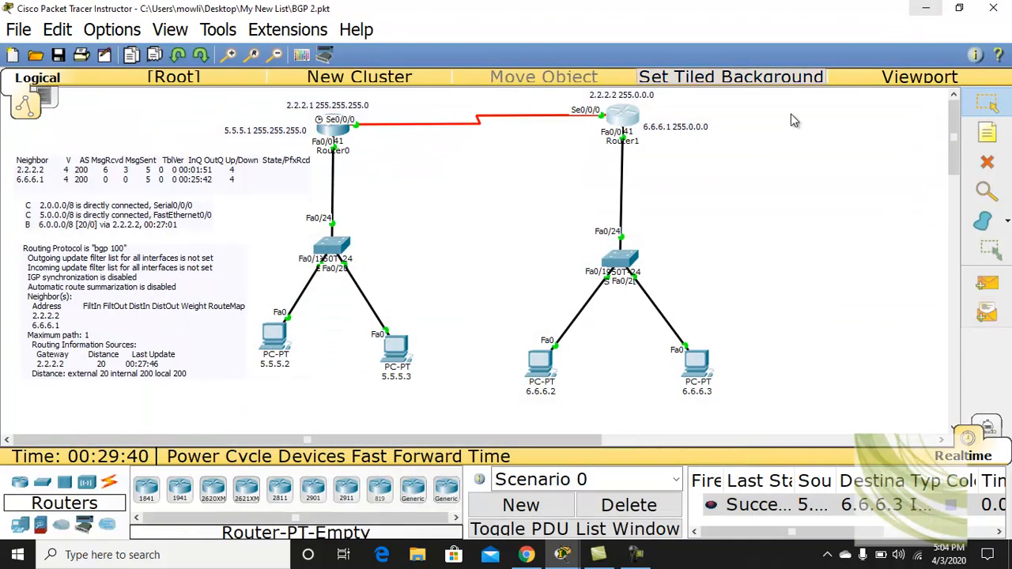
{"action": "left_click", "coordinate": [987, 134]}
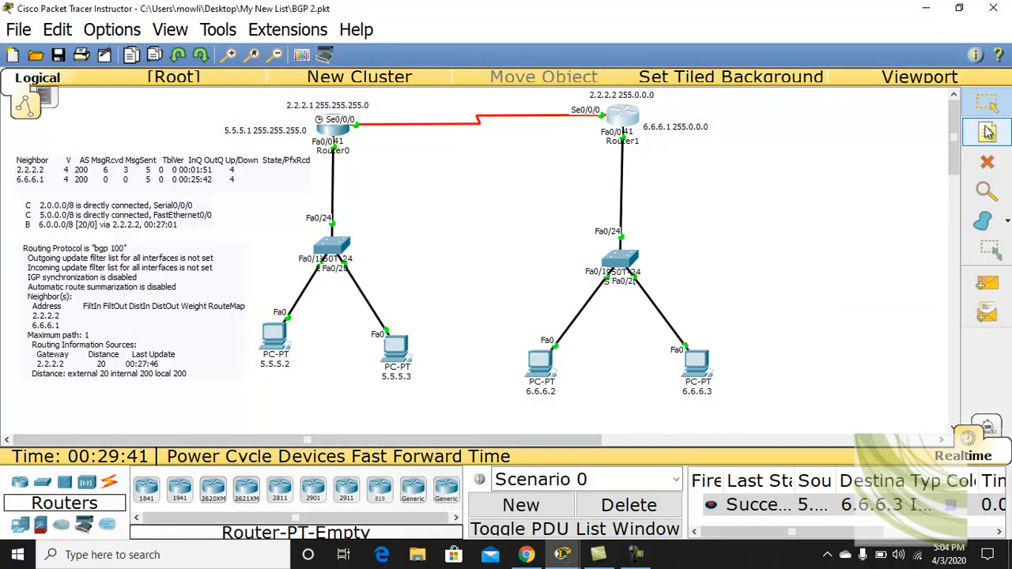
{"action": "left_click", "coordinate": [679, 166]}
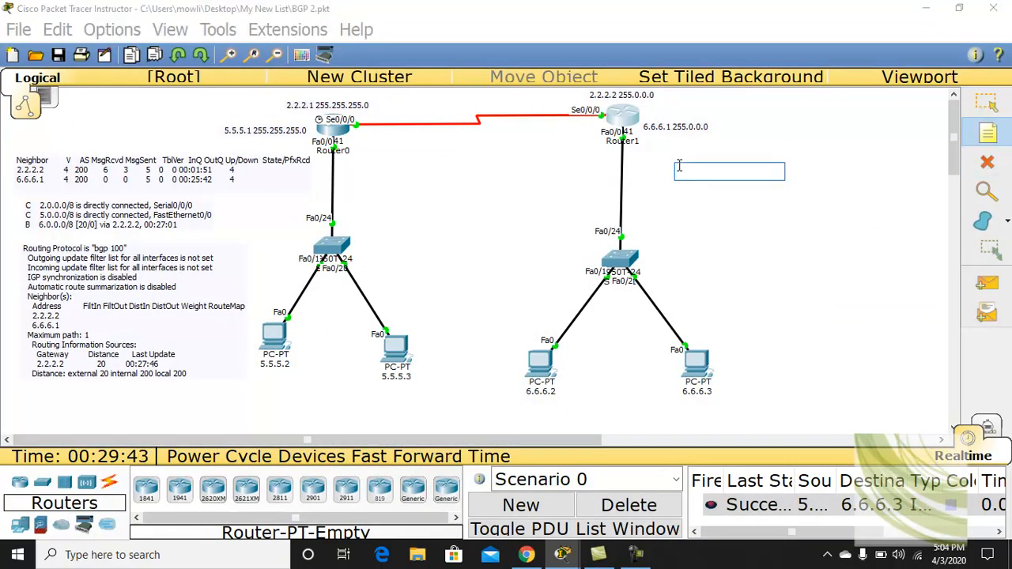
{"action": "key", "text": "ctrl+v"}
{"action": "left_click", "coordinate": [987, 102]}
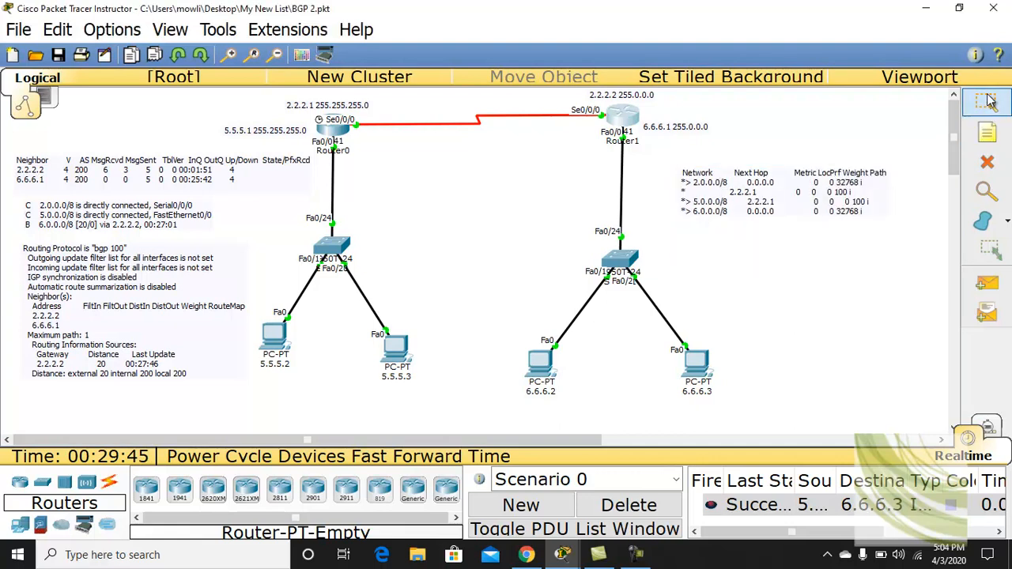
{"action": "left_click_drag", "start_coordinate": [743, 213], "coordinate": [708, 195]}
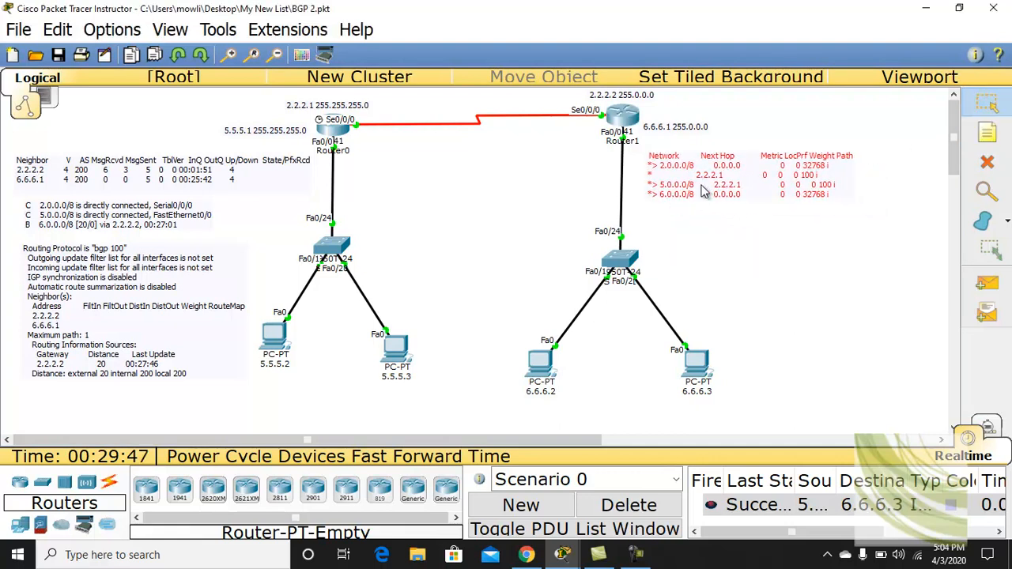
{"action": "left_click_drag", "start_coordinate": [706, 191], "coordinate": [699, 192]}
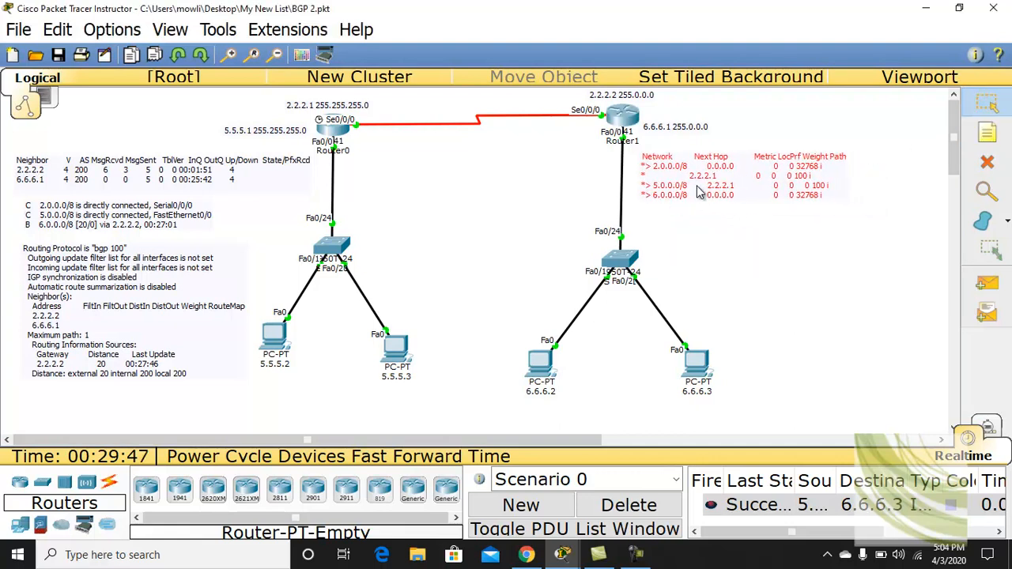
- Display Router0's BGP table in its CLI with the command "sh ip bgp"
{"action": "left_click", "coordinate": [337, 133]}
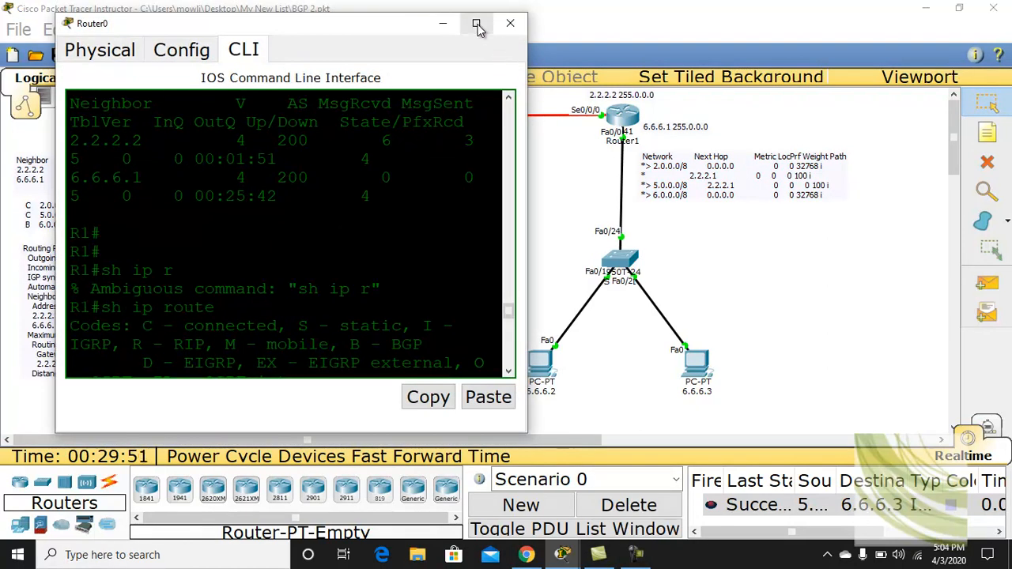
{"action": "left_click", "coordinate": [476, 23]}
{"action": "left_click", "coordinate": [599, 419]}
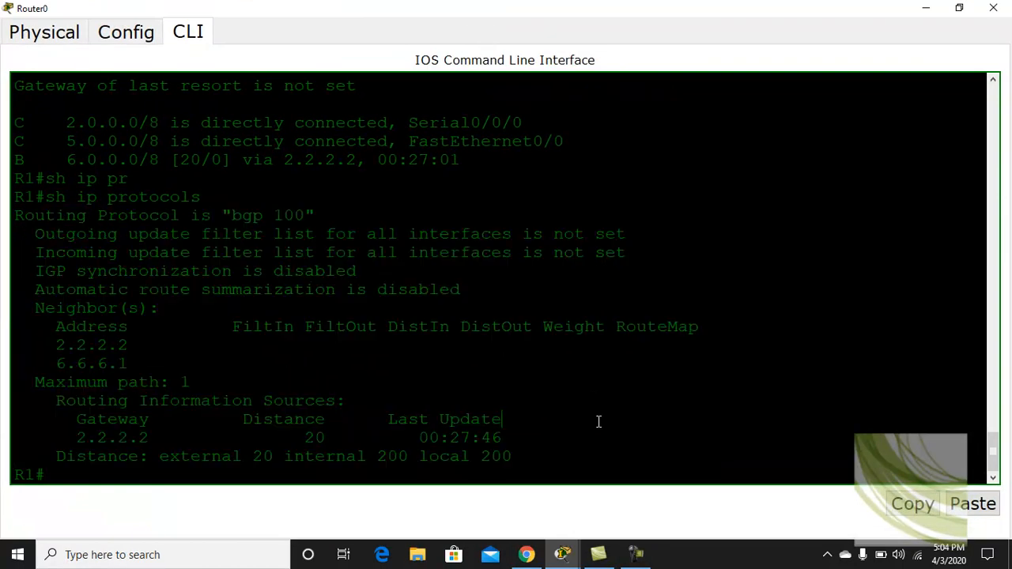
{"action": "key", "text": "Return"}
{"action": "key", "text": "Return"}
{"action": "key", "text": "Return"}
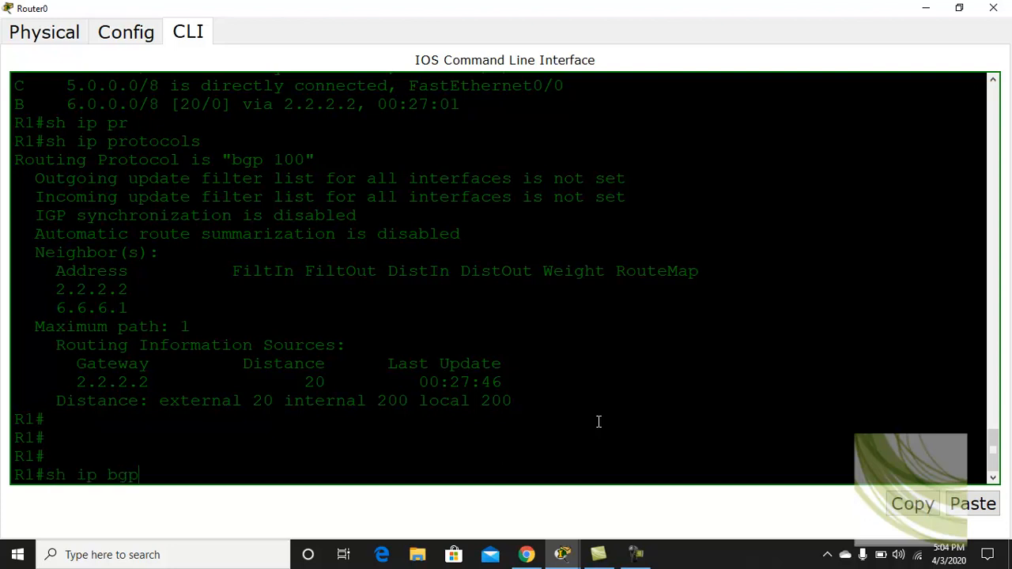
{"action": "type", "text": "sh ip bgp"}
{"action": "key", "text": "Return"}
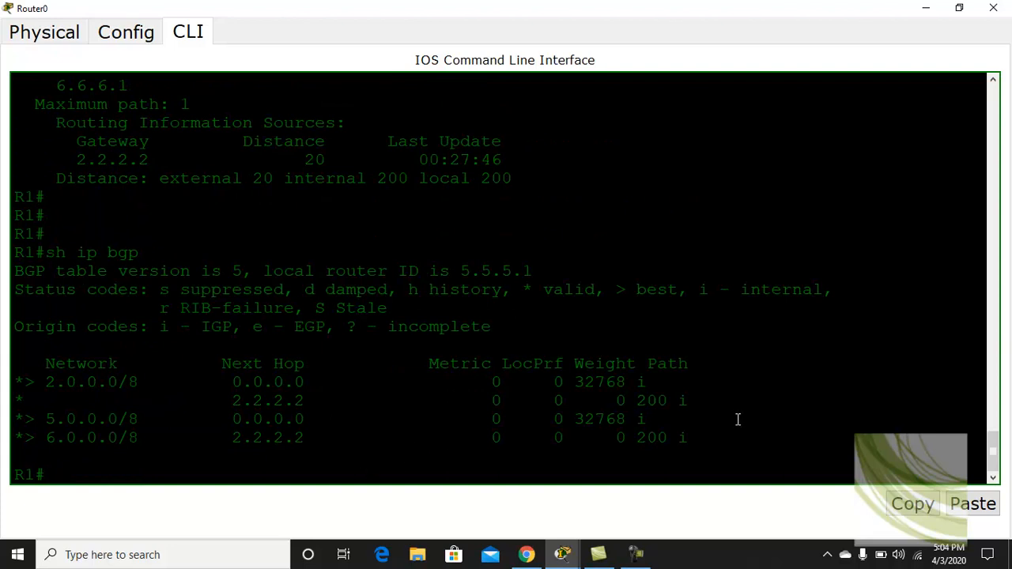
- Copy the network table from Router0's BGP output, and move the protocol and routes notes down to make room on the topology
{"action": "left_click_drag", "start_coordinate": [718, 442], "coordinate": [47, 370]}
{"action": "left_click", "coordinate": [902, 503]}
{"action": "left_click", "coordinate": [928, 11]}
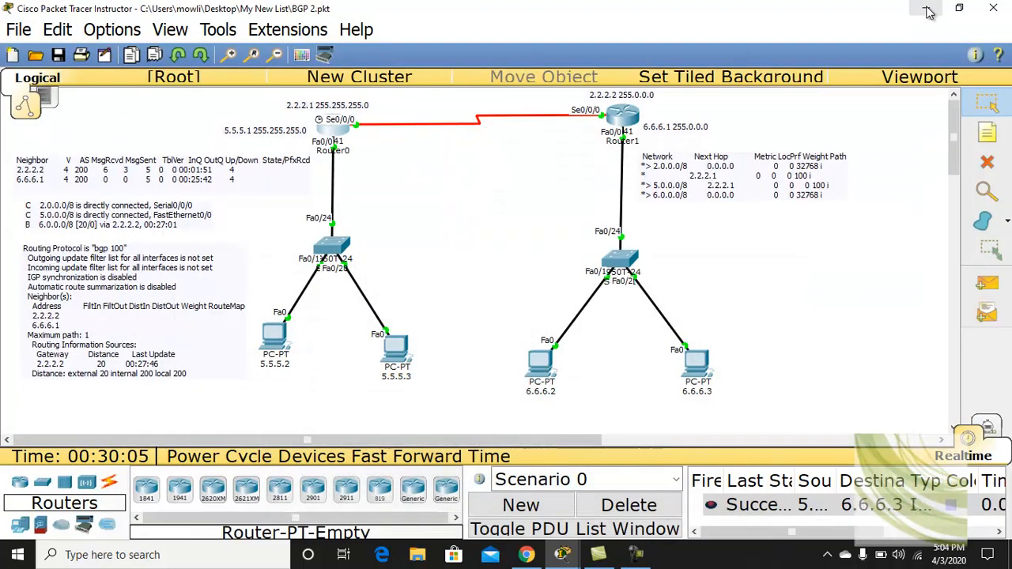
{"action": "left_click_drag", "start_coordinate": [69, 286], "coordinate": [71, 321]}
{"action": "left_click_drag", "start_coordinate": [77, 229], "coordinate": [79, 265]}
{"action": "left_click", "coordinate": [82, 213]}
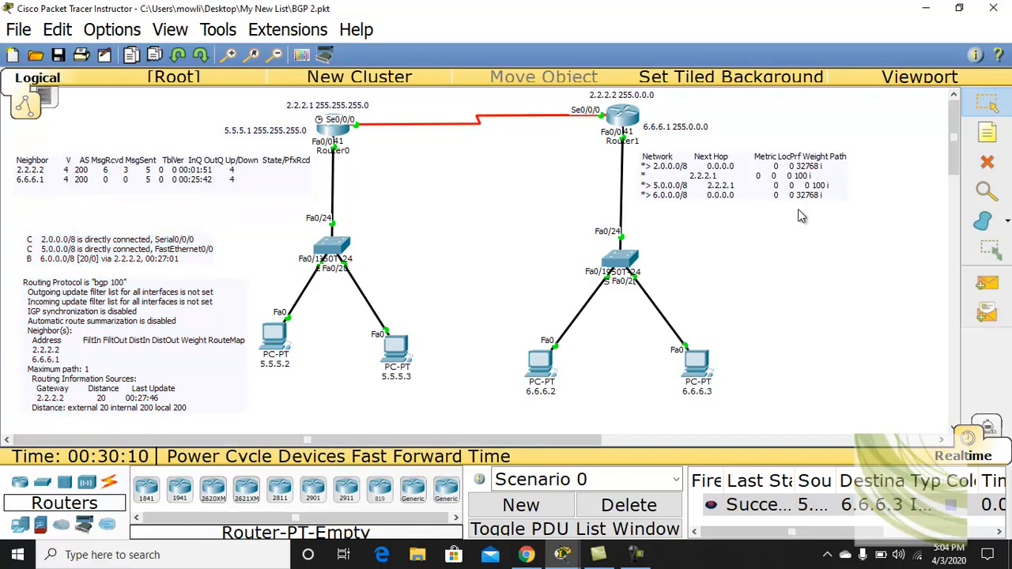
- Paste Router0's BGP network table into a new workspace note below the neighbor note
{"action": "left_click", "coordinate": [988, 136]}
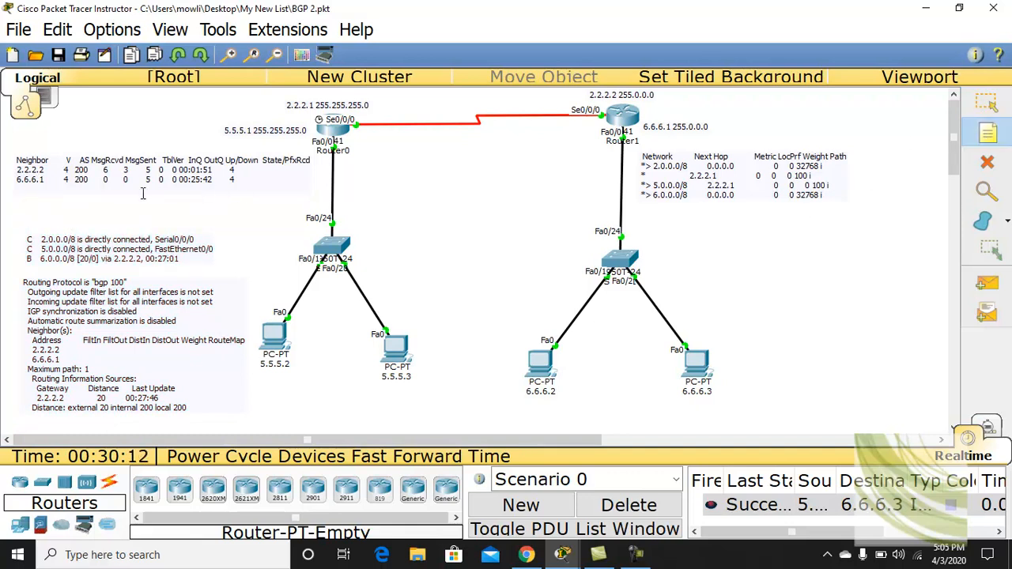
{"action": "left_click", "coordinate": [76, 214]}
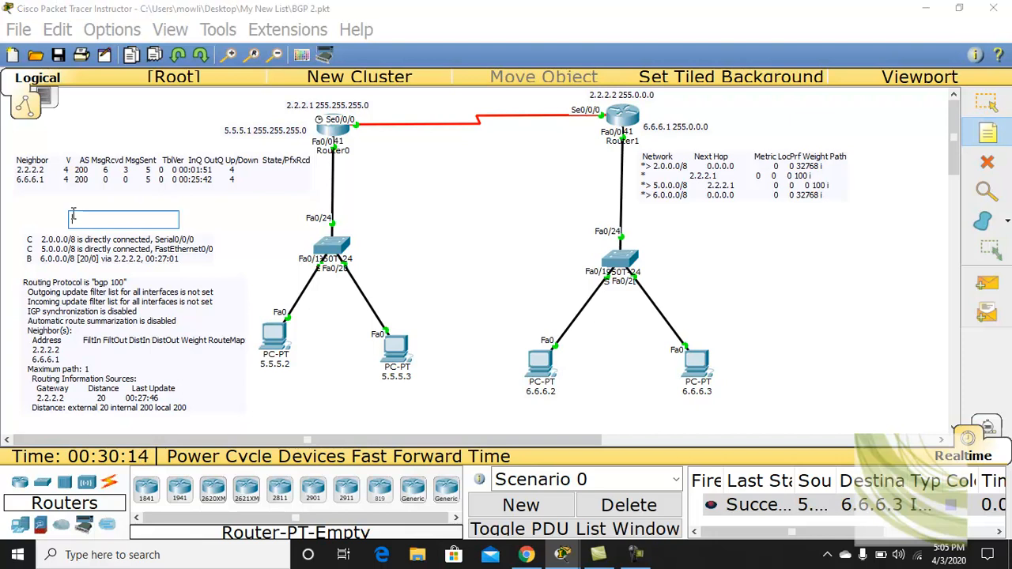
{"action": "key", "text": "ctrl+v"}
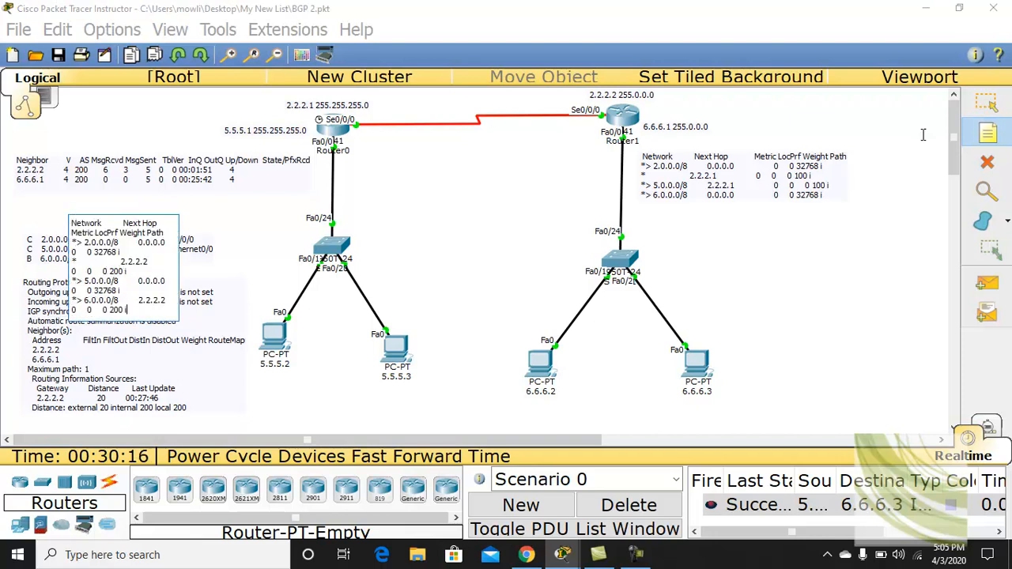
{"action": "left_click", "coordinate": [986, 103]}
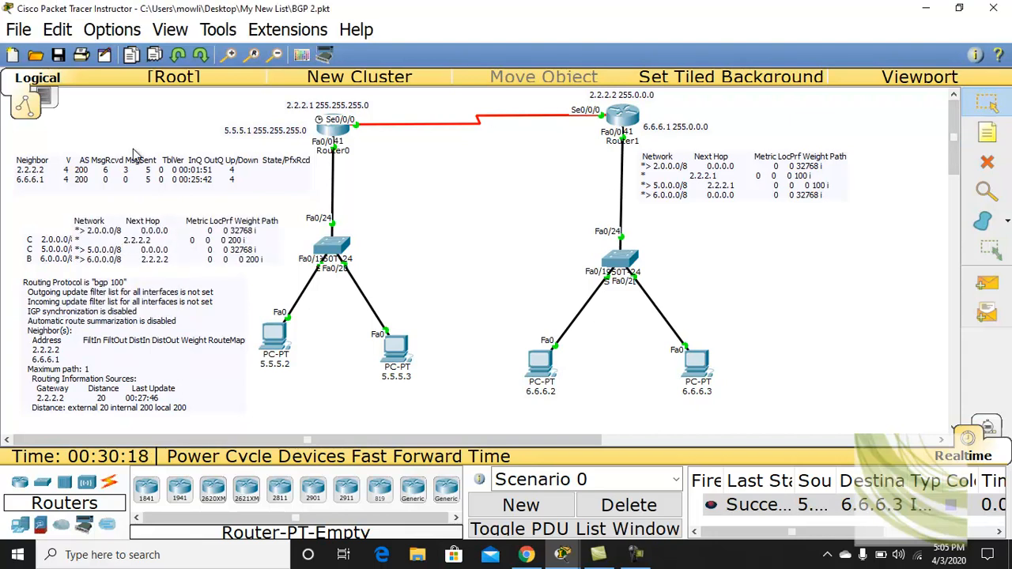
- Stack Router0's neighbor, routes and network notes without overlap, and shift Router1's address label and network note slightly up
{"action": "left_click_drag", "start_coordinate": [141, 175], "coordinate": [134, 161]}
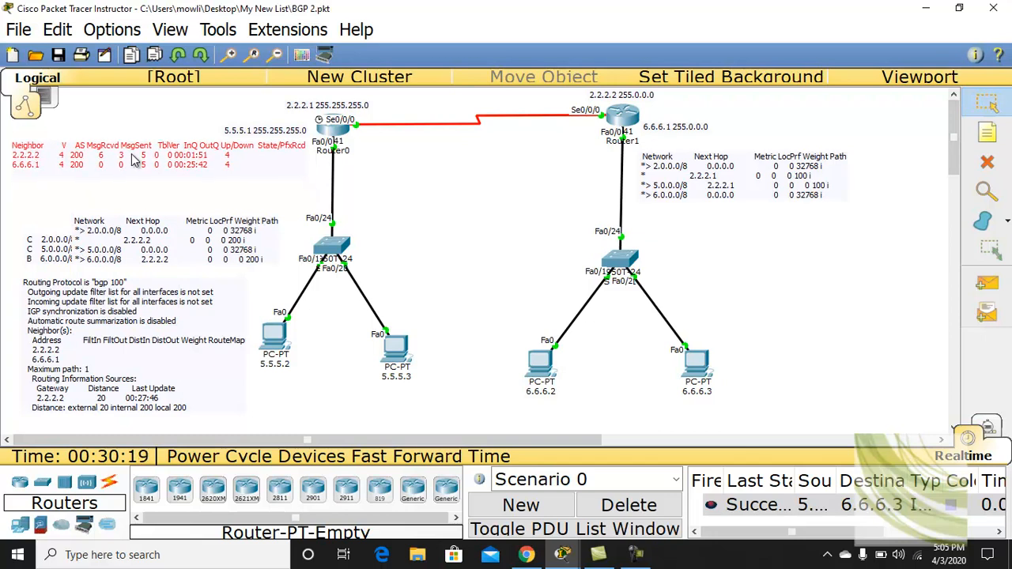
{"action": "left_click_drag", "start_coordinate": [239, 132], "coordinate": [223, 151]}
{"action": "left_click_drag", "start_coordinate": [184, 243], "coordinate": [192, 181]}
{"action": "left_click_drag", "start_coordinate": [204, 235], "coordinate": [159, 231]}
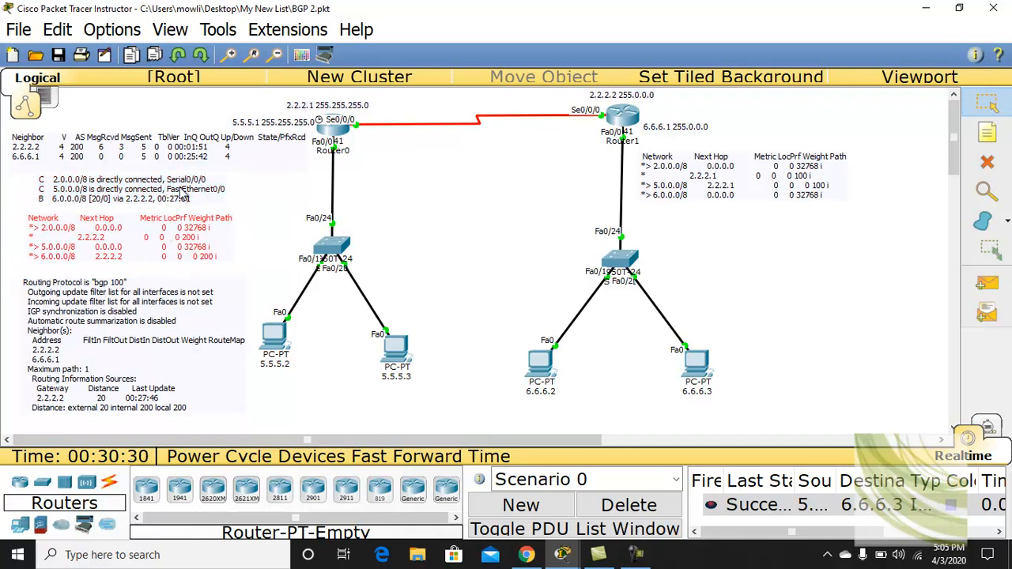
{"action": "left_click", "coordinate": [704, 268]}
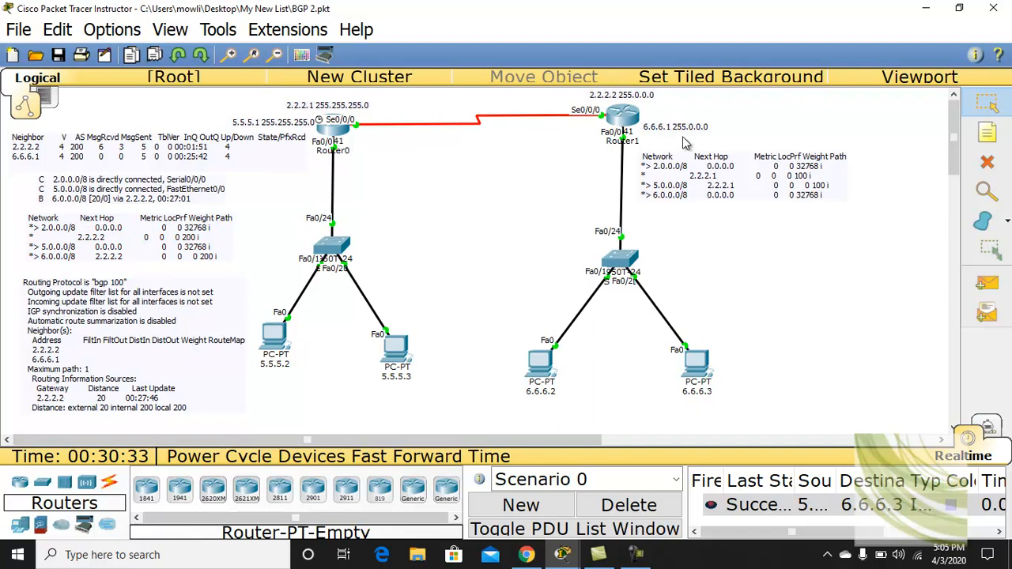
{"action": "left_click_drag", "start_coordinate": [694, 128], "coordinate": [694, 117]}
{"action": "left_click_drag", "start_coordinate": [696, 158], "coordinate": [700, 136]}
- Display Router1's BGP summary in its CLI with the command "sh ip bgp s"
{"action": "left_click", "coordinate": [625, 117]}
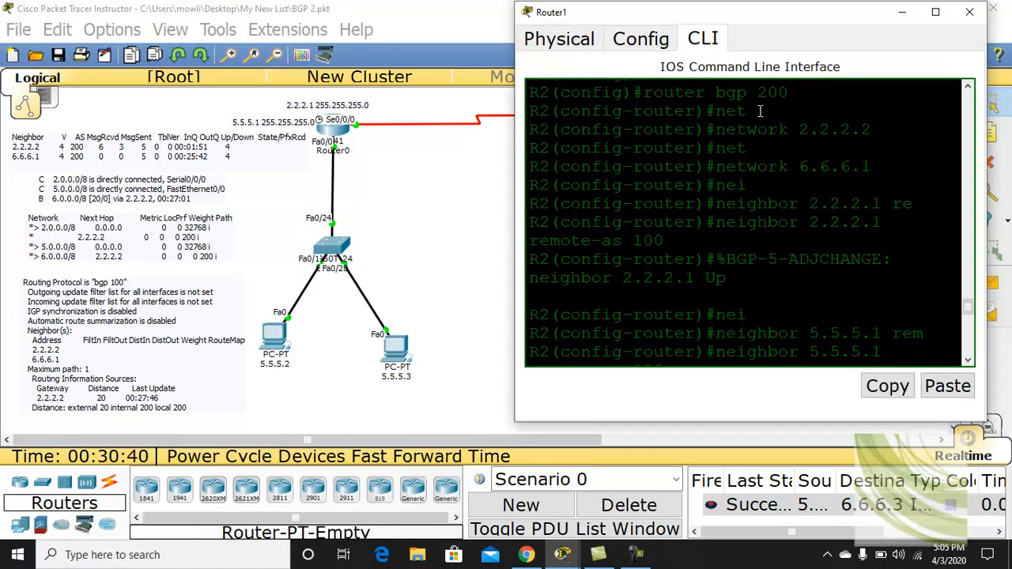
{"action": "left_click_drag", "start_coordinate": [970, 310], "coordinate": [971, 364]}
{"action": "left_click", "coordinate": [935, 12]}
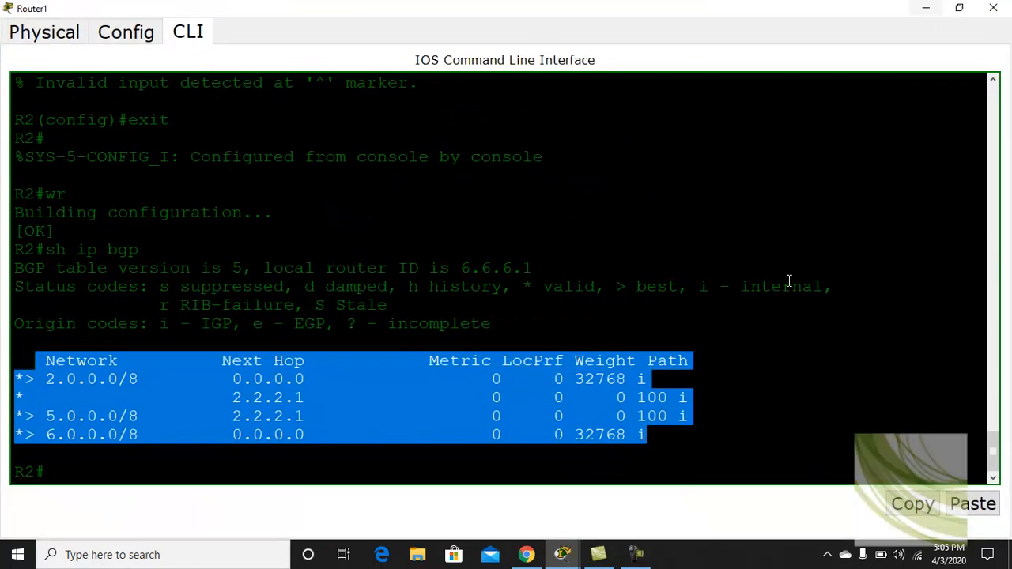
{"action": "left_click", "coordinate": [722, 451]}
{"action": "key", "text": "Return"}
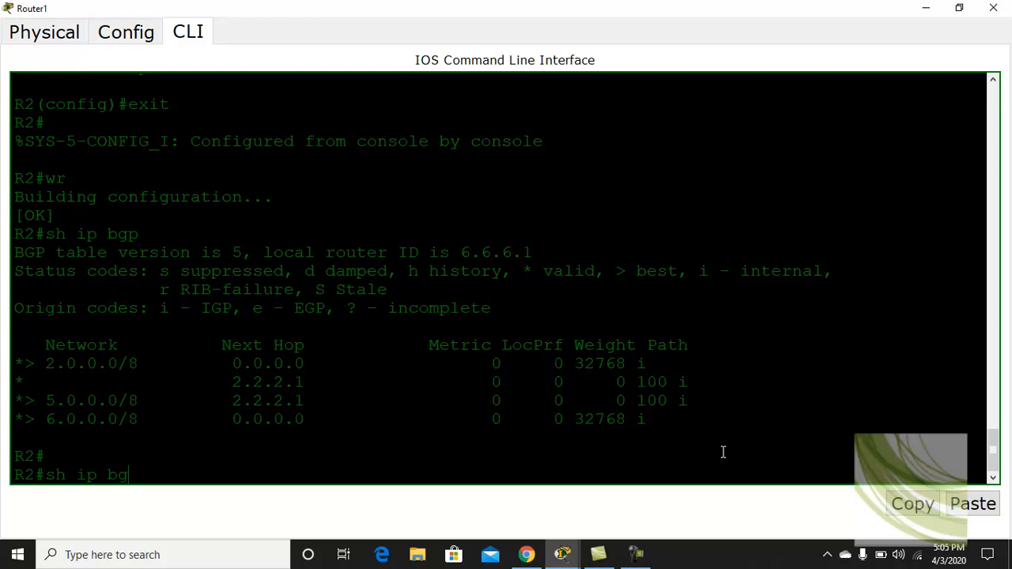
{"action": "key", "text": "Return"}
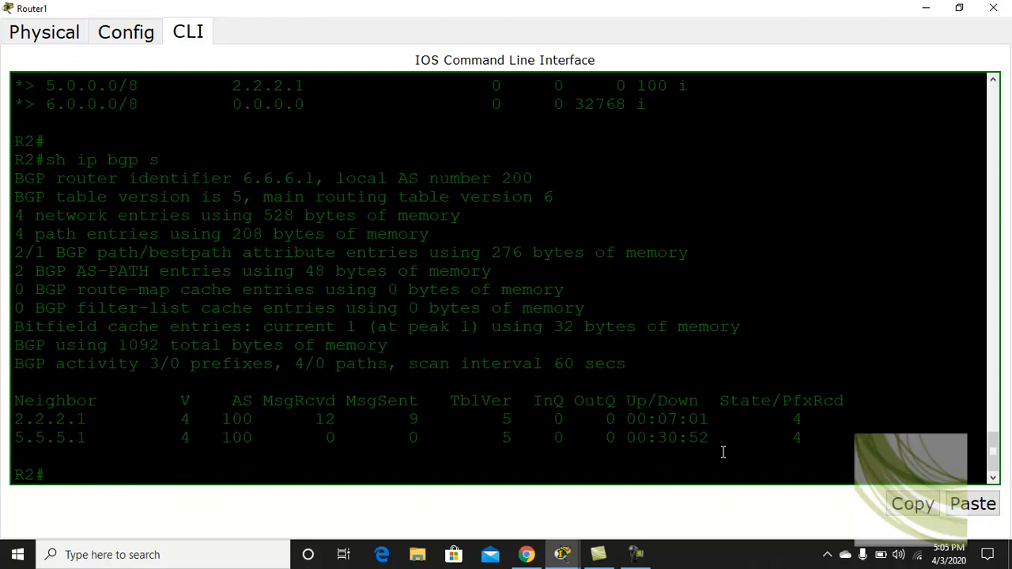
- Copy the neighbor table from Router1's BGP summary into a new workspace note placed just below its network note
{"action": "left_click_drag", "start_coordinate": [824, 455], "coordinate": [8, 402]}
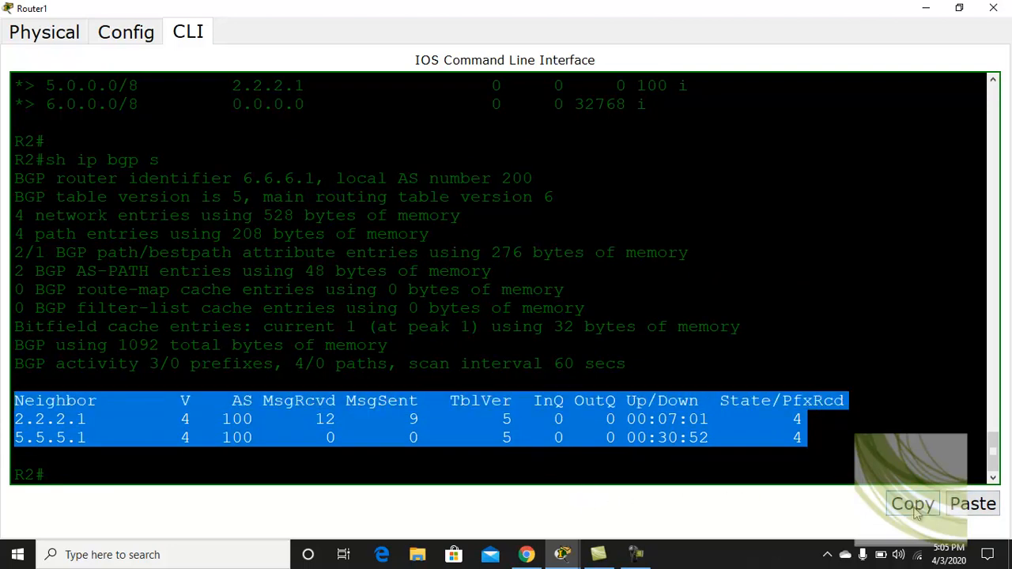
{"action": "left_click", "coordinate": [925, 8]}
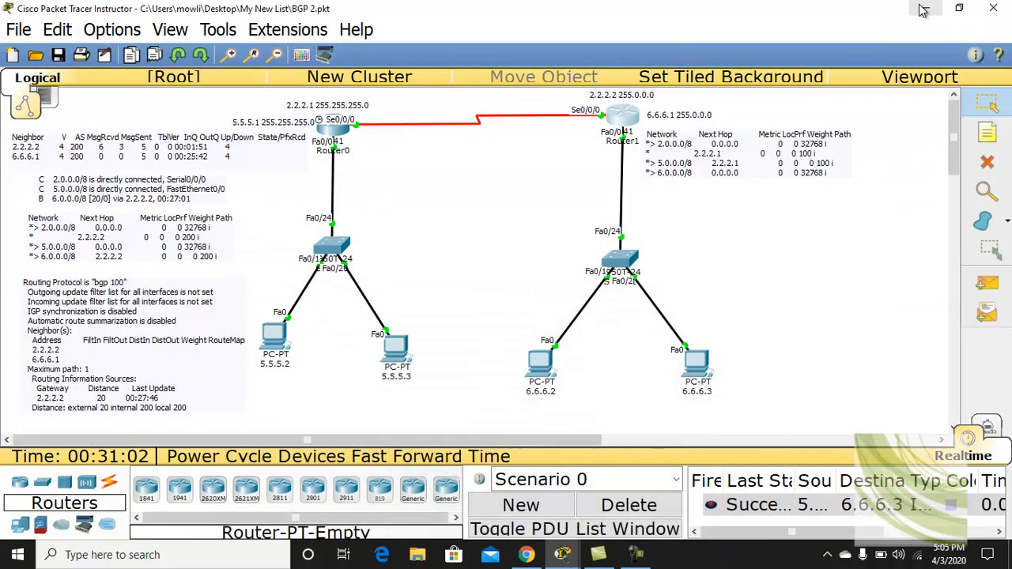
{"action": "left_click", "coordinate": [988, 135]}
{"action": "left_click", "coordinate": [658, 201]}
{"action": "key", "text": "ctrl+v"}
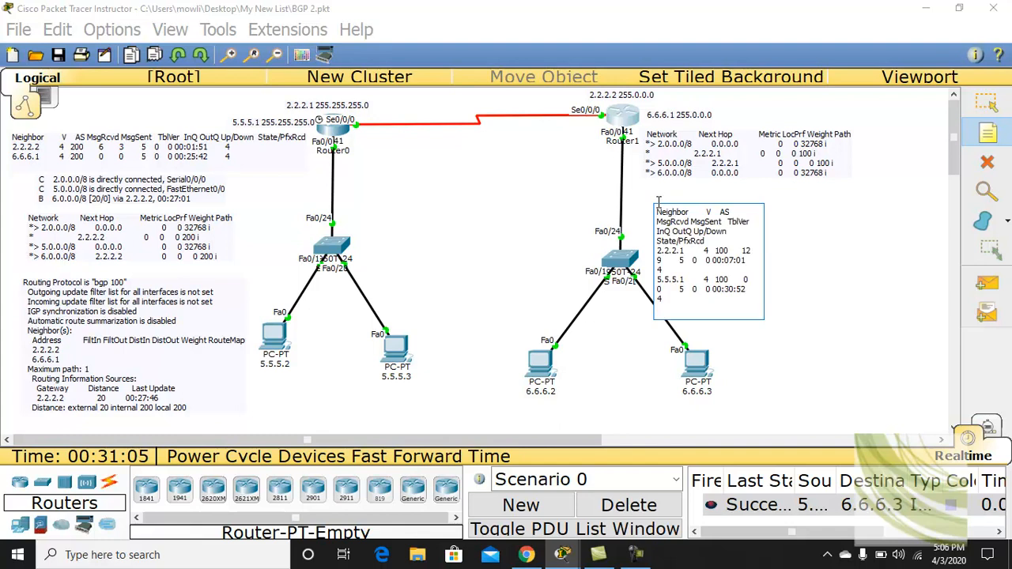
{"action": "left_click", "coordinate": [987, 103]}
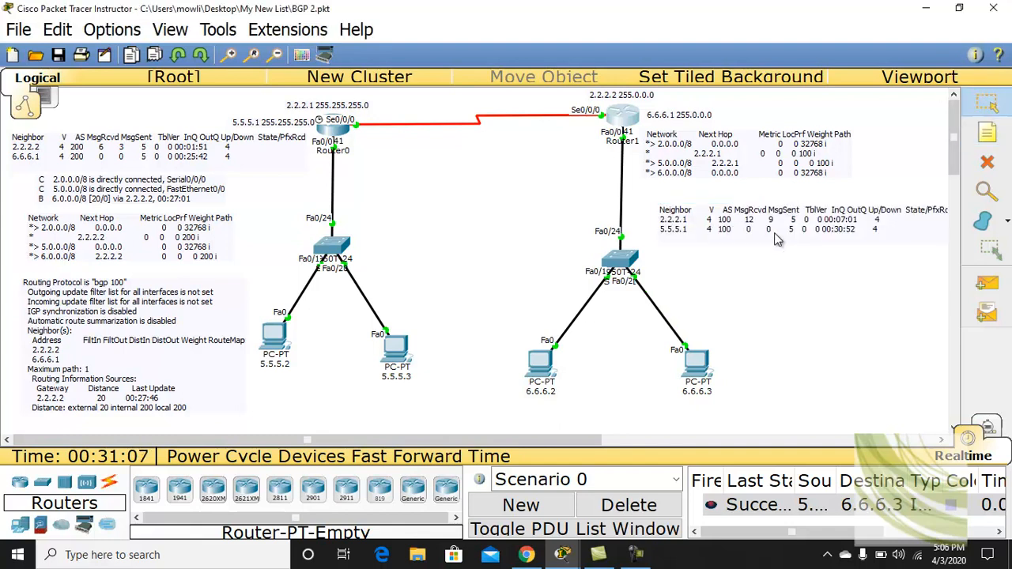
{"action": "left_click_drag", "start_coordinate": [746, 229], "coordinate": [745, 213]}
- Move Router1 and its switch toward the centre, bring PCs 6.6.6.2 and 6.6.6.3 closer together below it, and raise PC 5.5.5.3
{"action": "left_click_drag", "start_coordinate": [630, 117], "coordinate": [598, 128]}
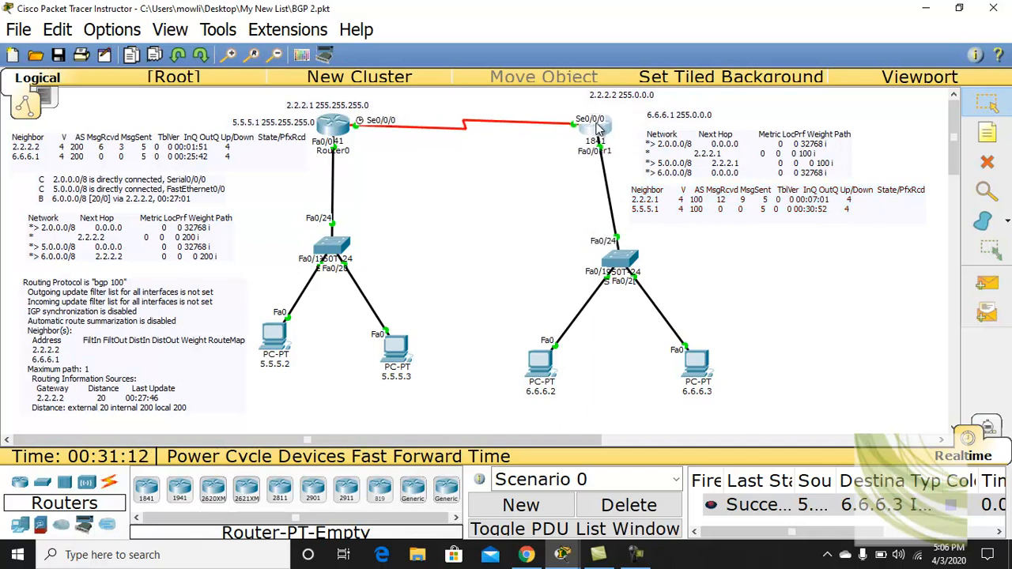
{"action": "mouse_move", "coordinate": [625, 260]}
{"action": "left_mouse_down"}
{"action": "mouse_move", "coordinate": [589, 265]}
{"action": "mouse_move", "coordinate": [607, 260]}
{"action": "left_mouse_up"}
{"action": "left_click_drag", "start_coordinate": [548, 365], "coordinate": [535, 362]}
{"action": "left_click_drag", "start_coordinate": [701, 372], "coordinate": [683, 356]}
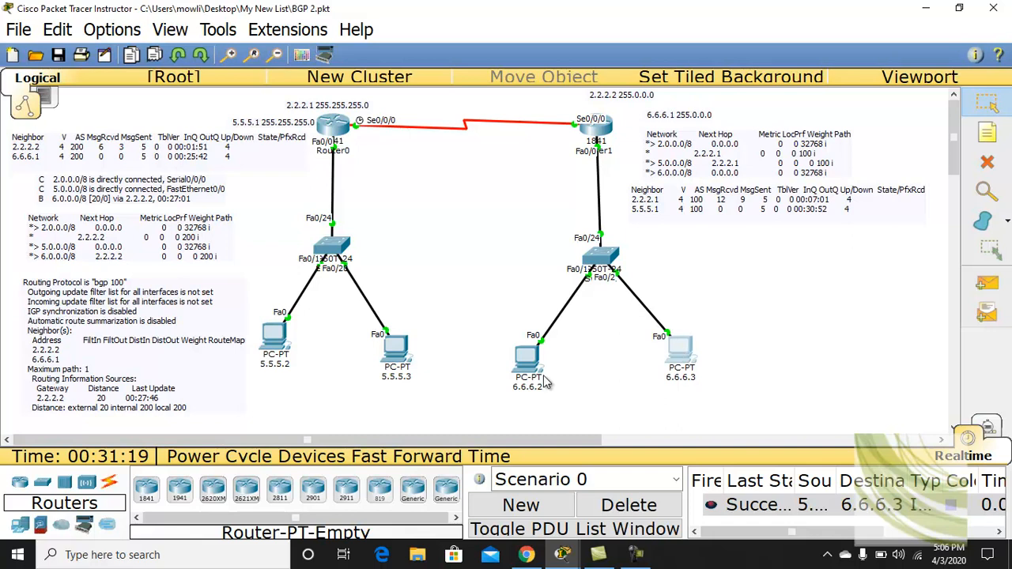
{"action": "left_click_drag", "start_coordinate": [397, 352], "coordinate": [393, 339]}
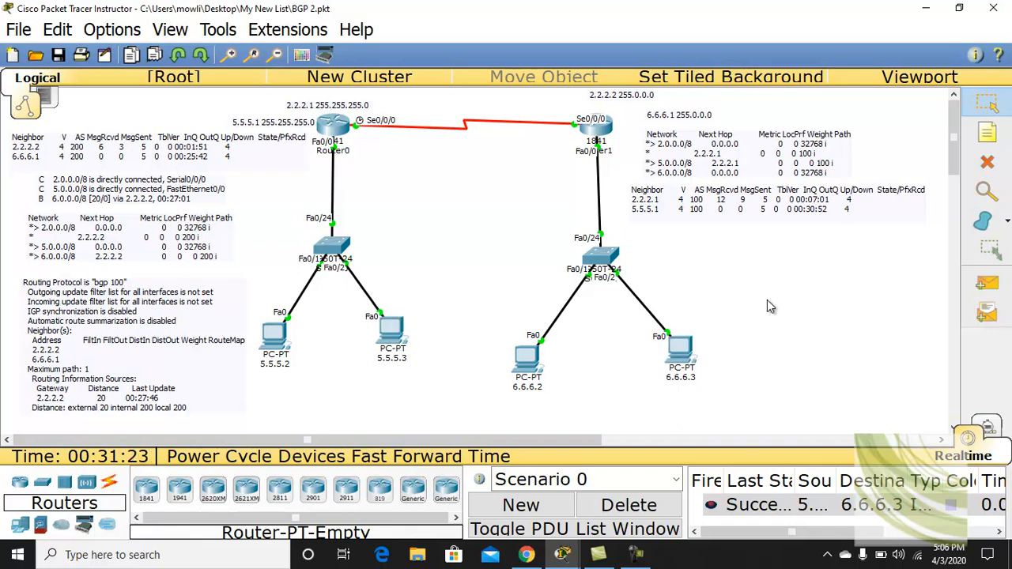
{"action": "left_click_drag", "start_coordinate": [685, 356], "coordinate": [645, 335]}
{"action": "left_click_drag", "start_coordinate": [528, 355], "coordinate": [559, 328]}
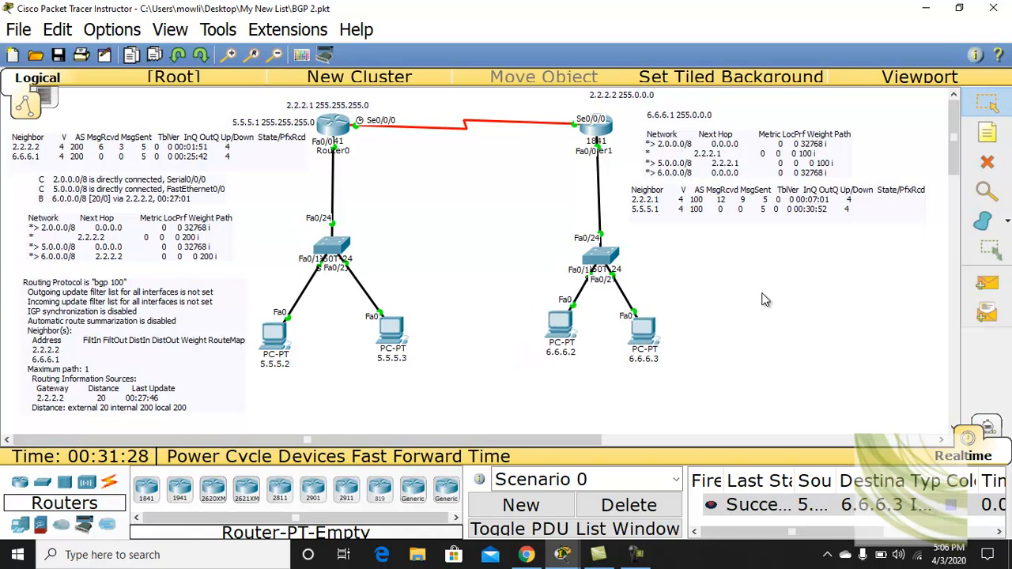
- Display Router1's routing table in its CLI with the command "sh ip route"
{"action": "left_click", "coordinate": [598, 138]}
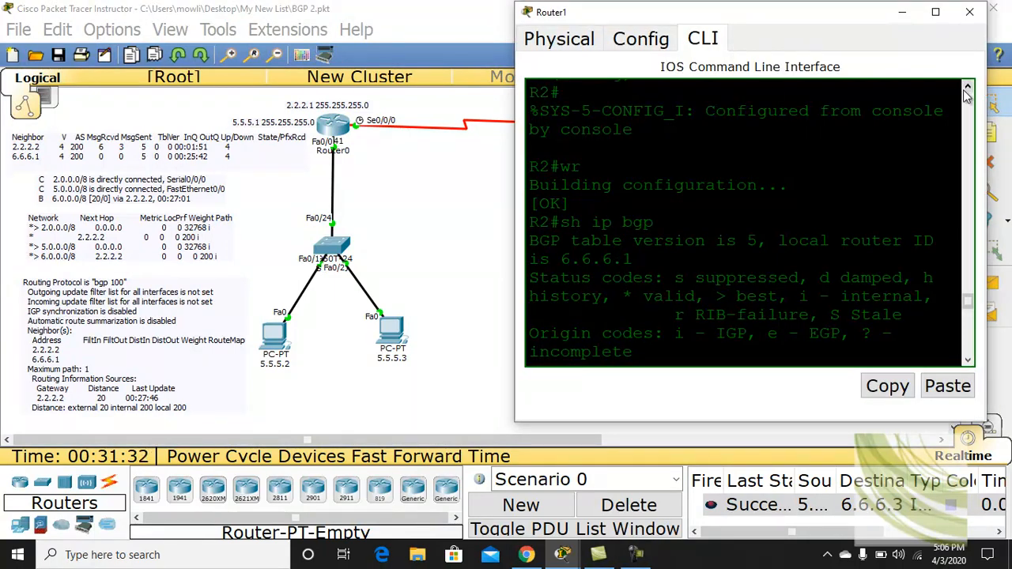
{"action": "left_click", "coordinate": [935, 12]}
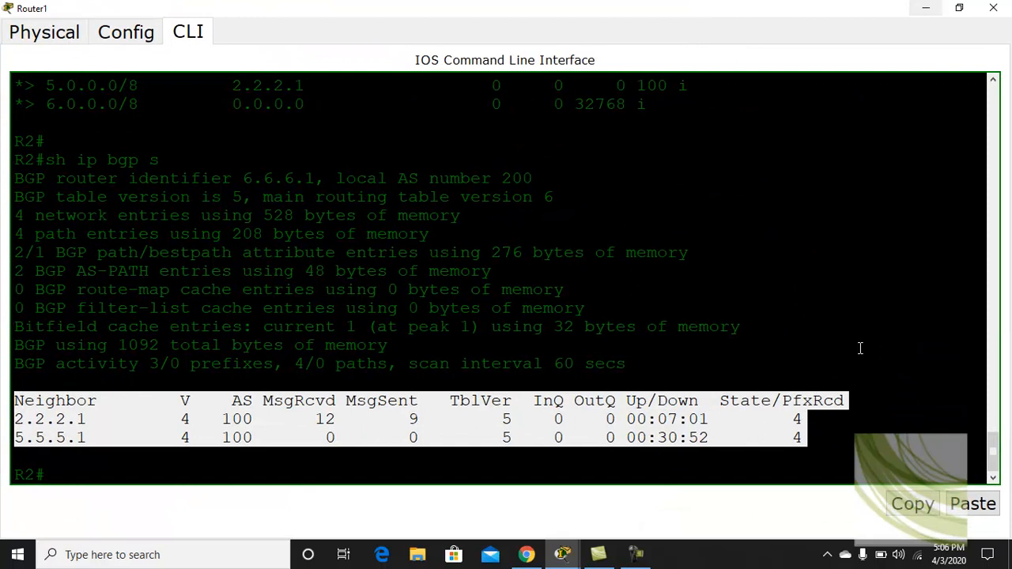
{"action": "double_click", "coordinate": [864, 406]}
{"action": "key", "text": "Return"}
{"action": "type", "text": "sh ip"}
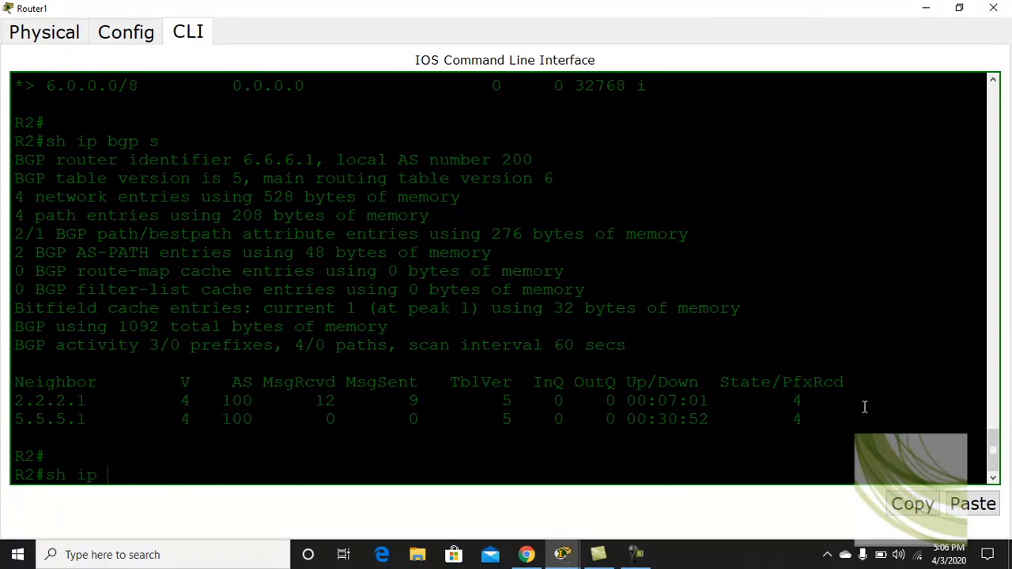
{"action": "type", "text": " route"}
{"action": "key", "text": "Return"}
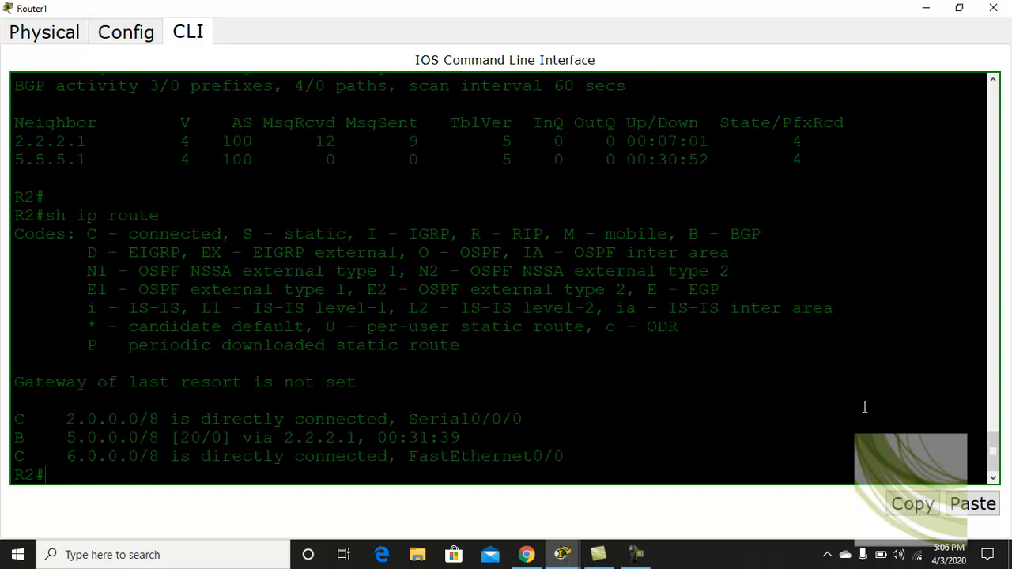
- Copy the 2.0.0.0/8, 5.0.0.0/8 and 6.0.0.0/8 route entries from Router1's routing table and return to the workspace
{"action": "left_click_drag", "start_coordinate": [463, 437], "coordinate": [14, 439]}
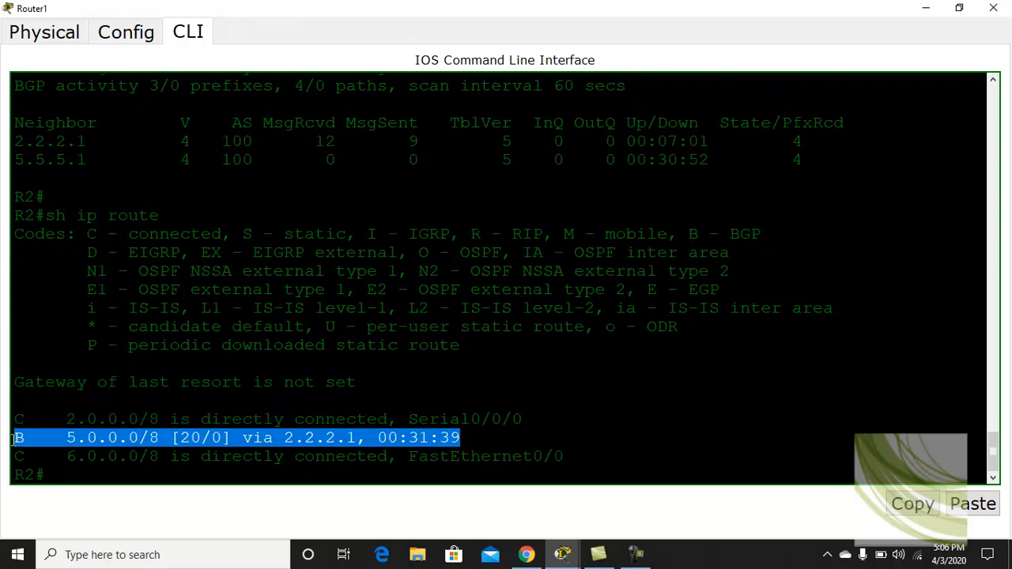
{"action": "left_click_drag", "start_coordinate": [581, 471], "coordinate": [454, 402]}
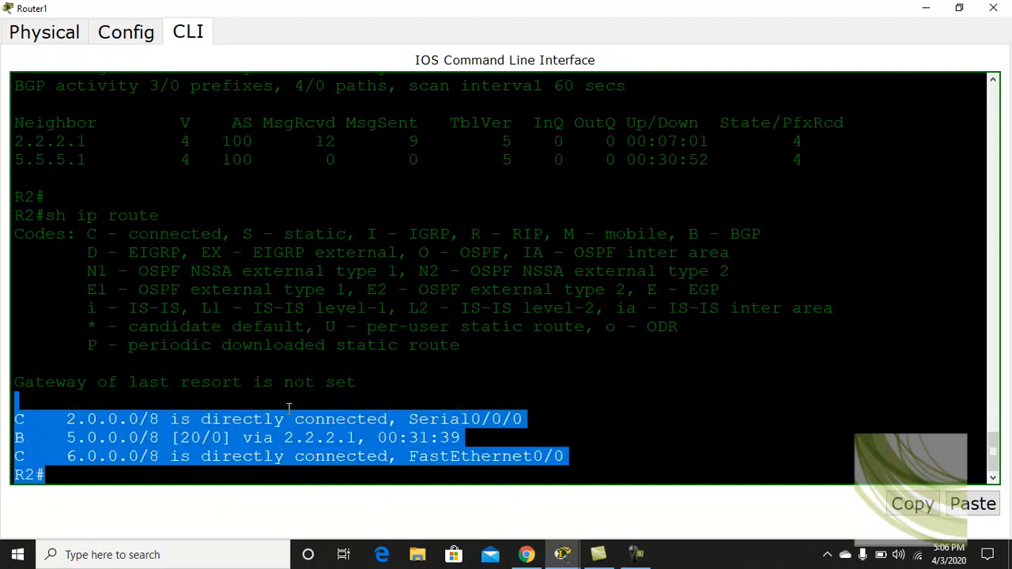
{"action": "left_click", "coordinate": [345, 484]}
{"action": "left_click_drag", "start_coordinate": [566, 459], "coordinate": [385, 401]}
{"action": "key", "text": "ctrl+c"}
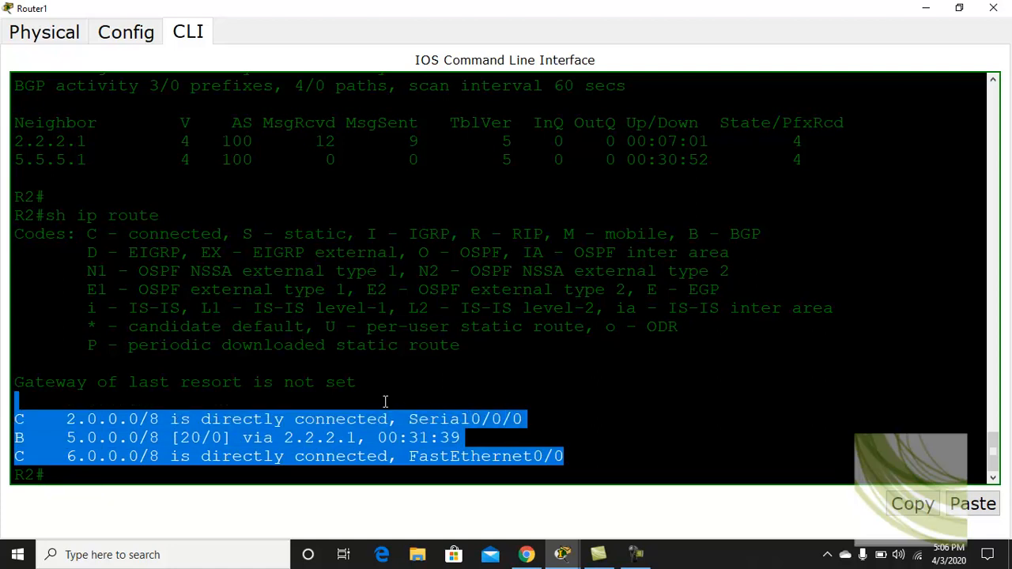
{"action": "left_click", "coordinate": [922, 510]}
{"action": "left_click", "coordinate": [926, 8]}
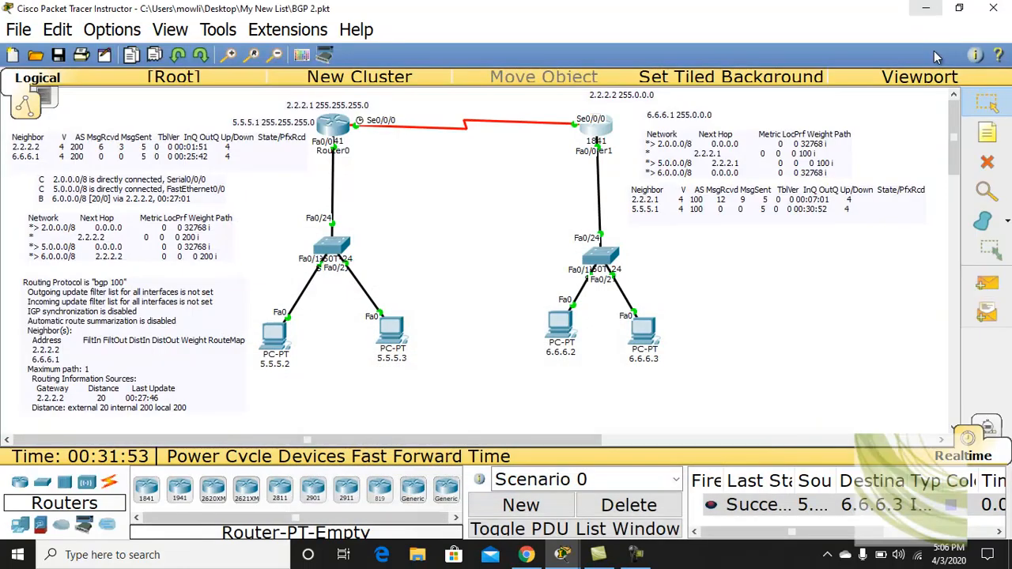
- Paste the copied routes into a new workspace note and place it just below Router1's neighbor note
{"action": "left_click", "coordinate": [985, 135]}
{"action": "left_click", "coordinate": [719, 232]}
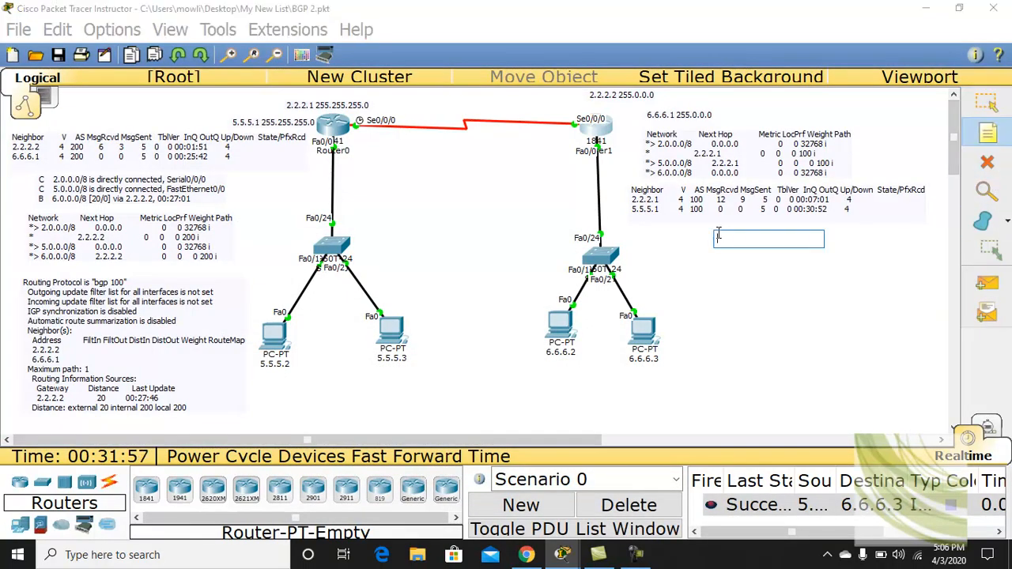
{"action": "key", "text": "ctrl+v"}
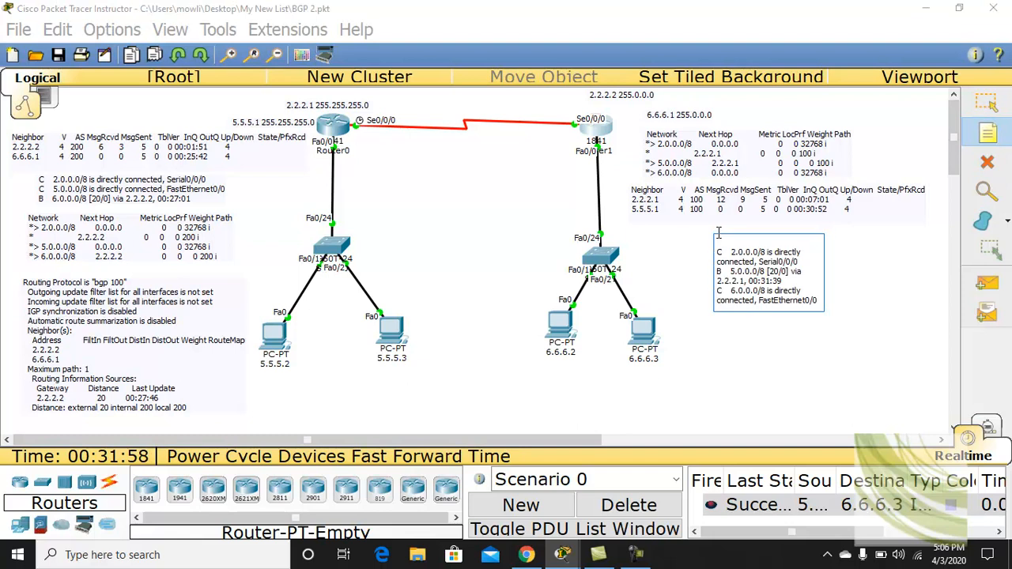
{"action": "left_click", "coordinate": [987, 108]}
{"action": "left_click_drag", "start_coordinate": [771, 257], "coordinate": [684, 248]}
{"action": "left_click", "coordinate": [799, 287]}
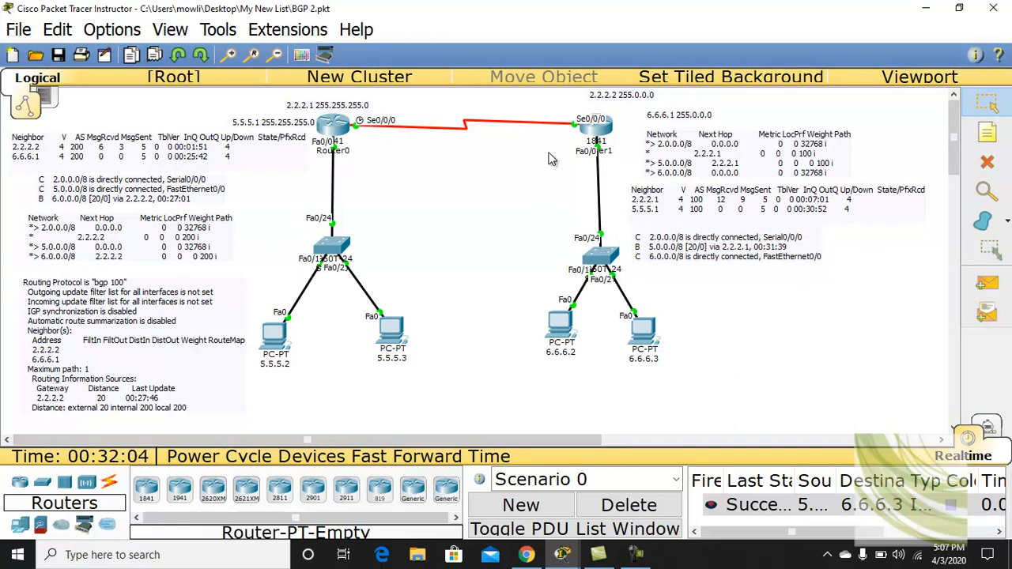
- Display Router1's routing protocol details in its CLI with the command "sh ip protocols"
{"action": "left_click", "coordinate": [604, 135]}
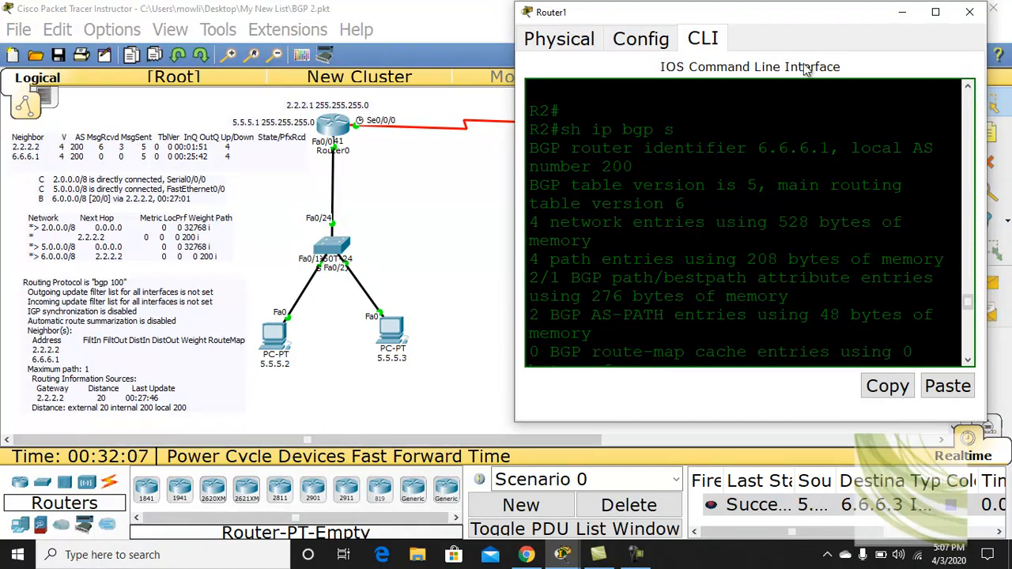
{"action": "left_click", "coordinate": [935, 12]}
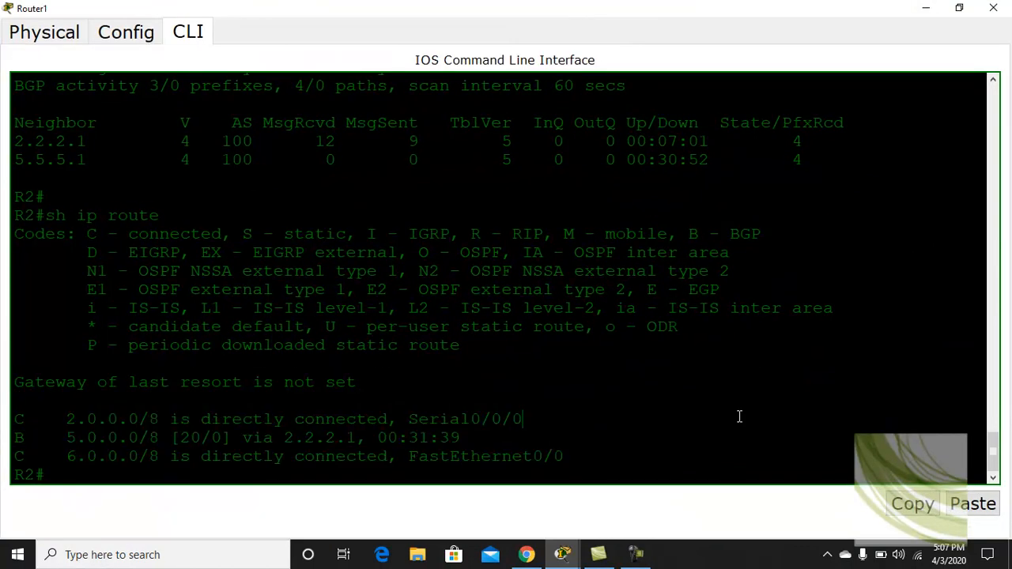
{"action": "key", "text": "Return"}
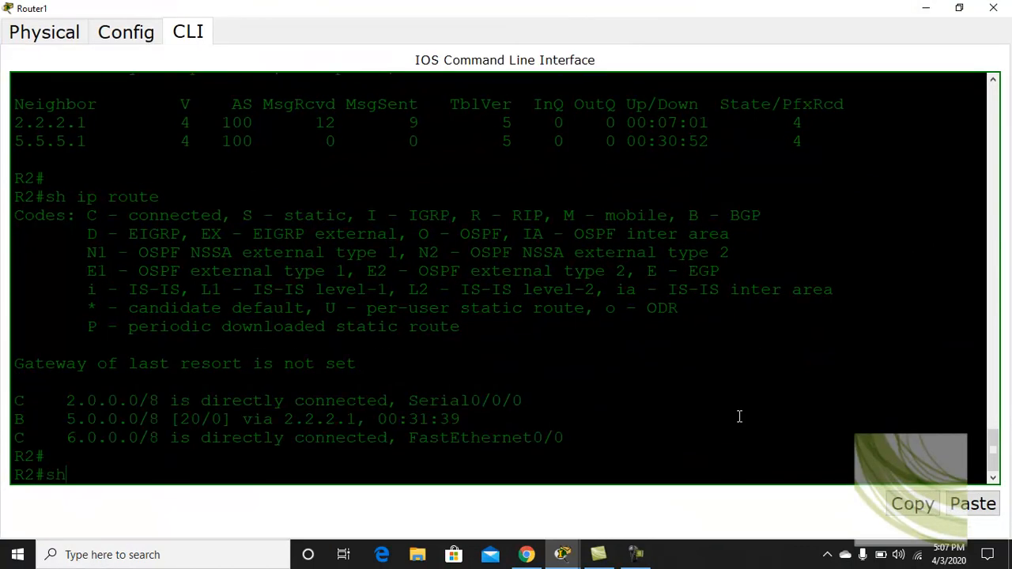
{"action": "key", "text": "Up"}
{"action": "key", "text": "Tab"}
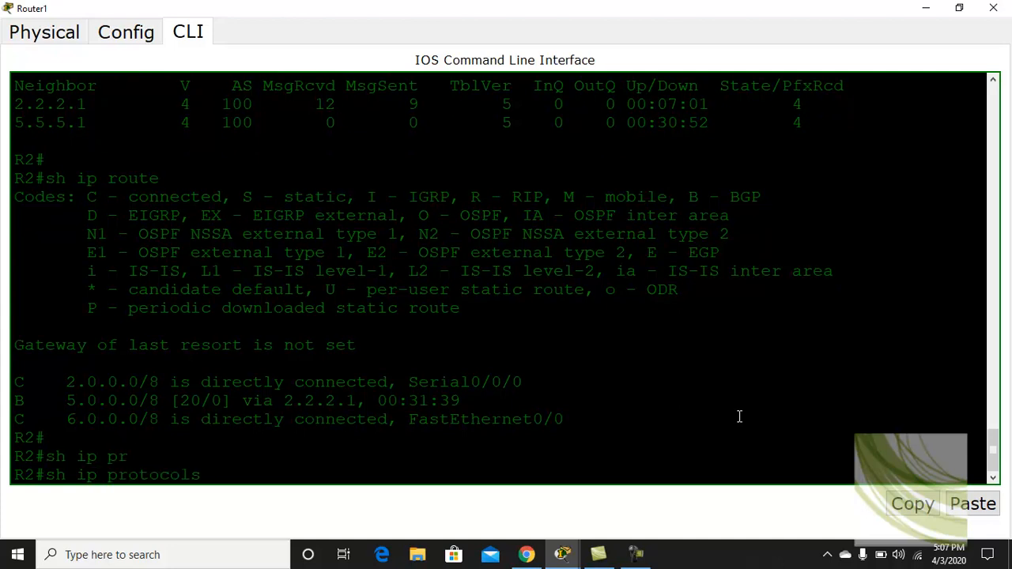
{"action": "key", "text": "Return"}
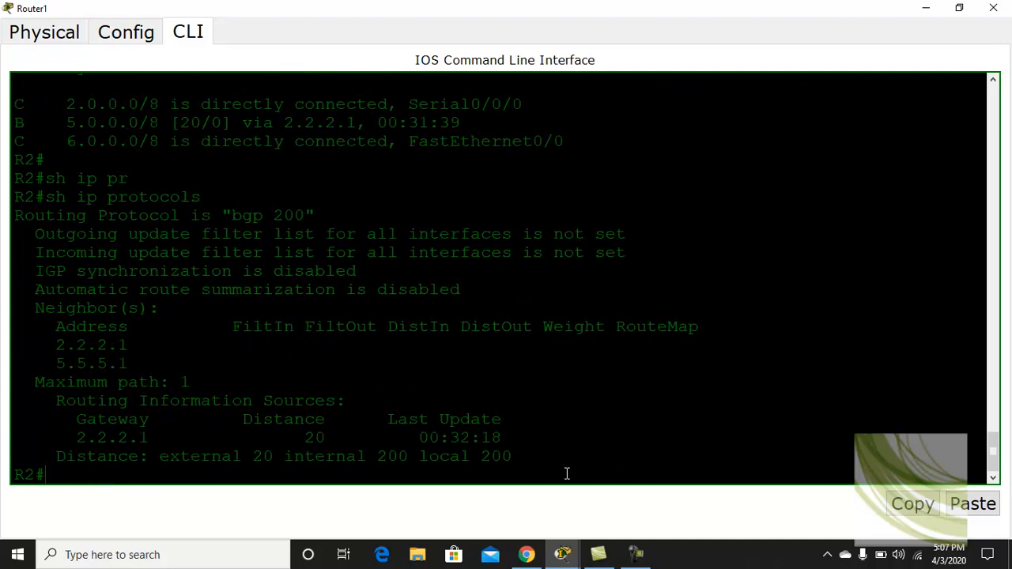
- Copy Router1's full "bgp 200" protocol output into a new workspace note and place it just below its routes note
{"action": "left_click_drag", "start_coordinate": [536, 474], "coordinate": [342, 399]}
{"action": "left_click", "coordinate": [507, 437]}
{"action": "left_click_drag", "start_coordinate": [528, 456], "coordinate": [5, 209]}
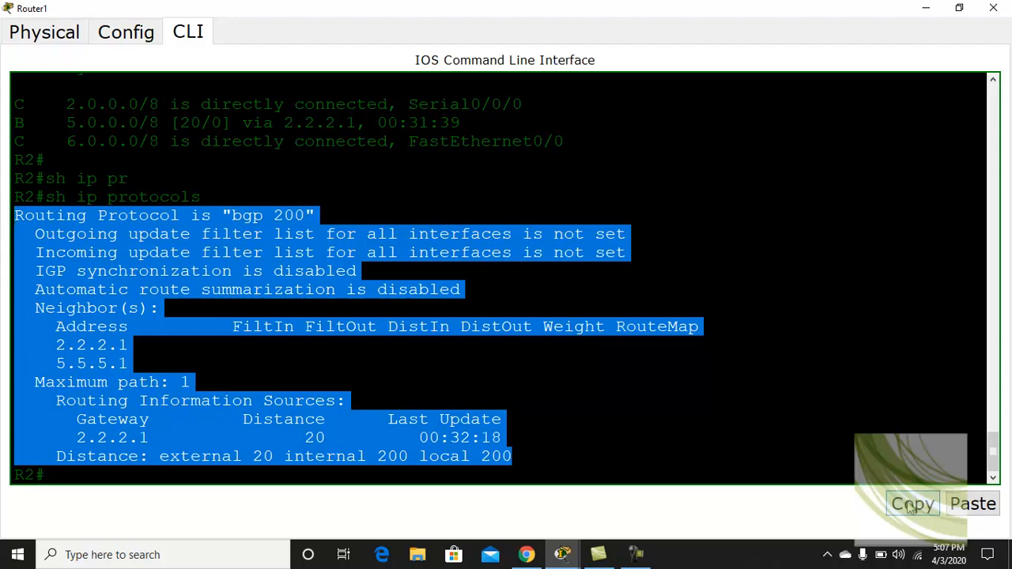
{"action": "left_click", "coordinate": [923, 8]}
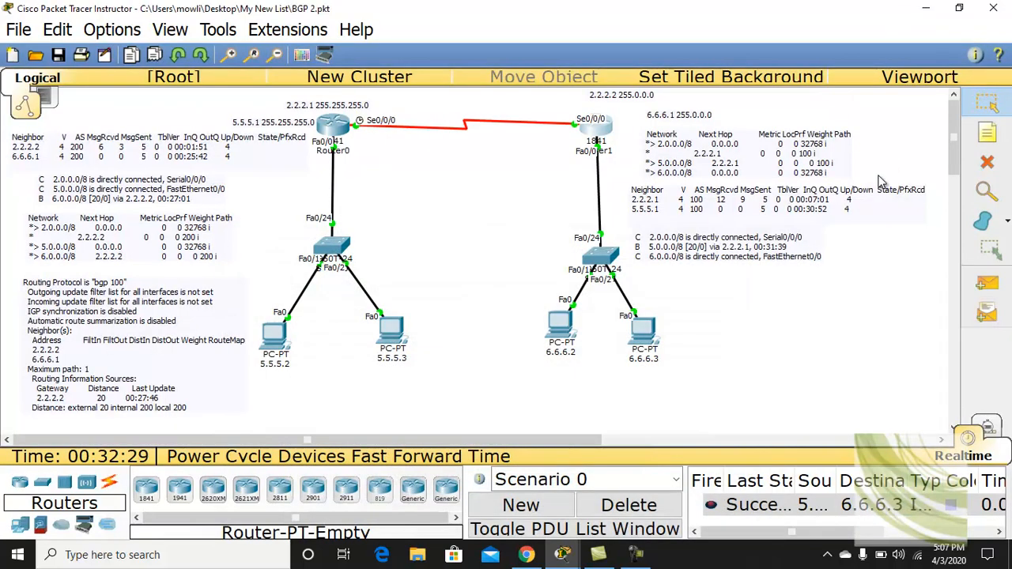
{"action": "left_click", "coordinate": [986, 139]}
{"action": "left_click", "coordinate": [731, 279]}
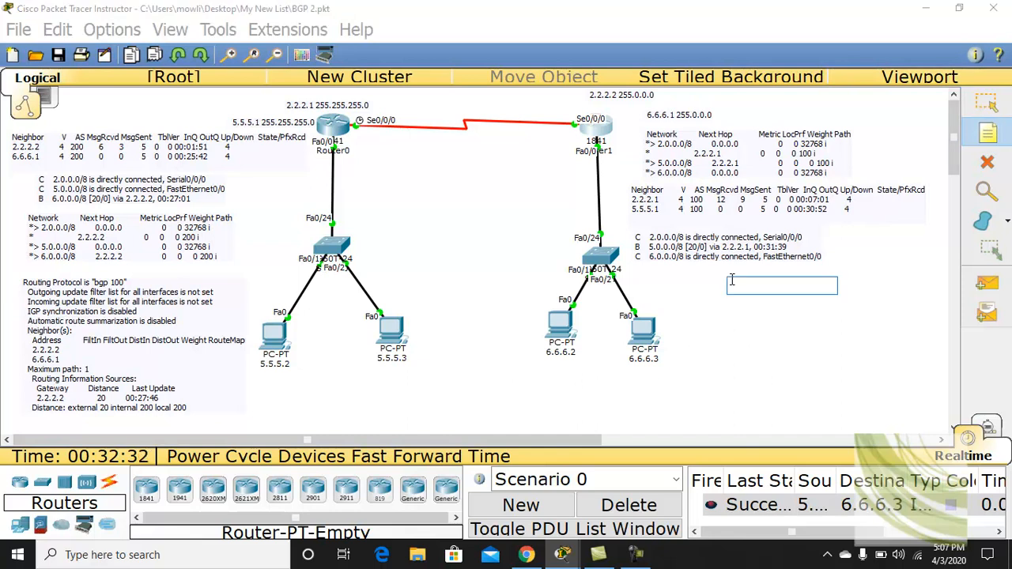
{"action": "key", "text": "ctrl+v"}
{"action": "left_click", "coordinate": [985, 99]}
{"action": "left_click", "coordinate": [982, 98]}
{"action": "left_click_drag", "start_coordinate": [813, 366], "coordinate": [766, 353]}
{"action": "left_click", "coordinate": [893, 229]}
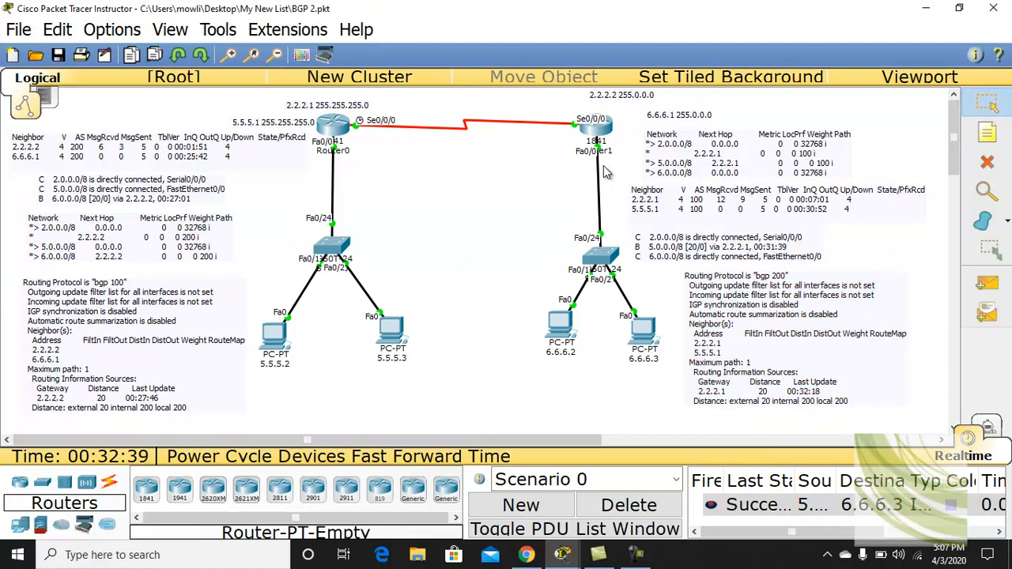
- Shift Router1 and its switch slightly away from Router0, and spread PCs 6.6.6.2 and 6.6.6.3 a little further apart
{"action": "left_click_drag", "start_coordinate": [599, 134], "coordinate": [616, 133]}
{"action": "left_click_drag", "start_coordinate": [615, 270], "coordinate": [627, 268]}
{"action": "left_click_drag", "start_coordinate": [557, 332], "coordinate": [554, 341]}
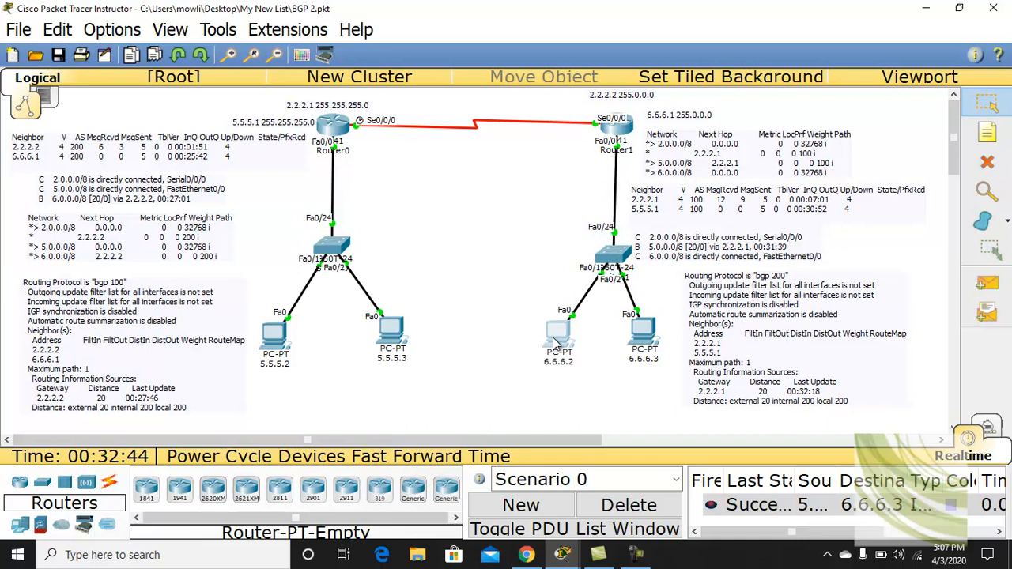
{"action": "left_click_drag", "start_coordinate": [646, 332], "coordinate": [664, 324]}
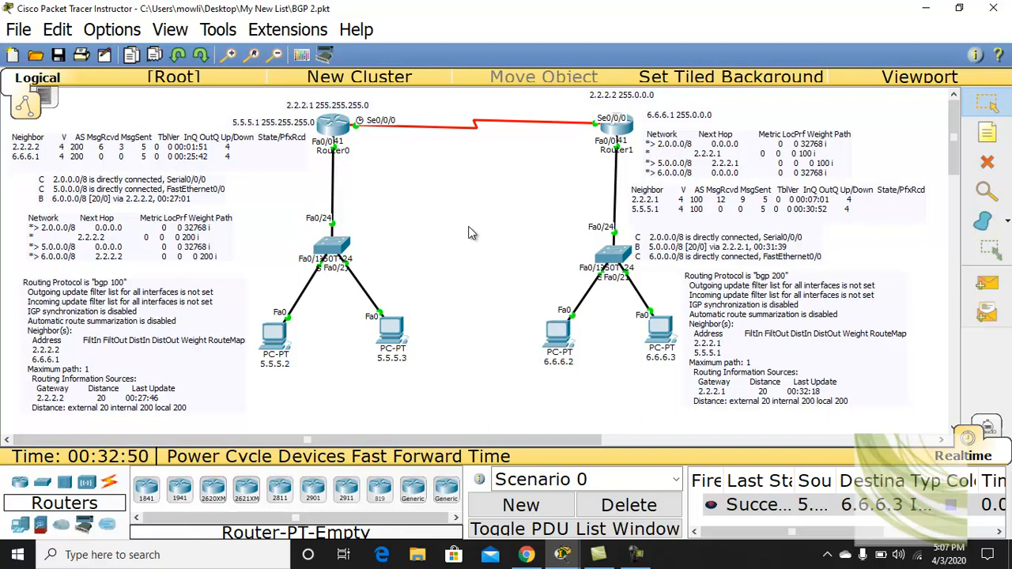
- Clear the existing test packet from Scenario 0 and send a simple PDU from PC 6.6.6.3 to PC 5.5.5.3
{"action": "left_click", "coordinate": [627, 505]}
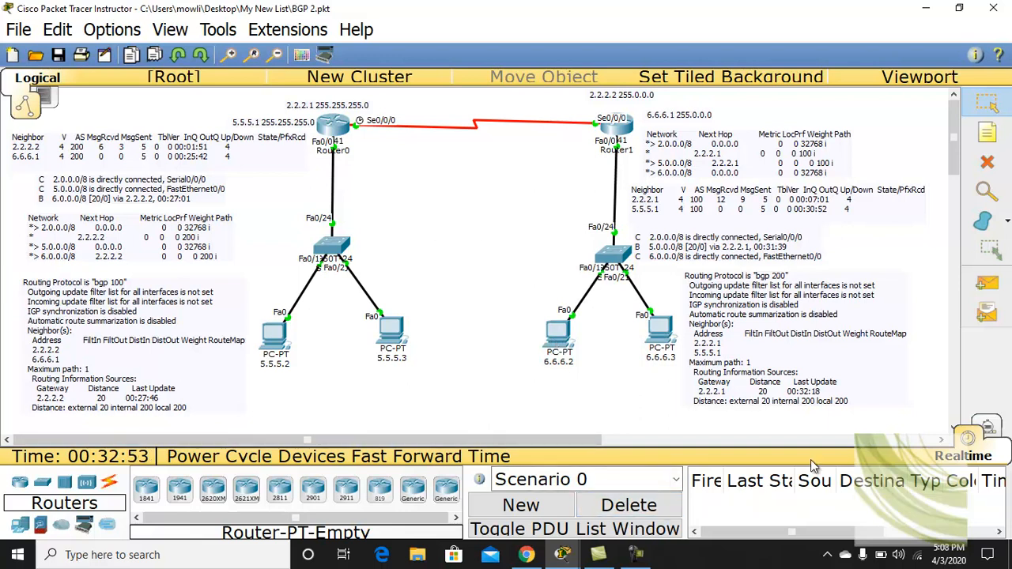
{"action": "left_click", "coordinate": [760, 370]}
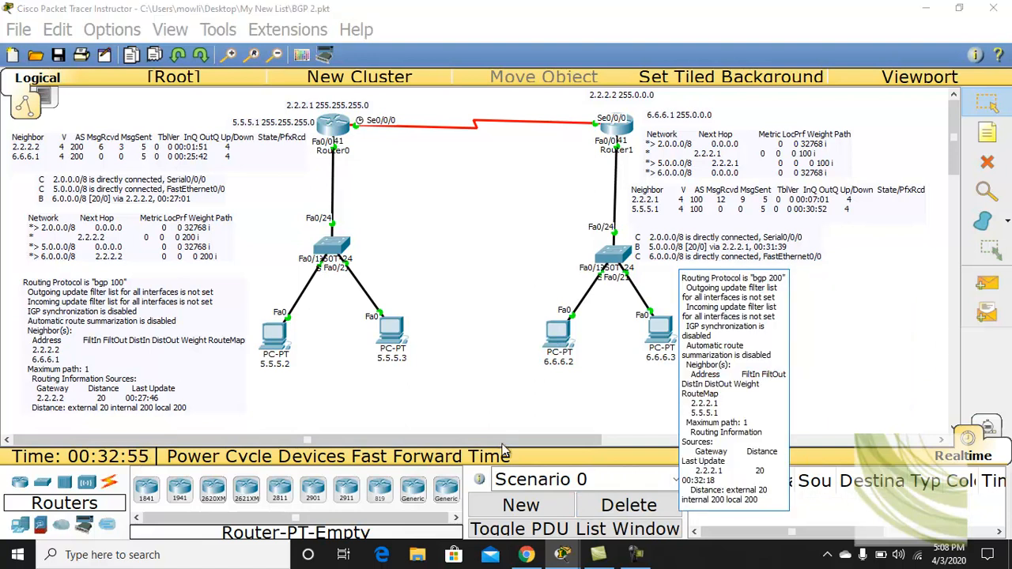
{"action": "left_click", "coordinate": [494, 389]}
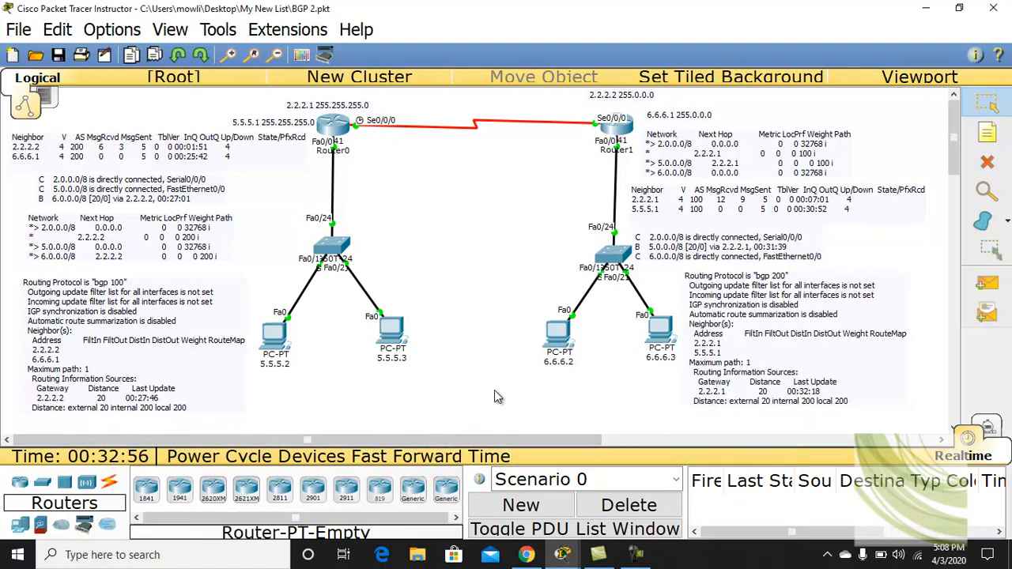
{"action": "left_click", "coordinate": [989, 286]}
{"action": "left_click", "coordinate": [661, 327]}
{"action": "left_click", "coordinate": [391, 328]}
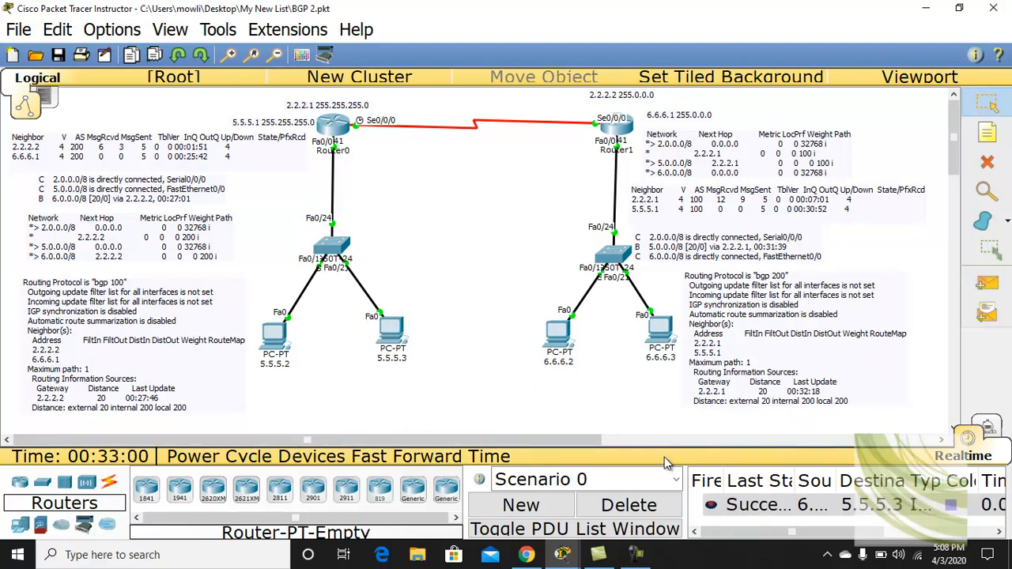
- Replace the test packet with a simple PDU from PC 5.5.5.2 to PC 6.6.6.2, and clear the scenario after the test
{"action": "left_click", "coordinate": [628, 505]}
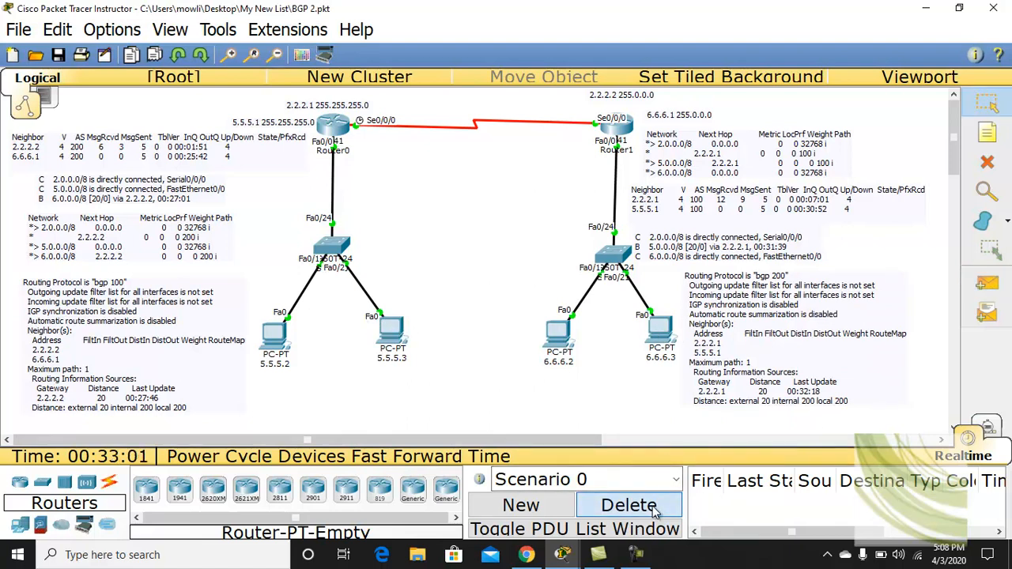
{"action": "left_click", "coordinate": [988, 285]}
{"action": "left_click", "coordinate": [277, 336]}
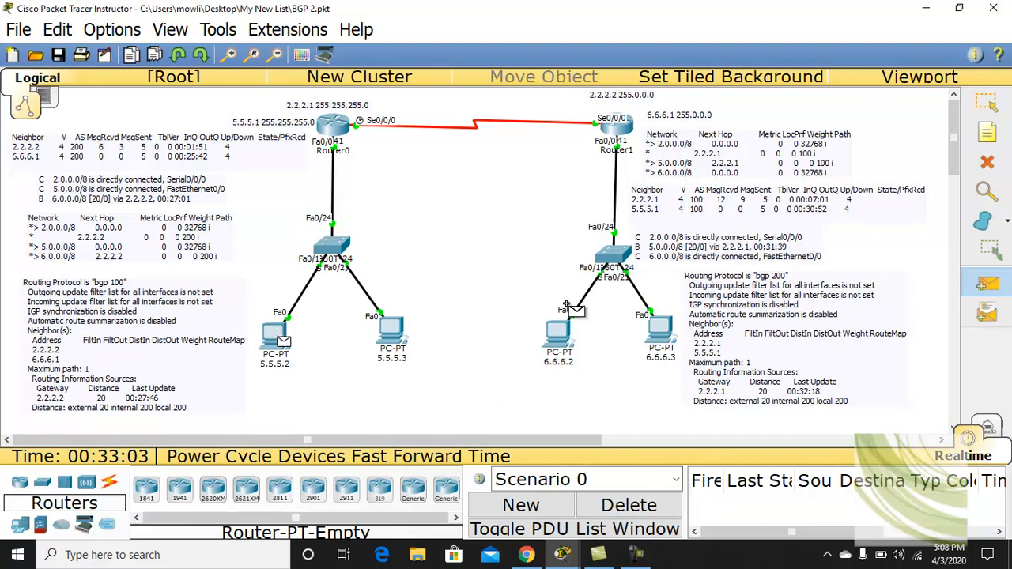
{"action": "left_click", "coordinate": [560, 340]}
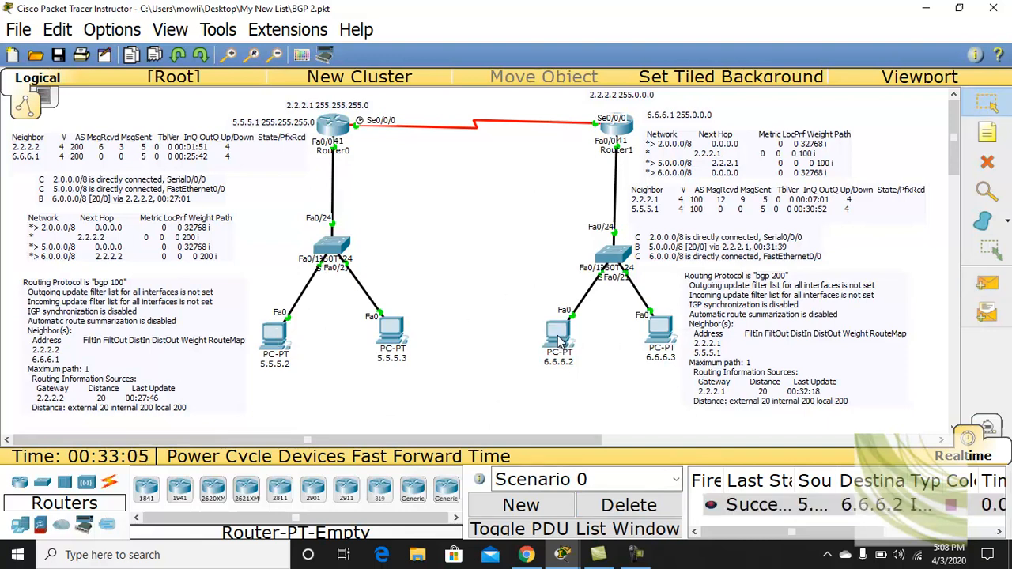
{"action": "left_click", "coordinate": [642, 505]}
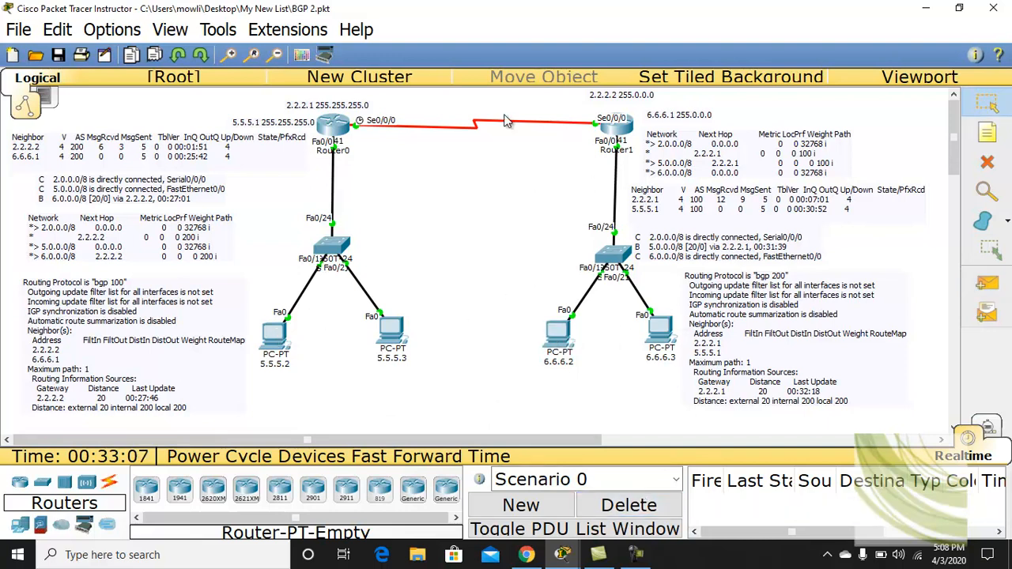
- Run "sh run" in Router0's CLI and page through the running configuration past its BGP section
{"action": "left_click", "coordinate": [335, 126]}
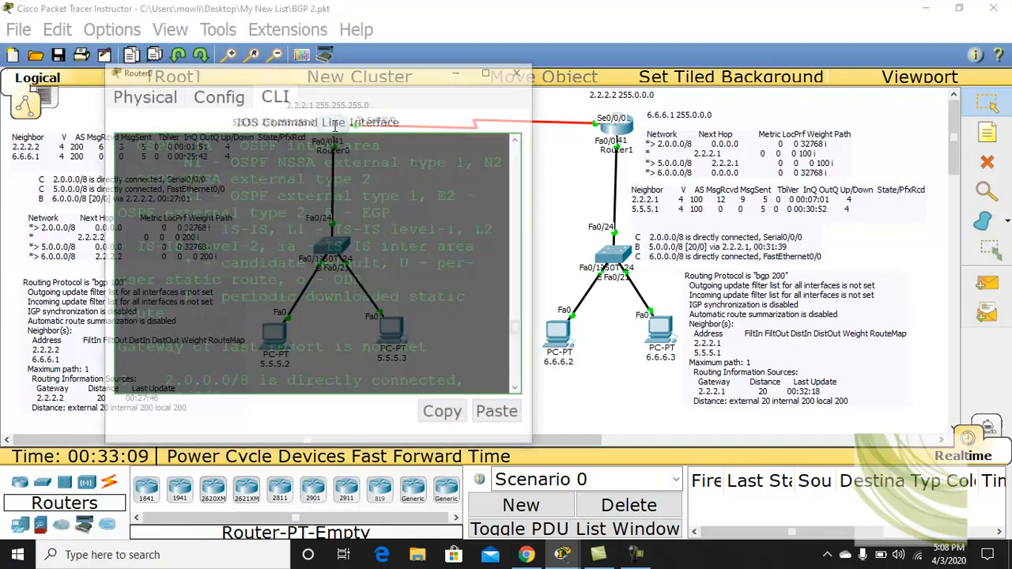
{"action": "left_click", "coordinate": [481, 23]}
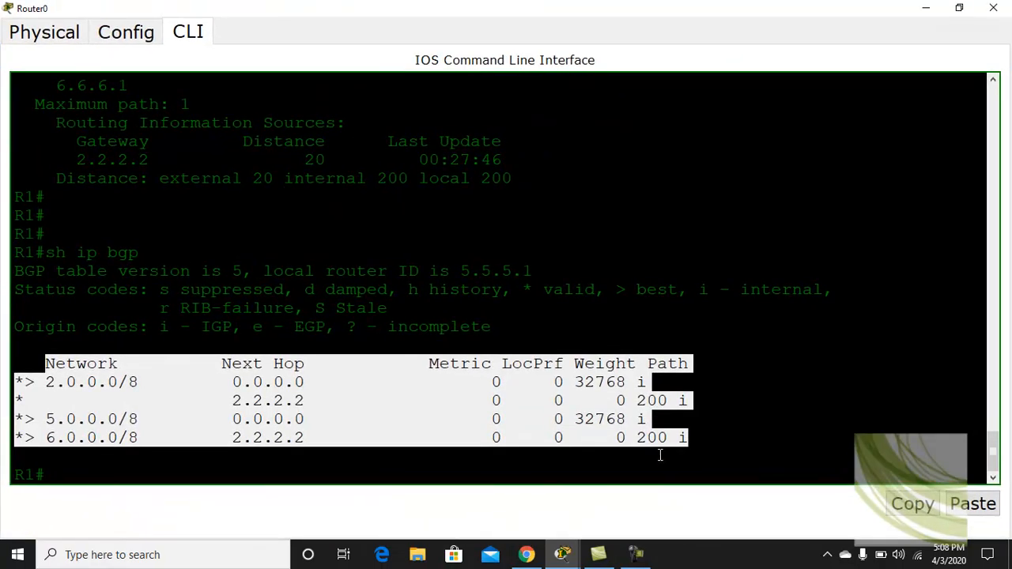
{"action": "left_click", "coordinate": [656, 475]}
{"action": "key", "text": "Return"}
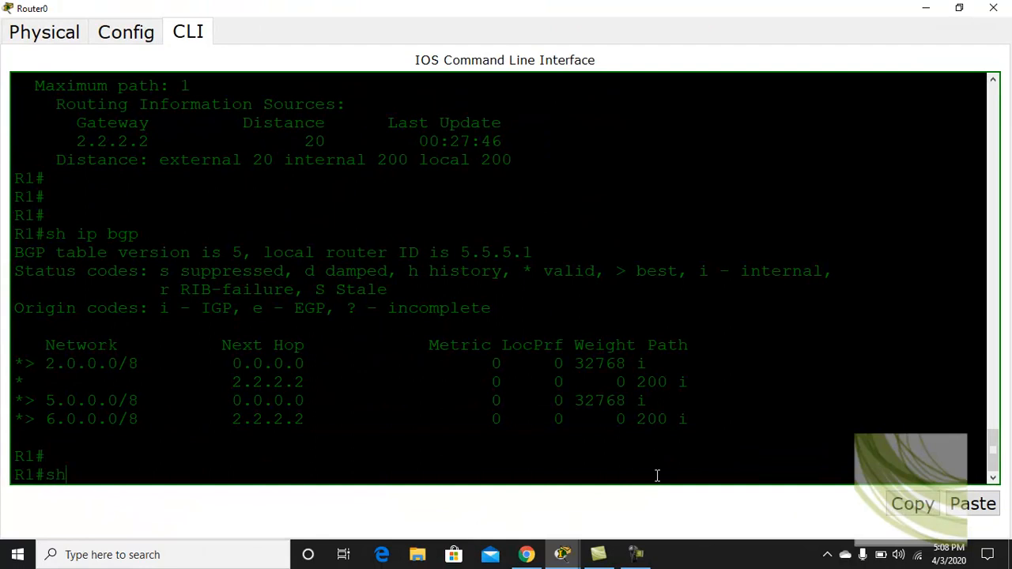
{"action": "type", "text": "sh run"}
{"action": "key", "text": "Return"}
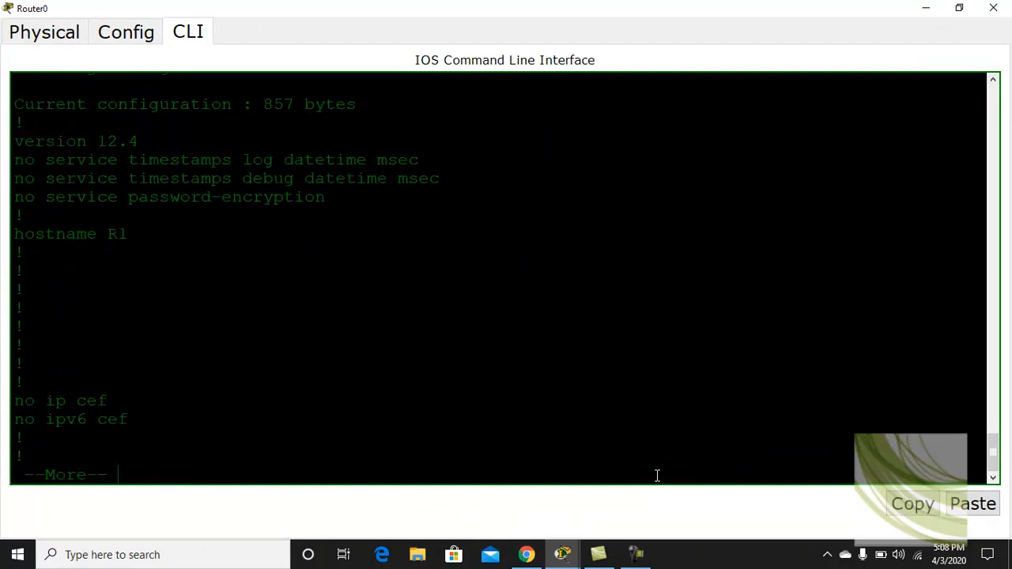
{"action": "key", "text": "space"}
{"action": "key", "text": "space"}
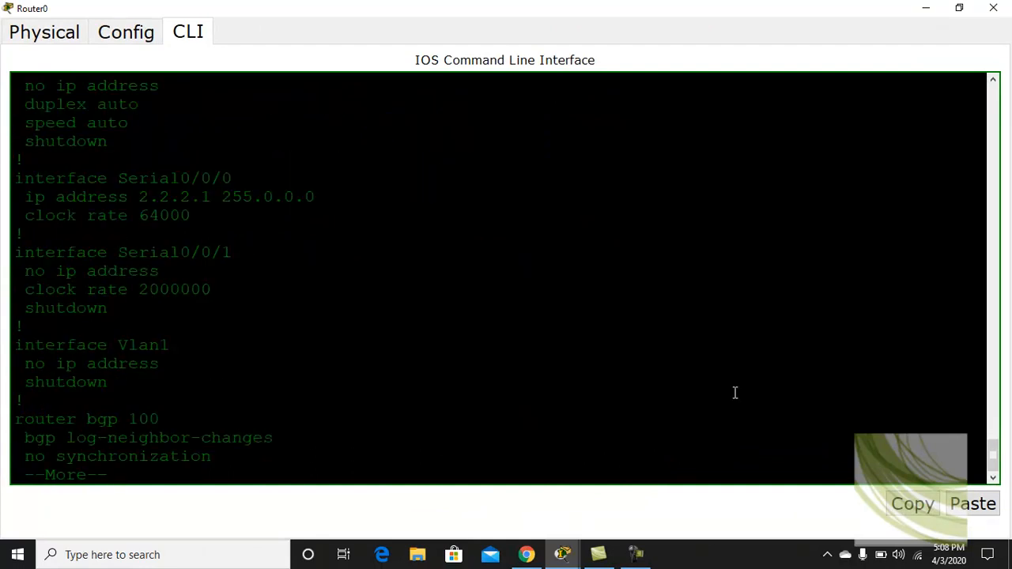
{"action": "key", "text": "space"}
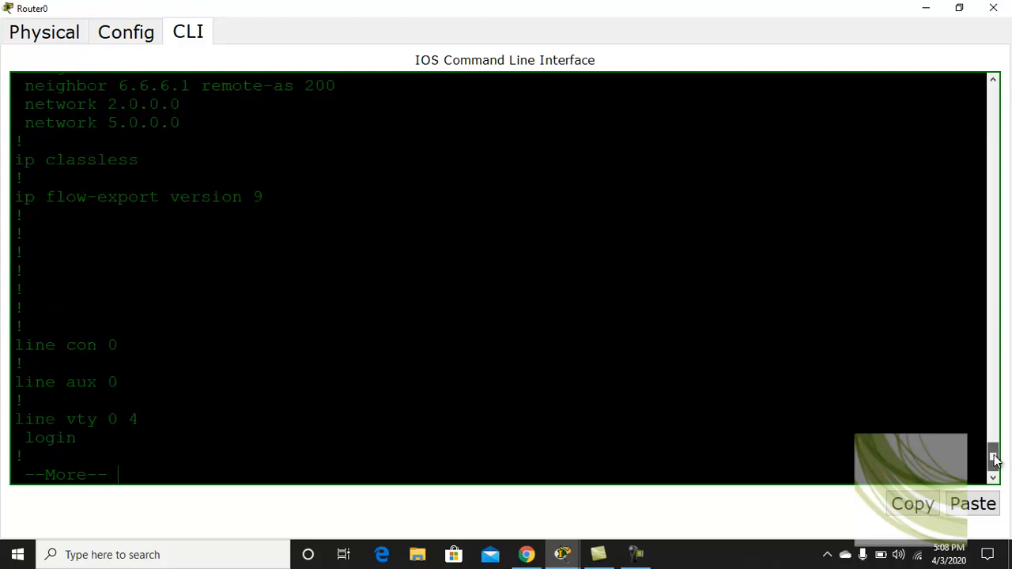
- Copy Router0's "router bgp 100" configuration block into a new workspace note and place it just below and beside Router0
{"action": "scroll", "coordinate": [994, 451], "scroll_direction": "up", "scroll_amount": 3}
{"action": "left_click_drag", "start_coordinate": [200, 294], "coordinate": [13, 178]}
{"action": "key", "text": "ctrl+c"}
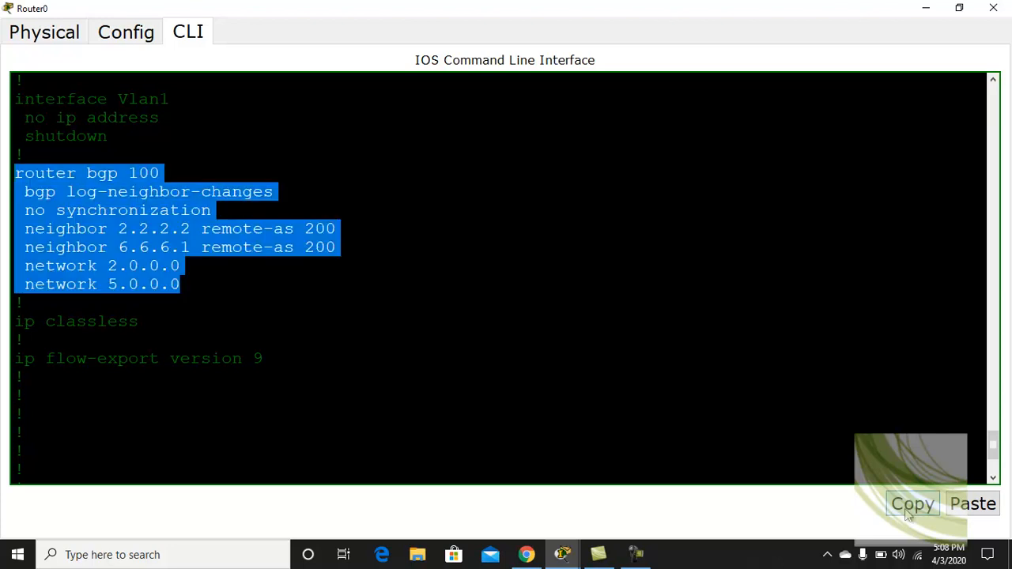
{"action": "left_click", "coordinate": [923, 13]}
{"action": "left_click", "coordinate": [986, 135]}
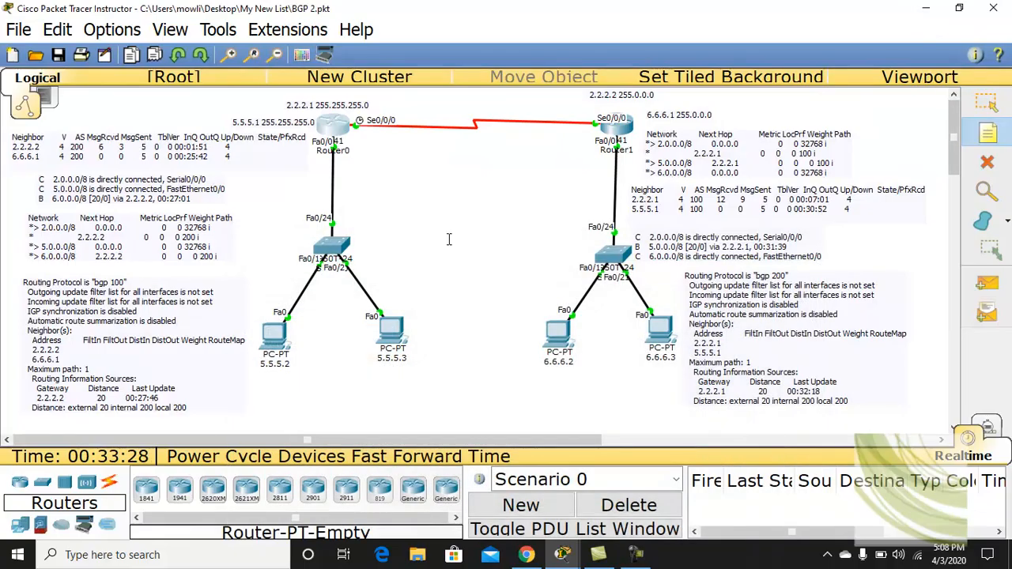
{"action": "left_click", "coordinate": [356, 166]}
{"action": "key", "text": "ctrl+v"}
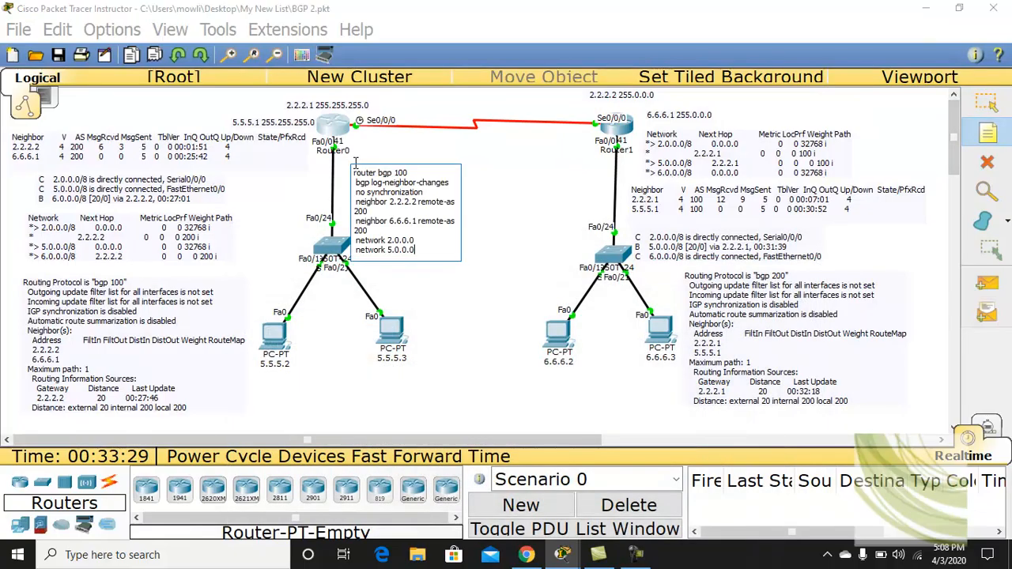
{"action": "left_click", "coordinate": [987, 105]}
{"action": "left_click_drag", "start_coordinate": [421, 198], "coordinate": [413, 183]}
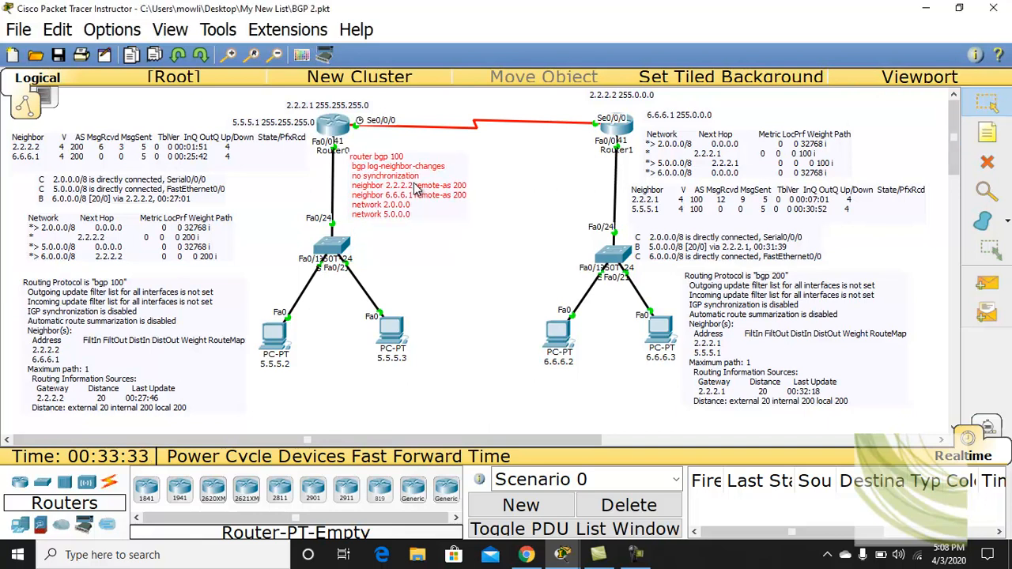
- Run "sh run" in Router1's CLI and page through the running configuration past its BGP section
{"action": "left_click", "coordinate": [625, 130]}
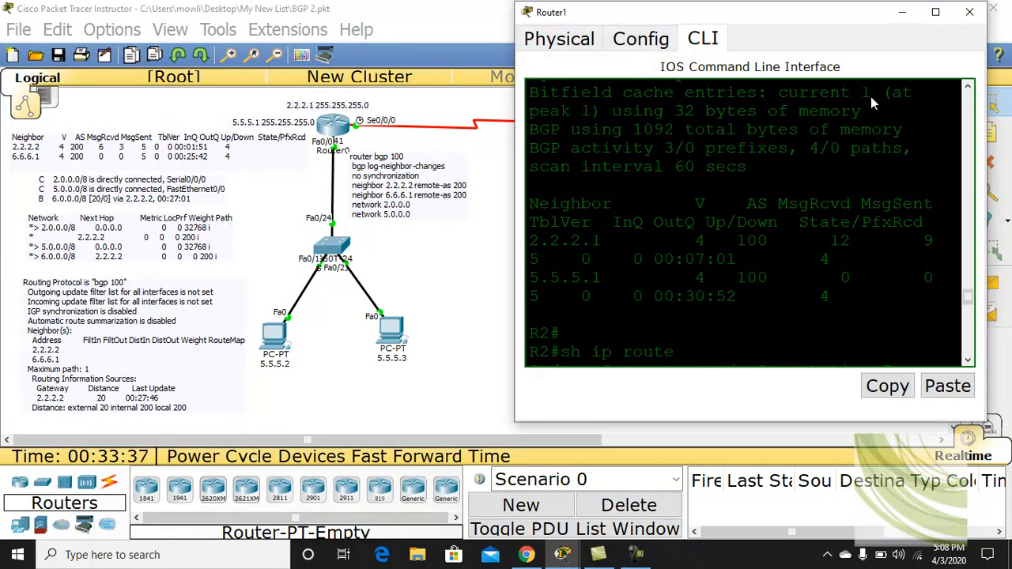
{"action": "left_click", "coordinate": [936, 13]}
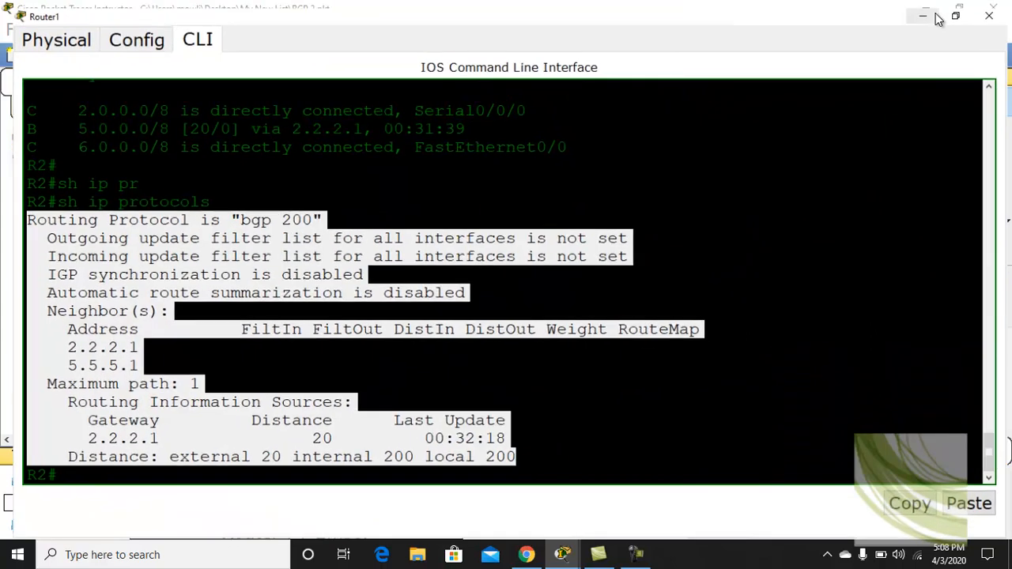
{"action": "left_click", "coordinate": [739, 431]}
{"action": "key", "text": "Return"}
{"action": "key", "text": "Return"}
{"action": "type", "text": "sh run"}
{"action": "key", "text": "Return"}
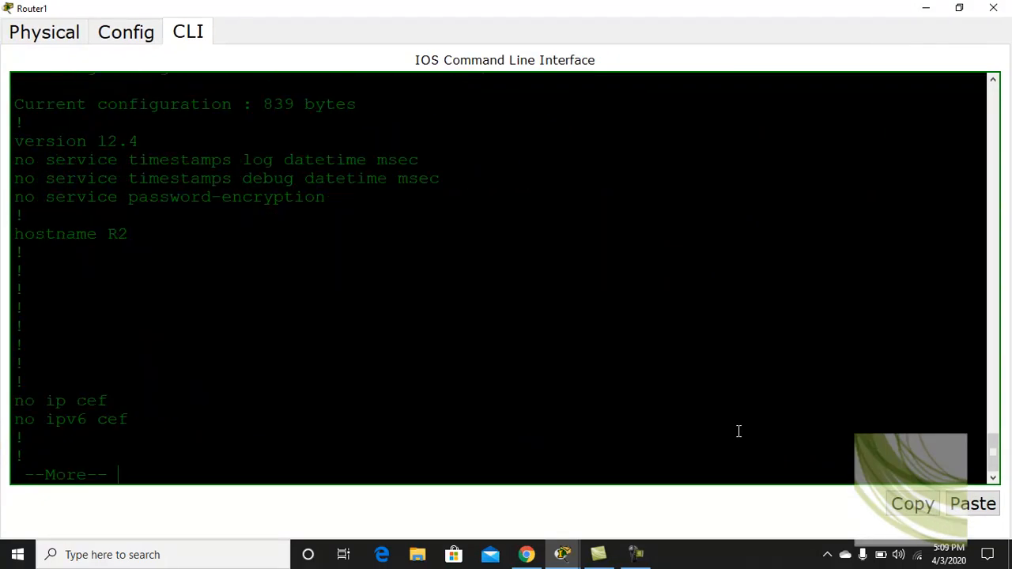
{"action": "key", "text": "space"}
{"action": "key", "text": "space"}
{"action": "key", "text": "space"}
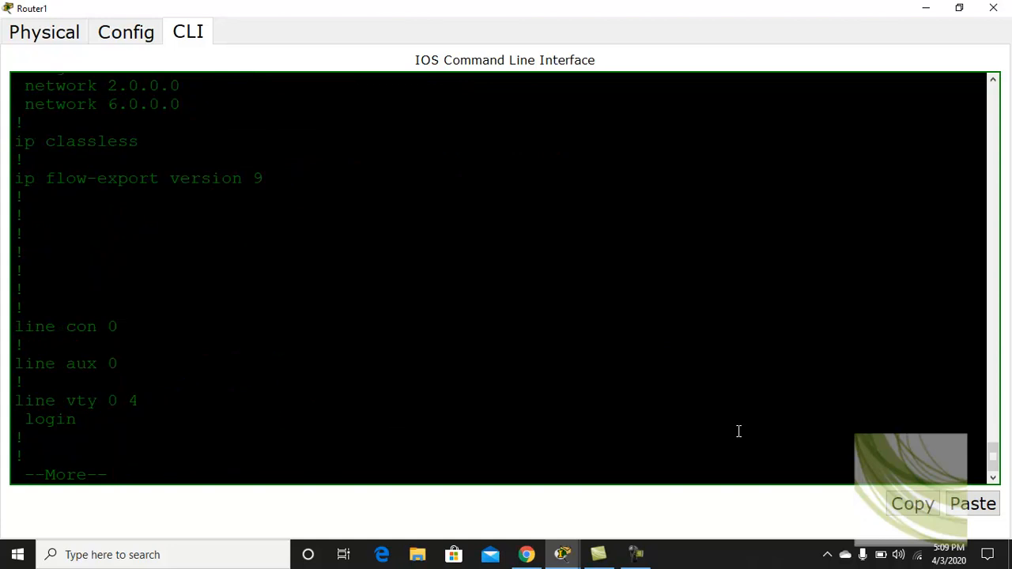
- Copy Router1's "router bgp 200" configuration block into a new workspace note and place it beside Router1, level with the "router bgp 100" note
{"action": "mouse_move", "coordinate": [998, 459]}
{"action": "left_mouse_down"}
{"action": "mouse_move", "coordinate": [994, 425]}
{"action": "mouse_move", "coordinate": [995, 447]}
{"action": "left_mouse_up"}
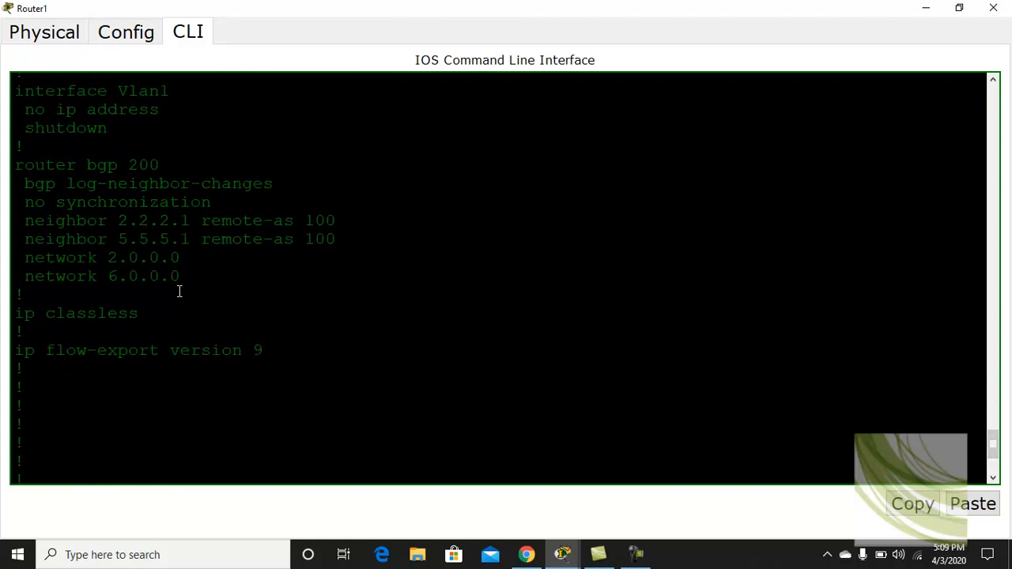
{"action": "left_click_drag", "start_coordinate": [185, 284], "coordinate": [16, 164]}
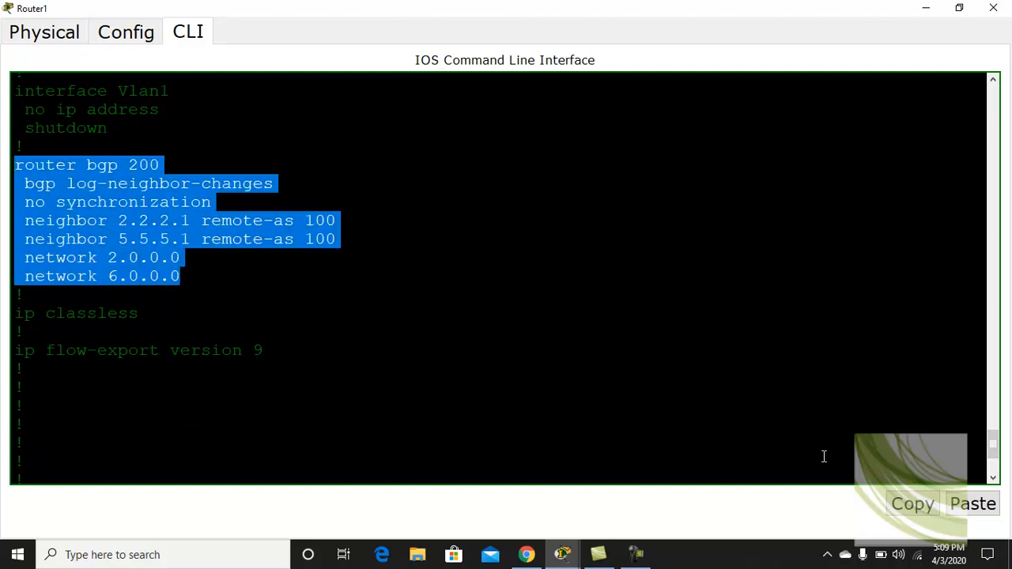
{"action": "left_click", "coordinate": [893, 503]}
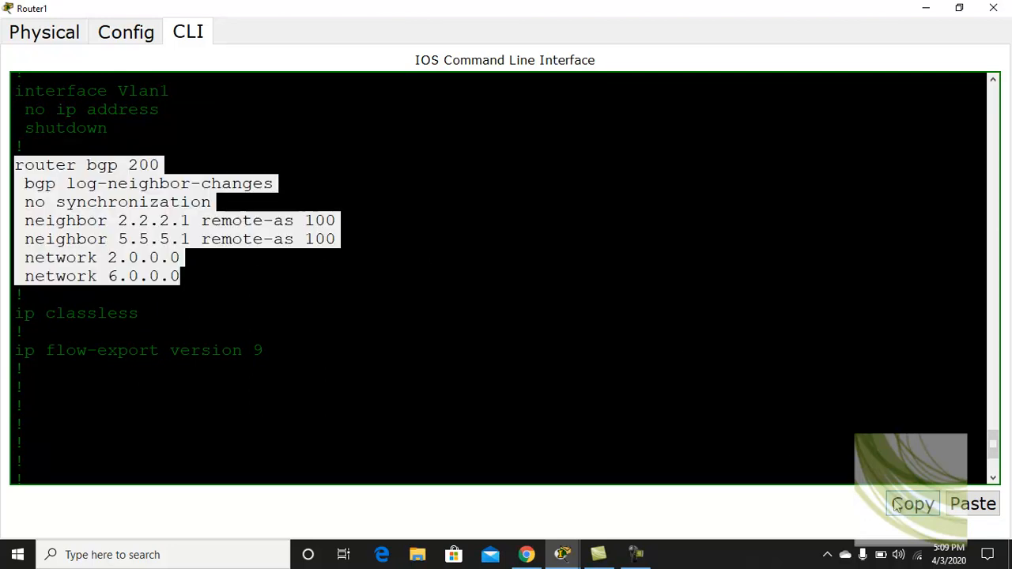
{"action": "left_click", "coordinate": [928, 8]}
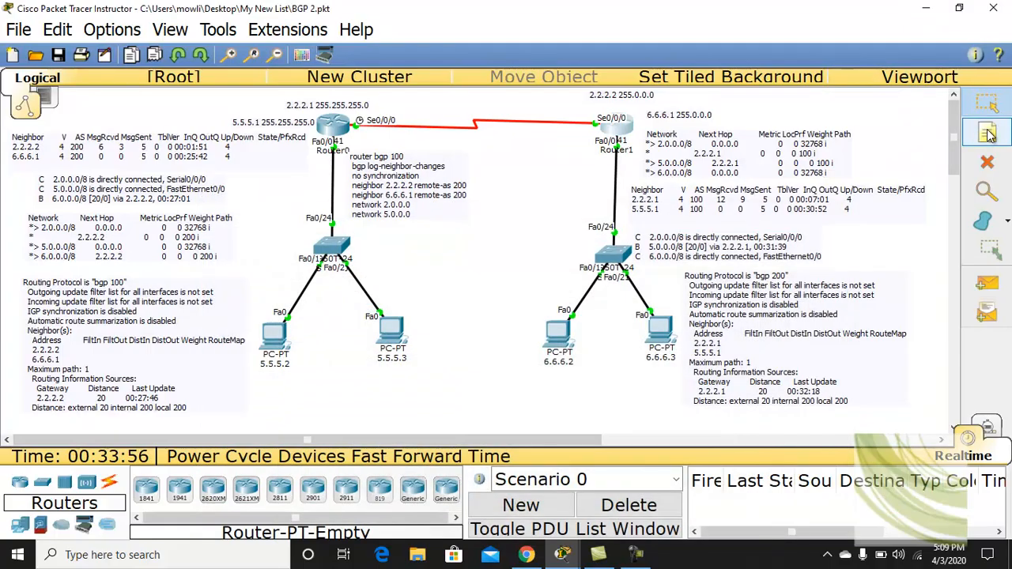
{"action": "left_click", "coordinate": [499, 174]}
{"action": "key", "text": "ctrl+v"}
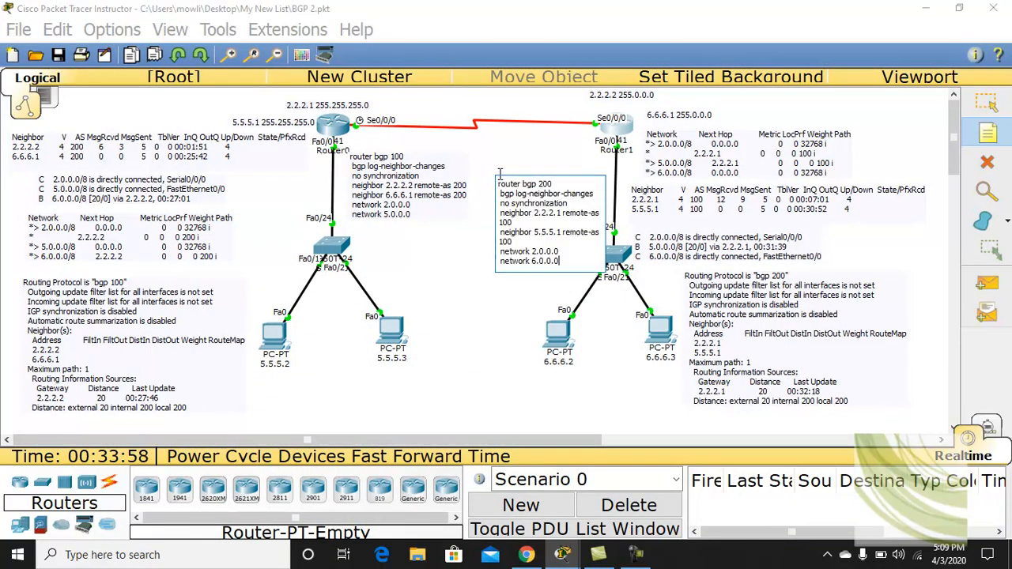
{"action": "left_click", "coordinate": [985, 103]}
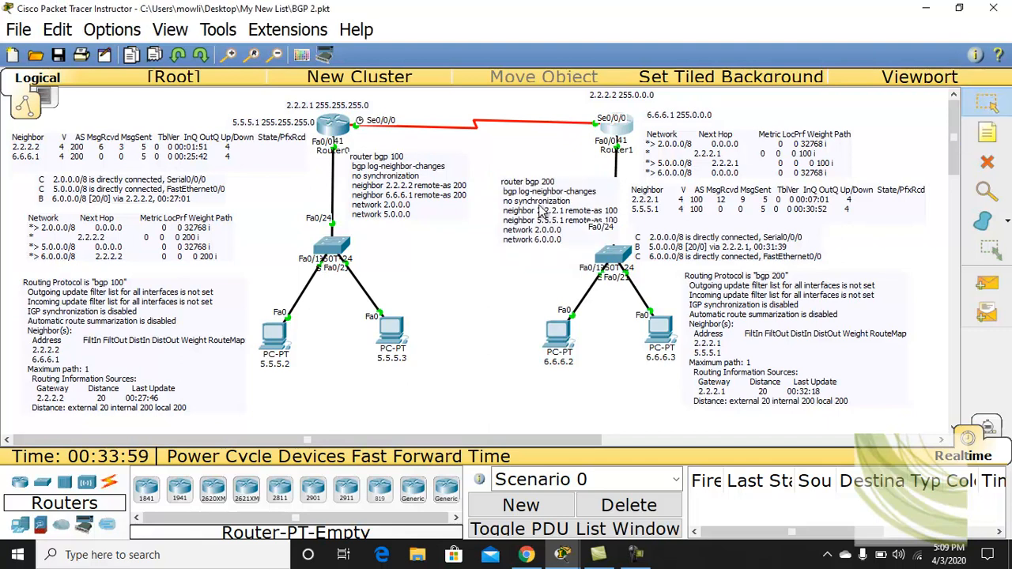
{"action": "left_click_drag", "start_coordinate": [542, 200], "coordinate": [535, 187]}
{"action": "left_click", "coordinate": [506, 304]}
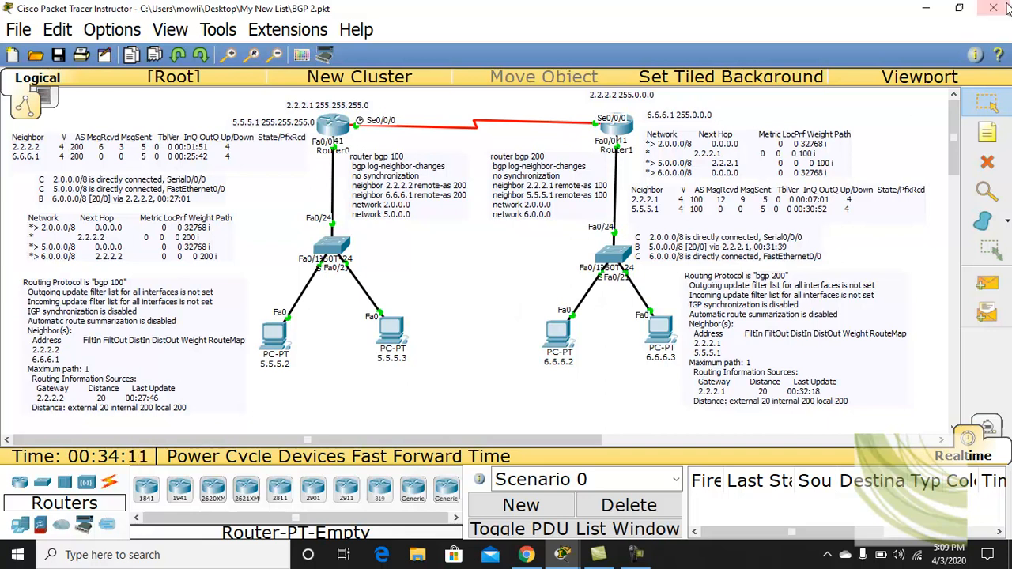
{"action": "left_click", "coordinate": [927, 10]}
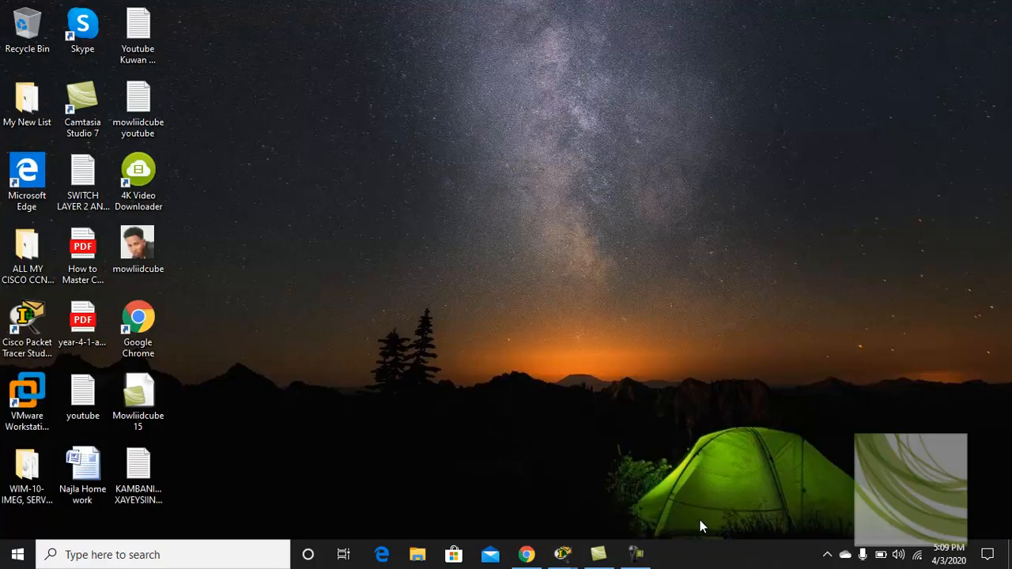
{"action": "left_click", "coordinate": [639, 551]}
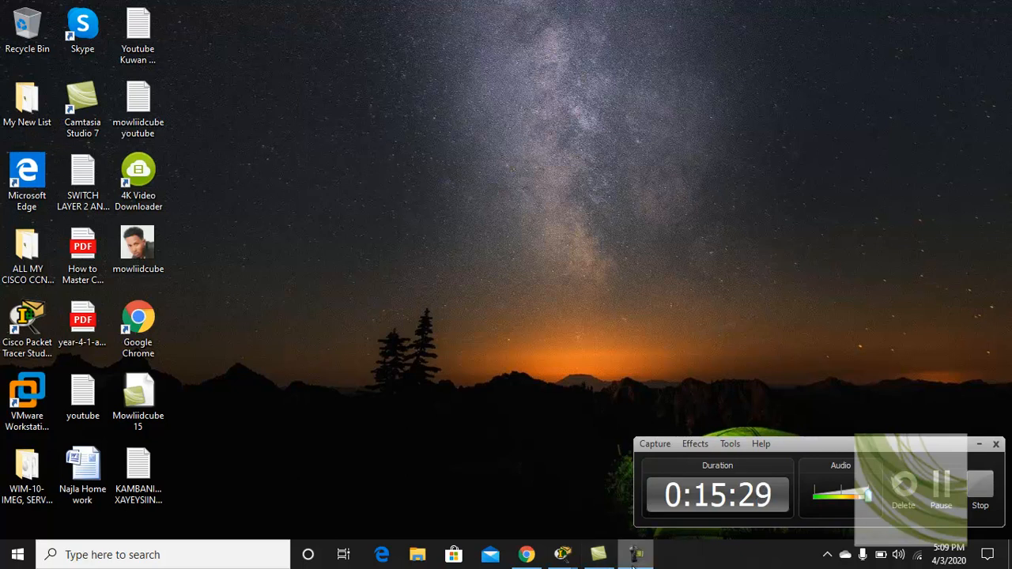
{"action": "mouse_move", "coordinate": [567, 554]}
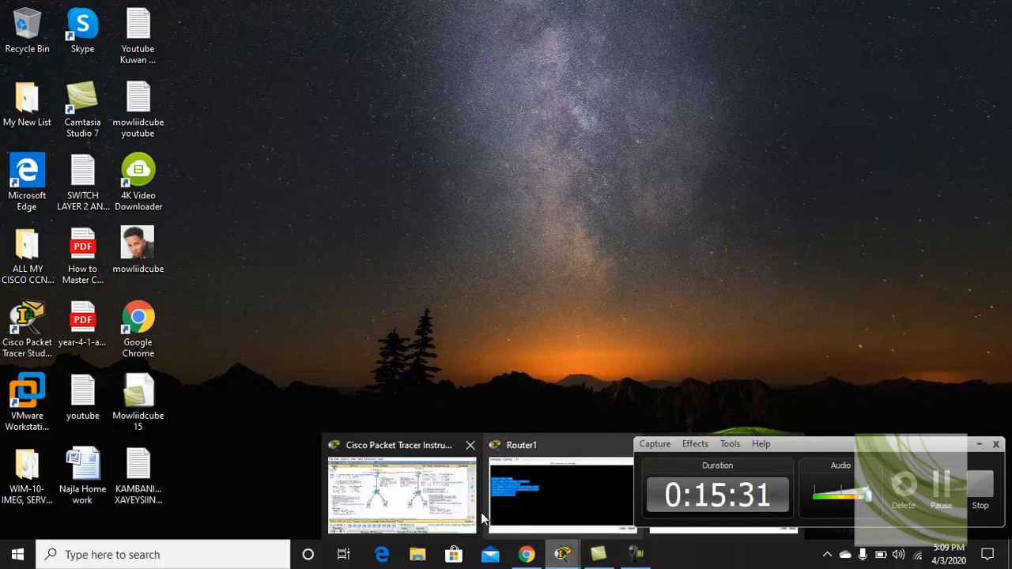
{"action": "left_click", "coordinate": [402, 492]}
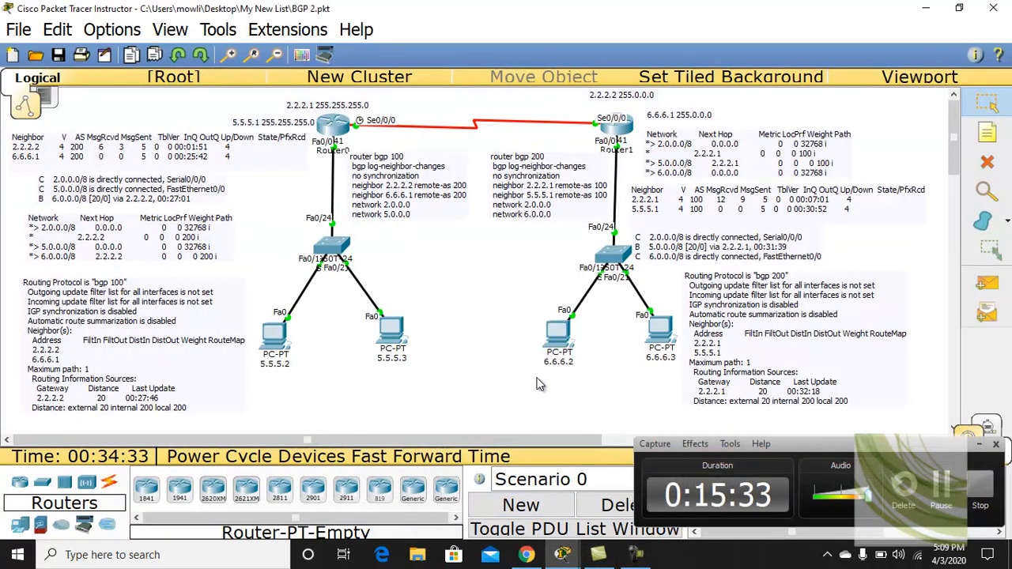